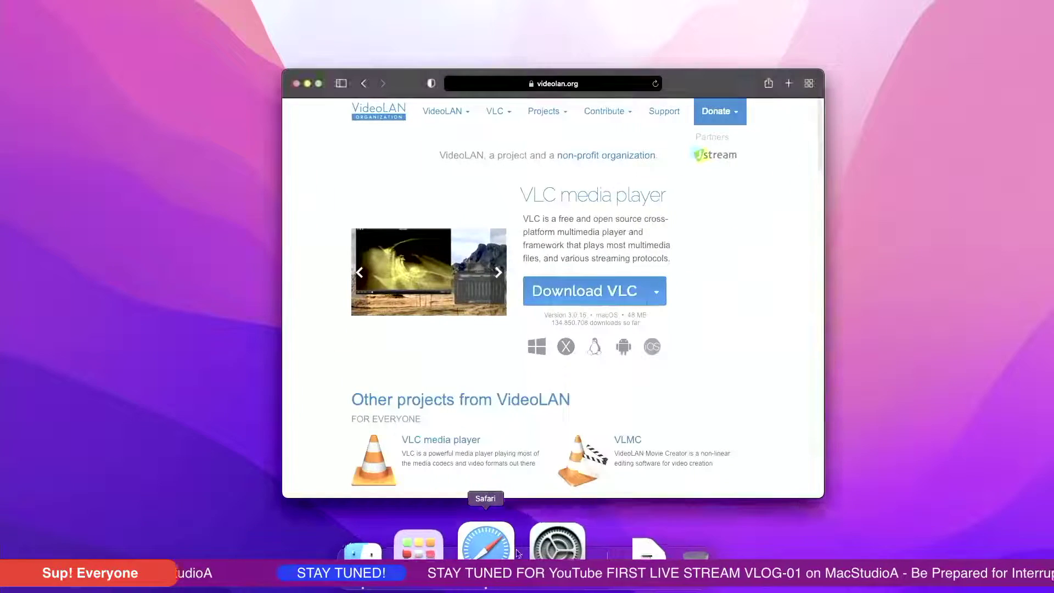
- Choose the macOS build from VLC's download options on videolan.org
left_click(656, 291)
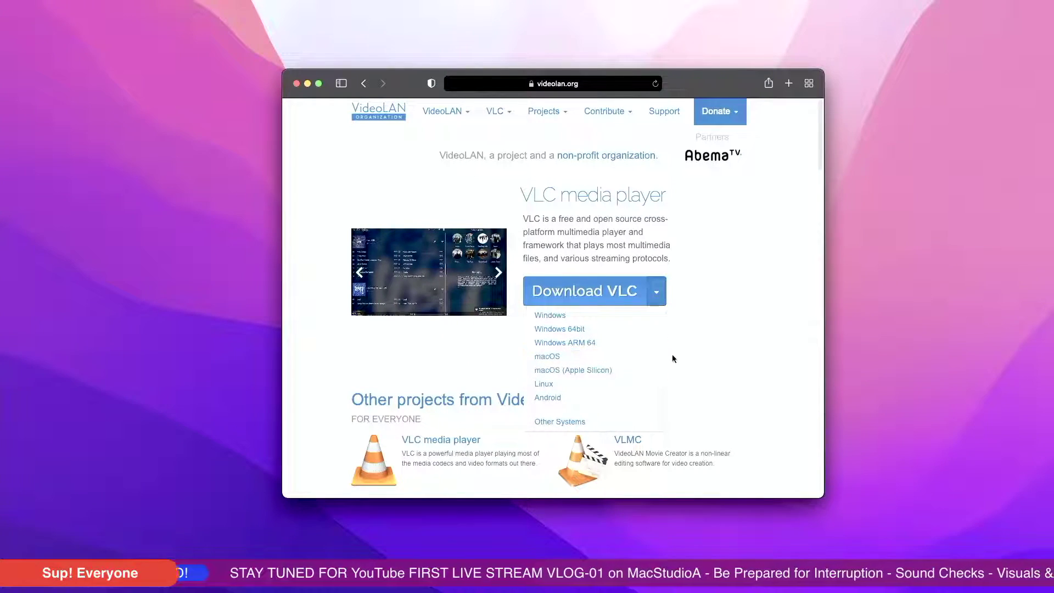
left_click(703, 351)
- Install VLC from vlc-3.0.16-intel64.dmg into Applications and eject the disk image
left_click(307, 83)
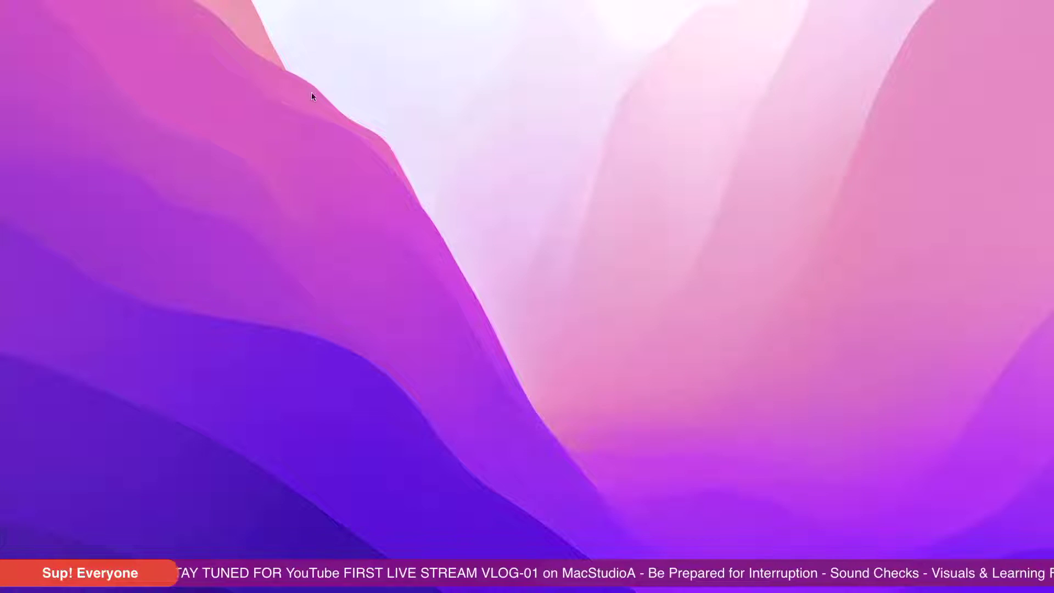
left_click(415, 539)
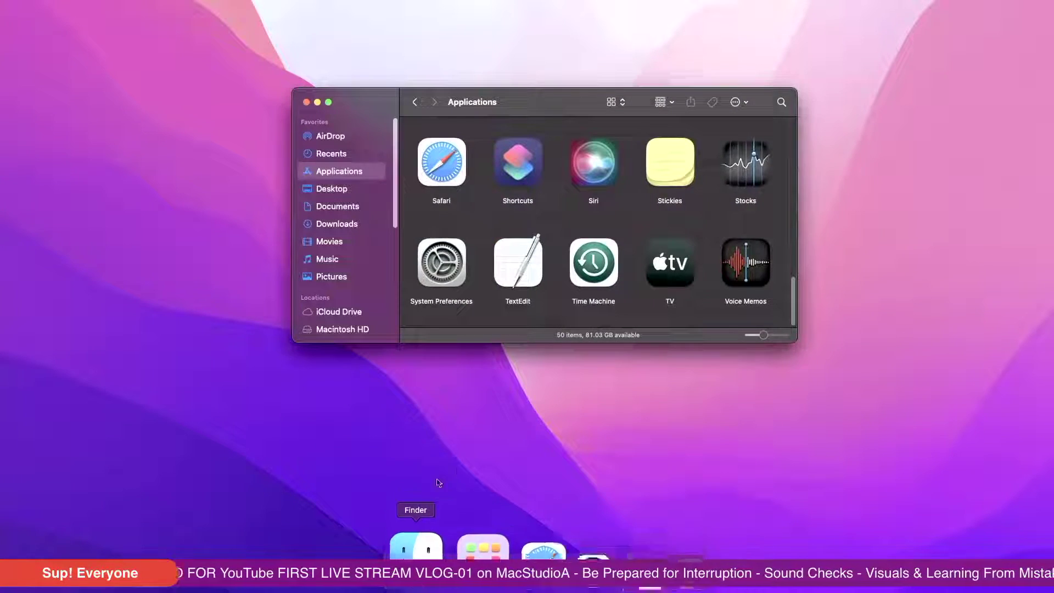
left_click(346, 225)
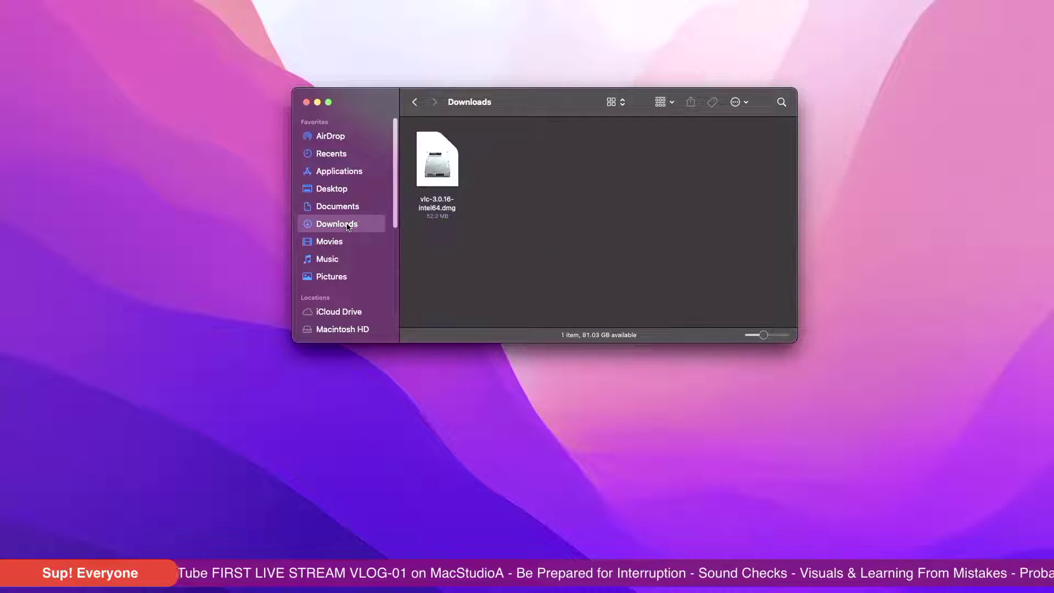
double_click(434, 176)
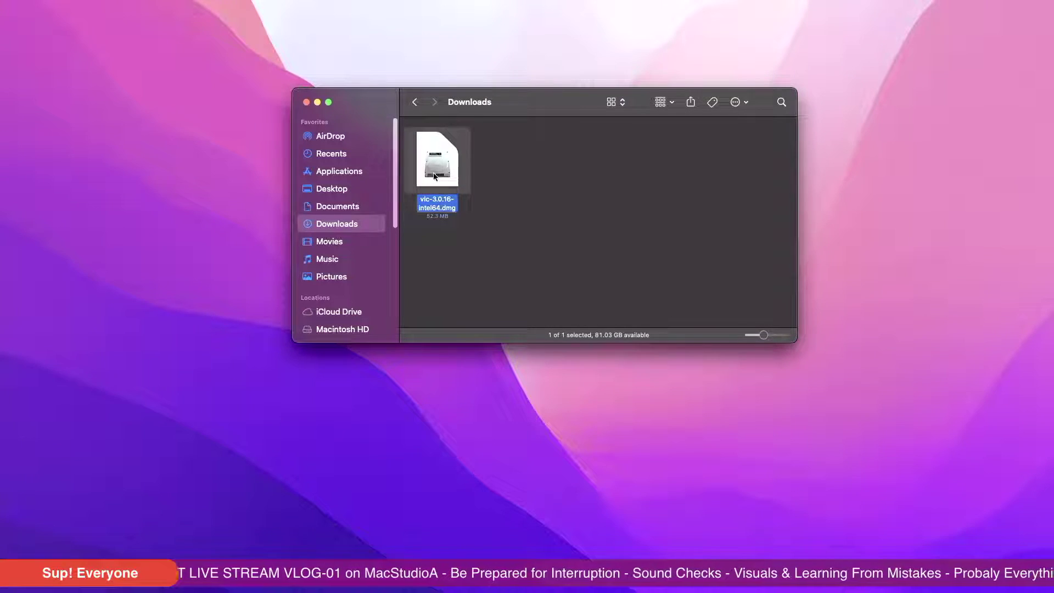
left_click_drag(286, 360, 643, 302)
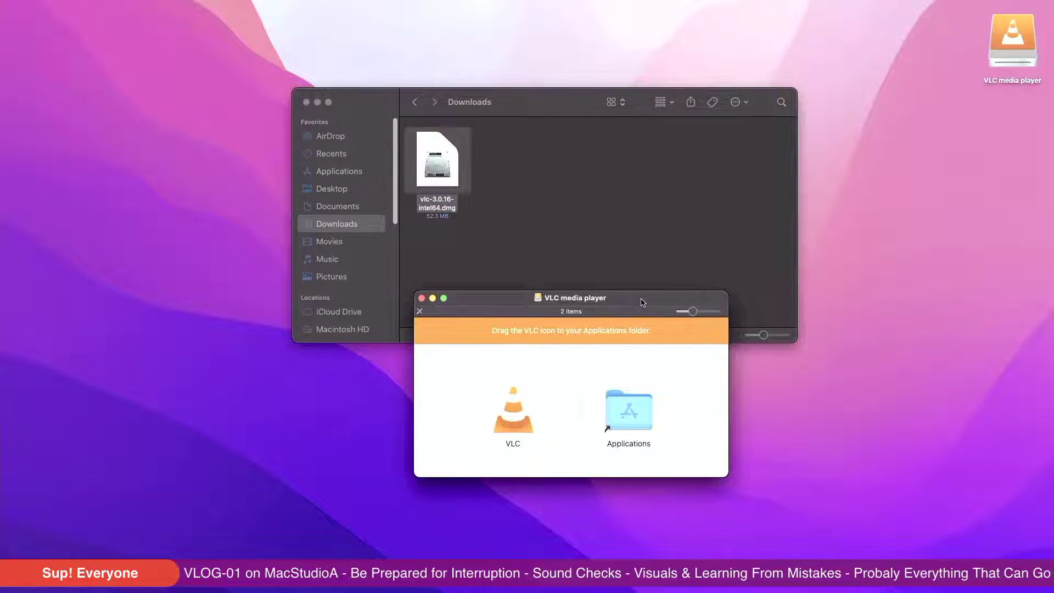
left_click_drag(512, 417, 638, 418)
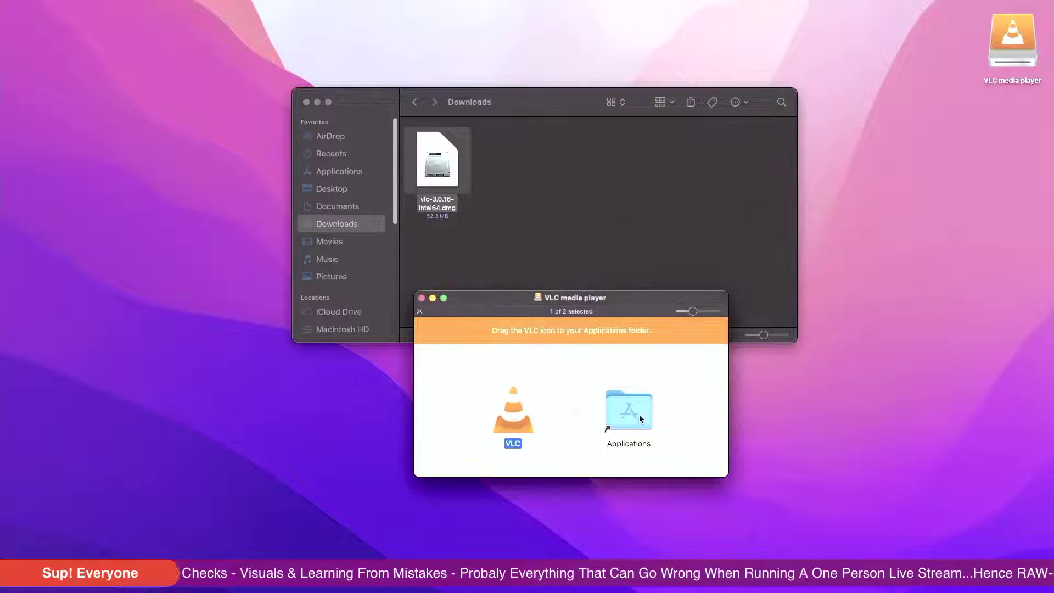
key("super+w")
left_click_drag(1013, 41, 631, 543)
- Launch VLC from the Applications folder and decline automatic update checks
left_click(357, 172)
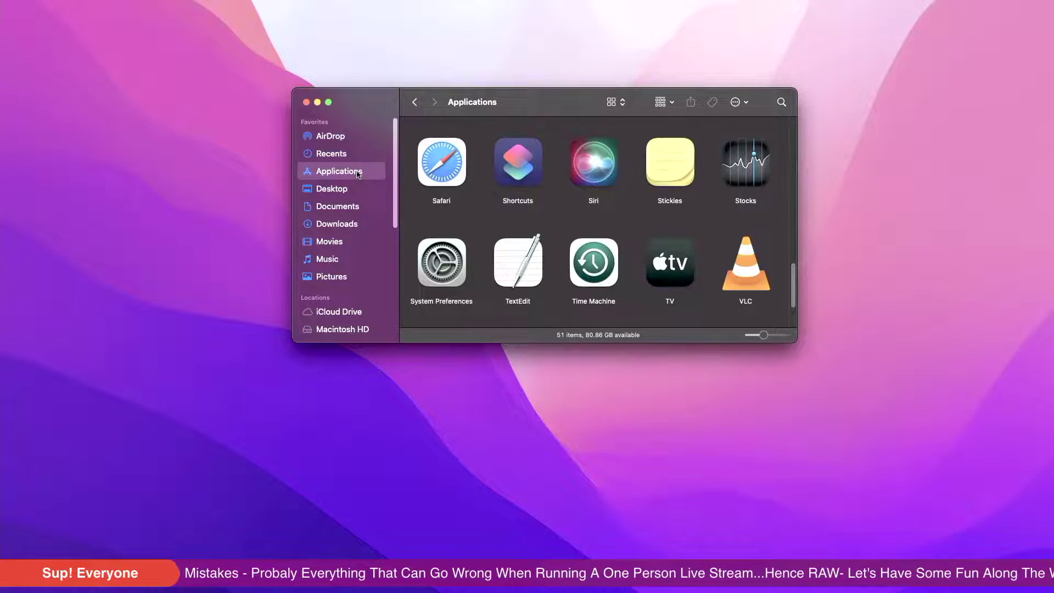
left_click(741, 280)
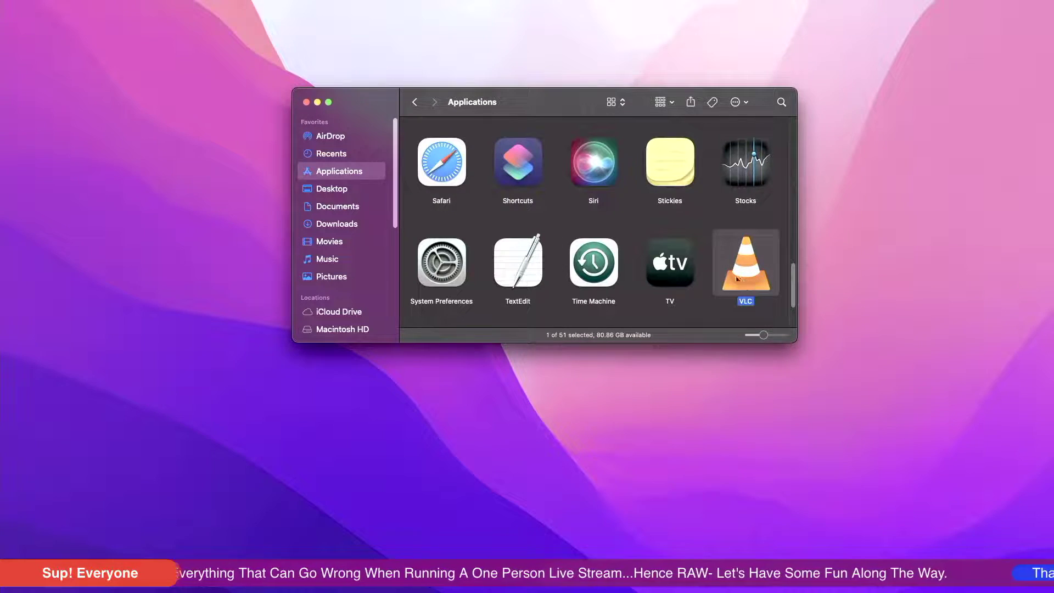
left_click(317, 103)
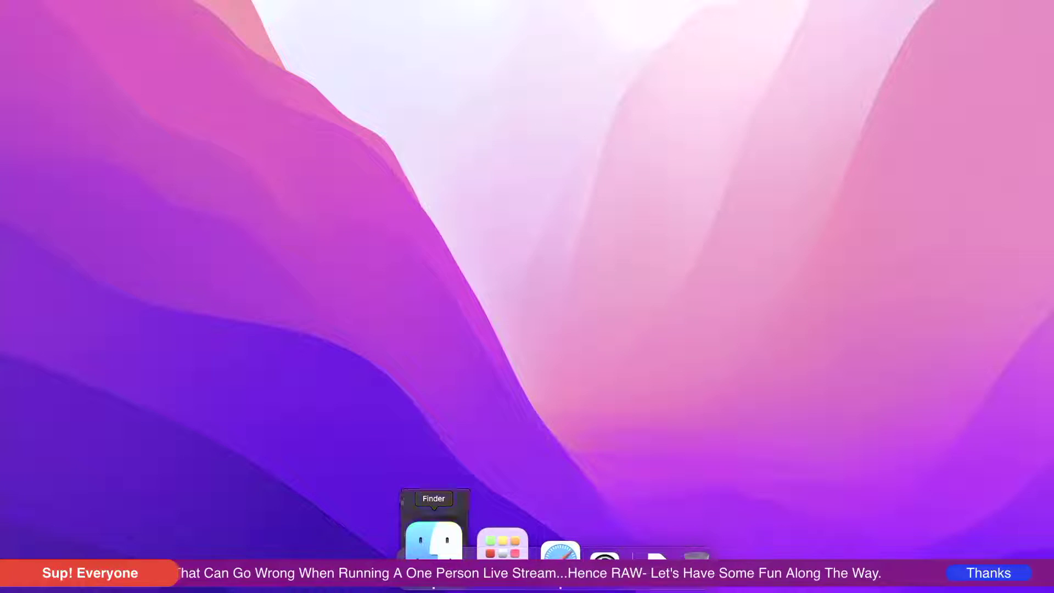
left_click(430, 540)
left_click(698, 302)
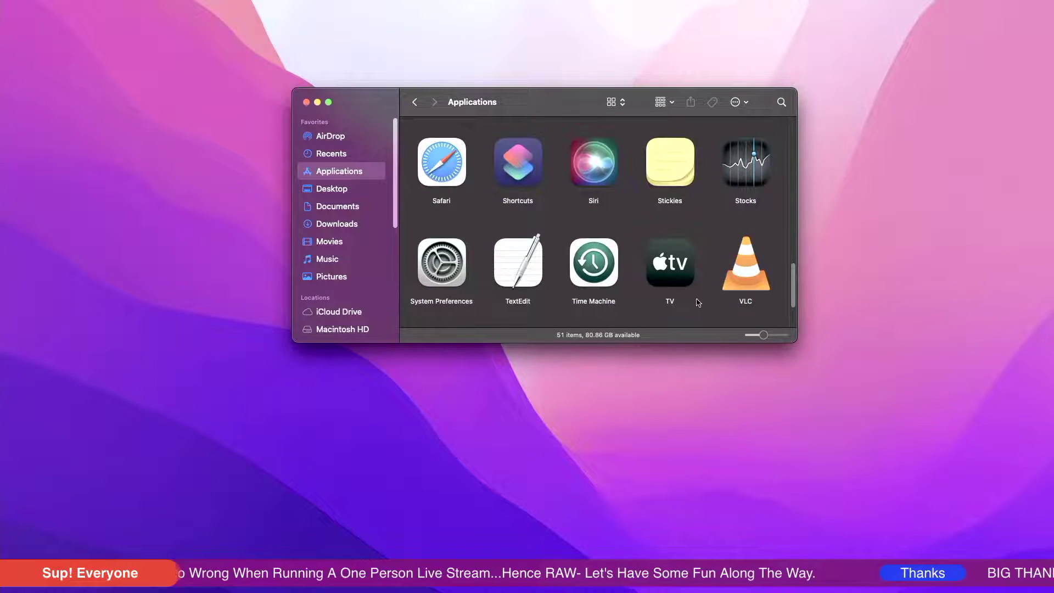
double_click(748, 266)
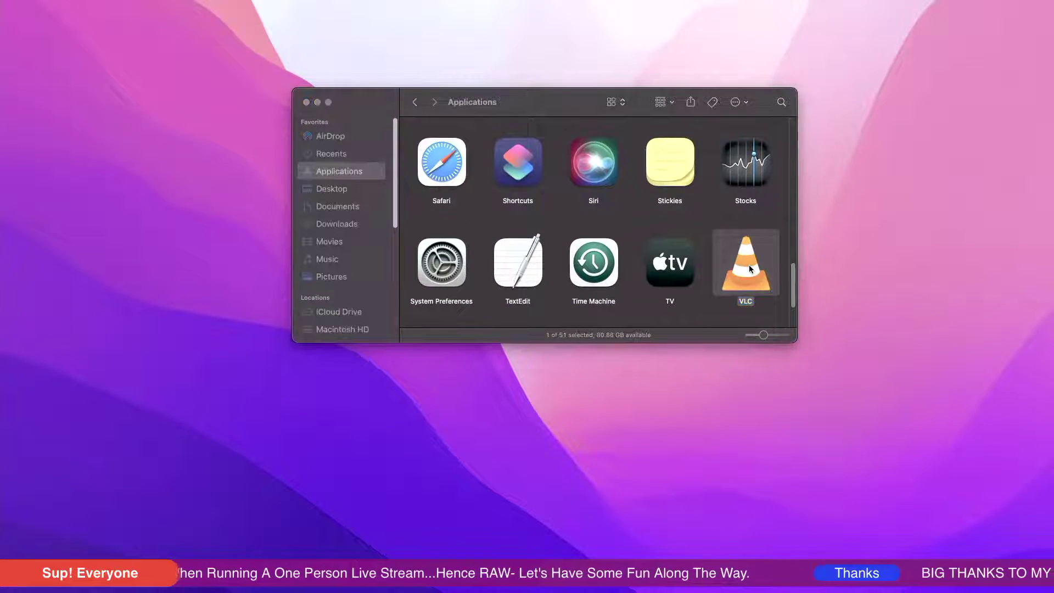
left_click(535, 201)
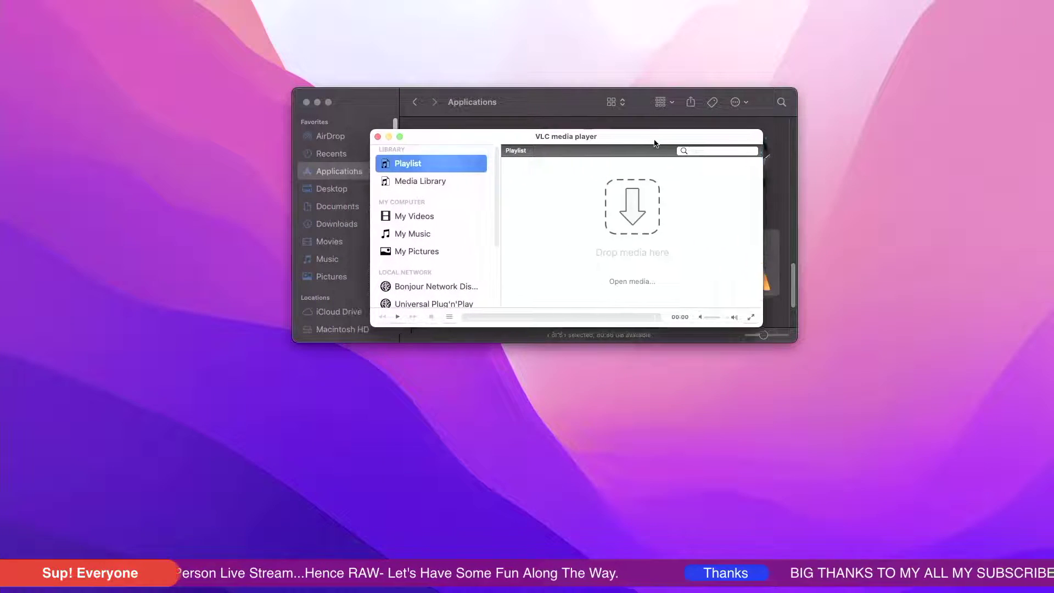
- Set VLC to the Dark style, enable the password-protected HTTP web interface, save, and quit
left_click(318, 103)
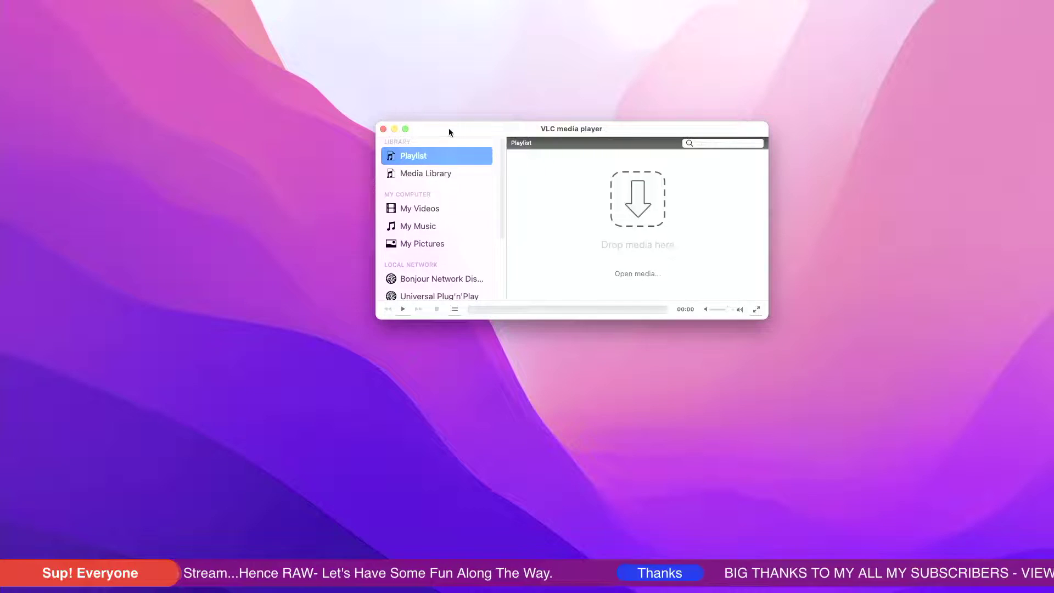
left_click_drag(448, 129, 449, 84)
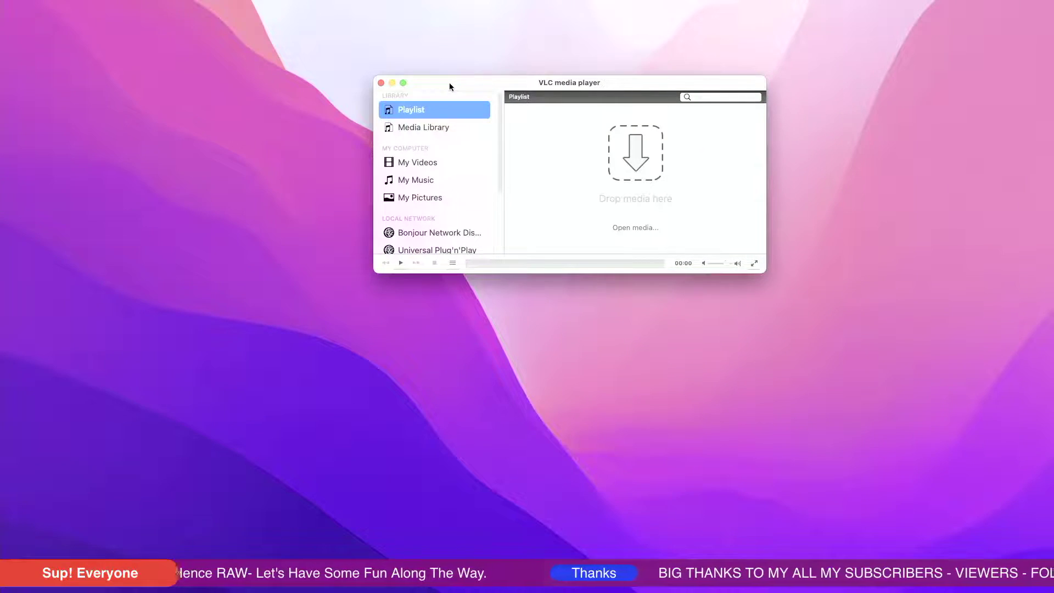
left_click(48, 6)
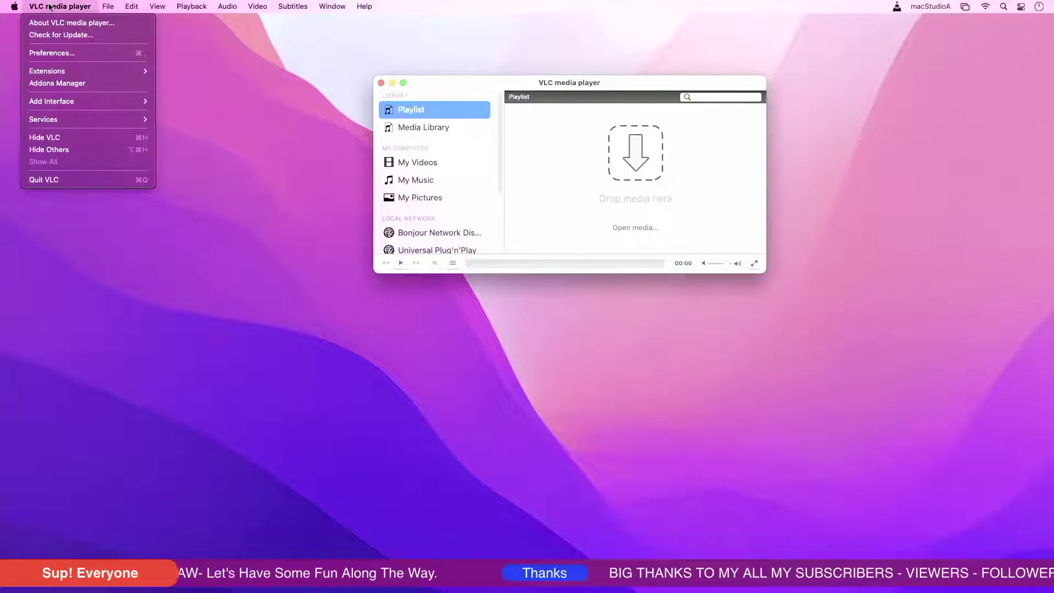
left_click(48, 51)
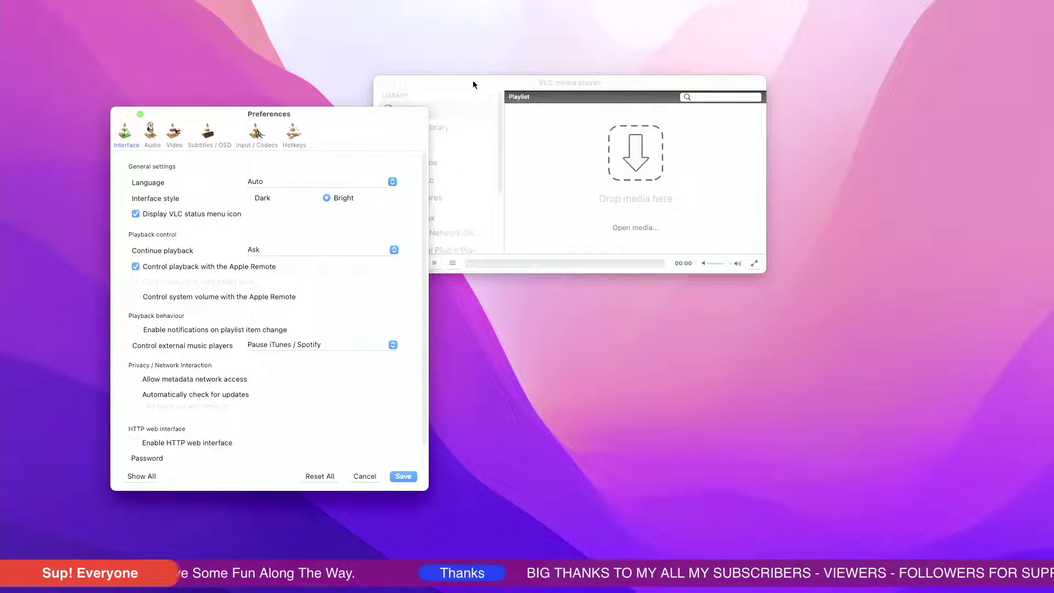
left_click_drag(472, 84, 568, 82)
left_click_drag(392, 115, 432, 82)
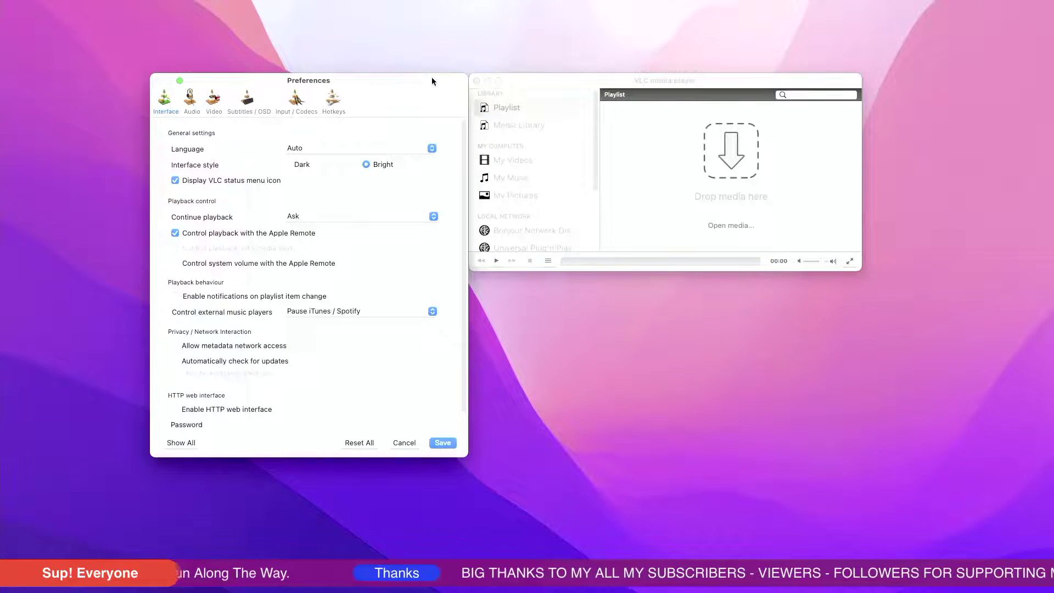
left_click(288, 164)
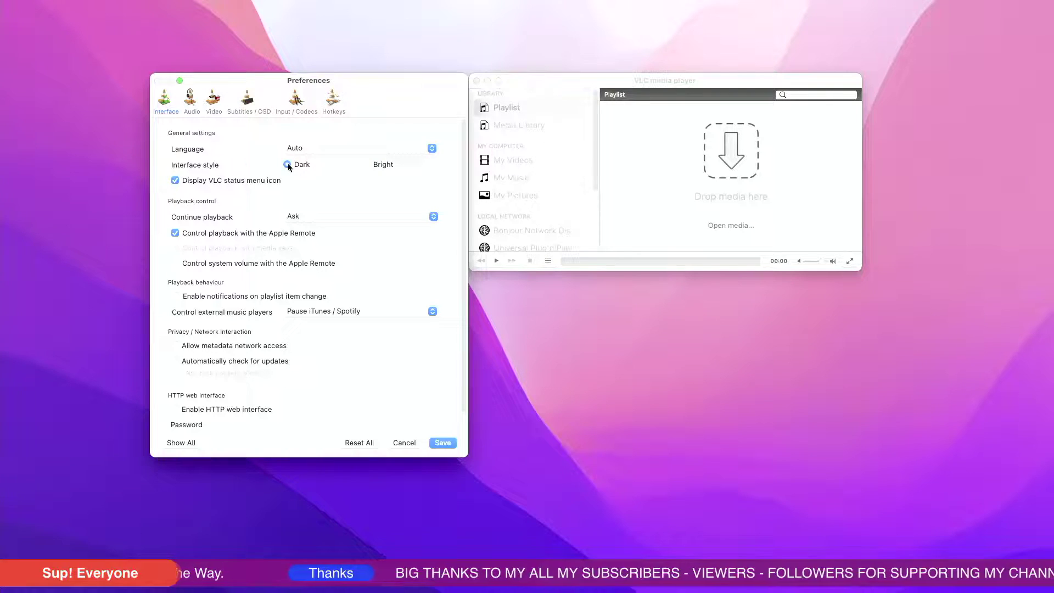
left_click(175, 409)
left_click(286, 422)
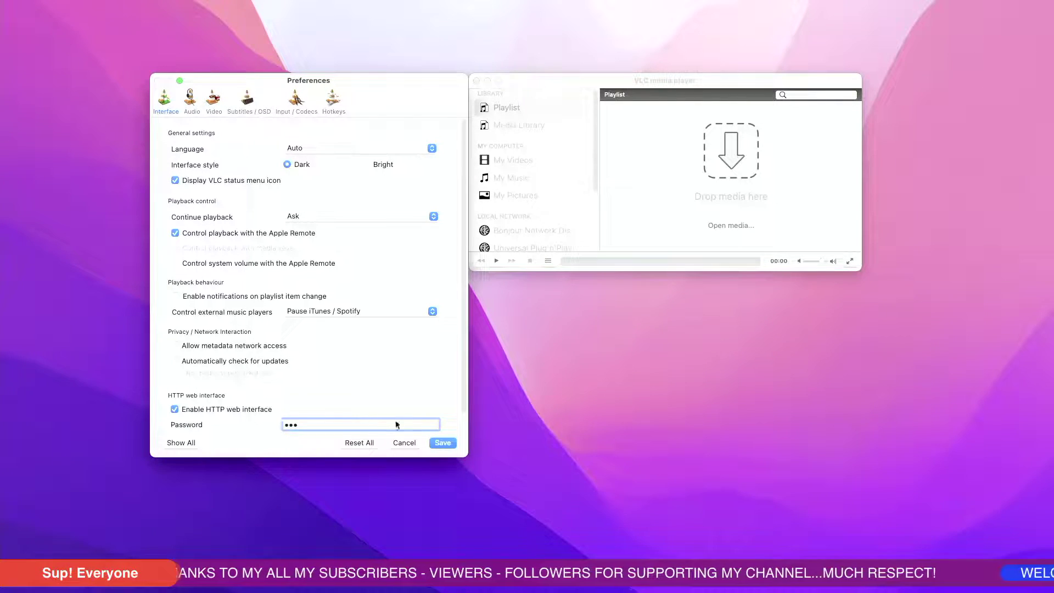
left_click(443, 442)
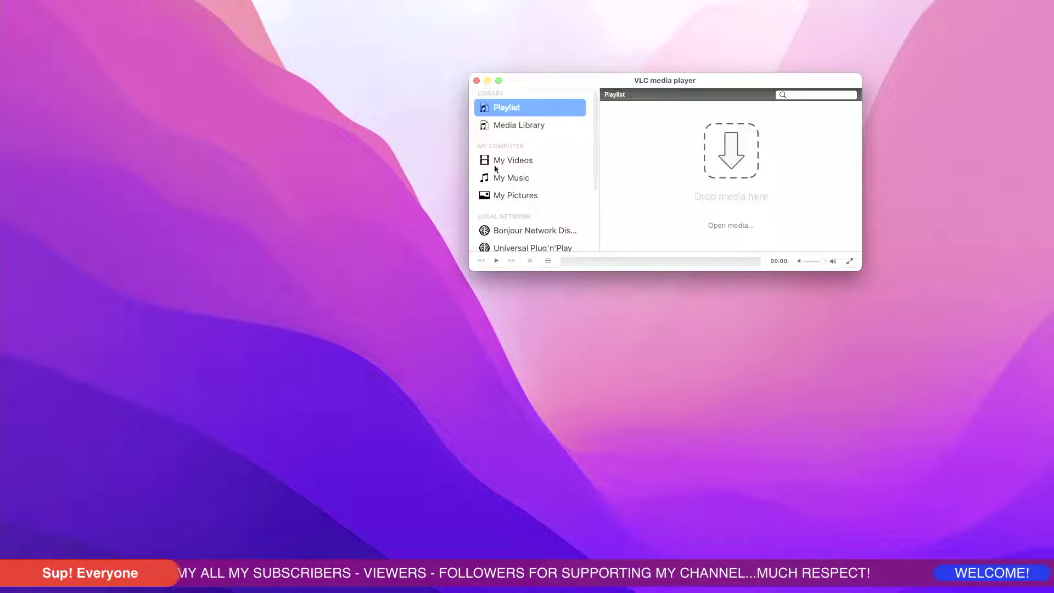
right_click(560, 549)
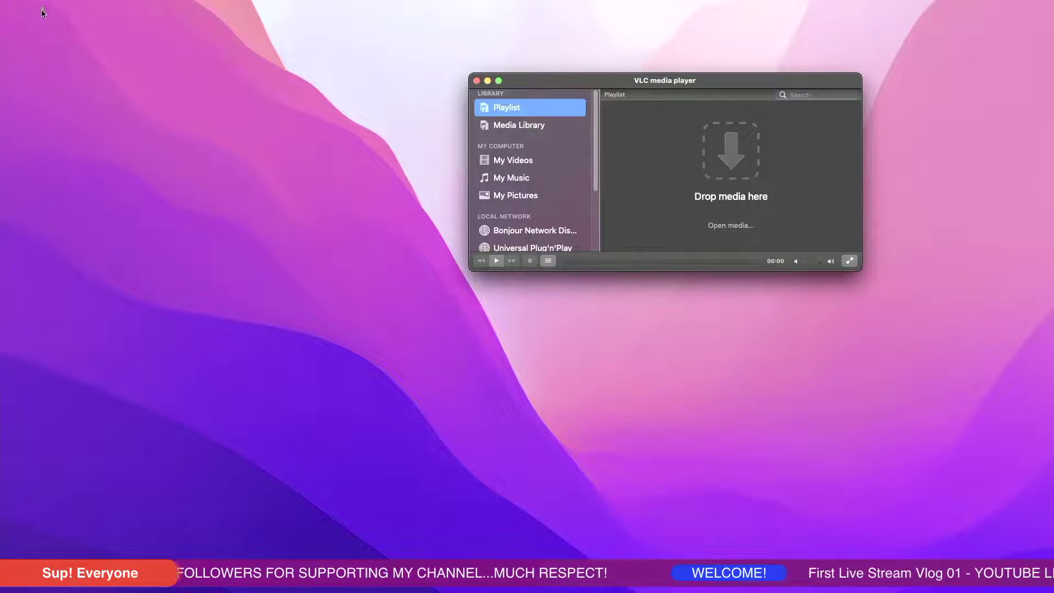
- Make VLC videos start in fullscreen in the Video preferences and save
left_click(60, 6)
left_click(61, 59)
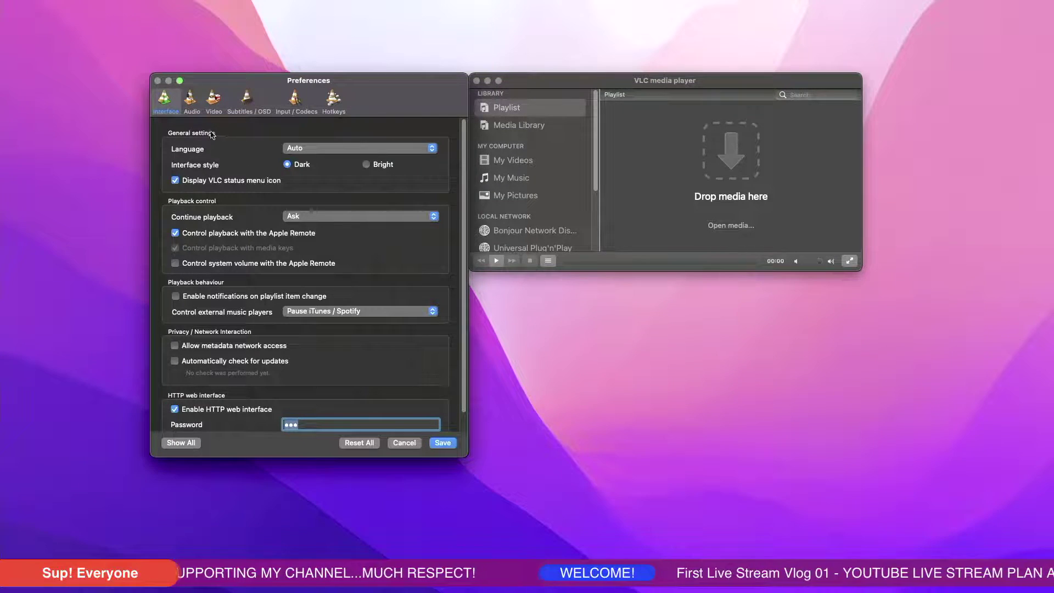
left_click(214, 103)
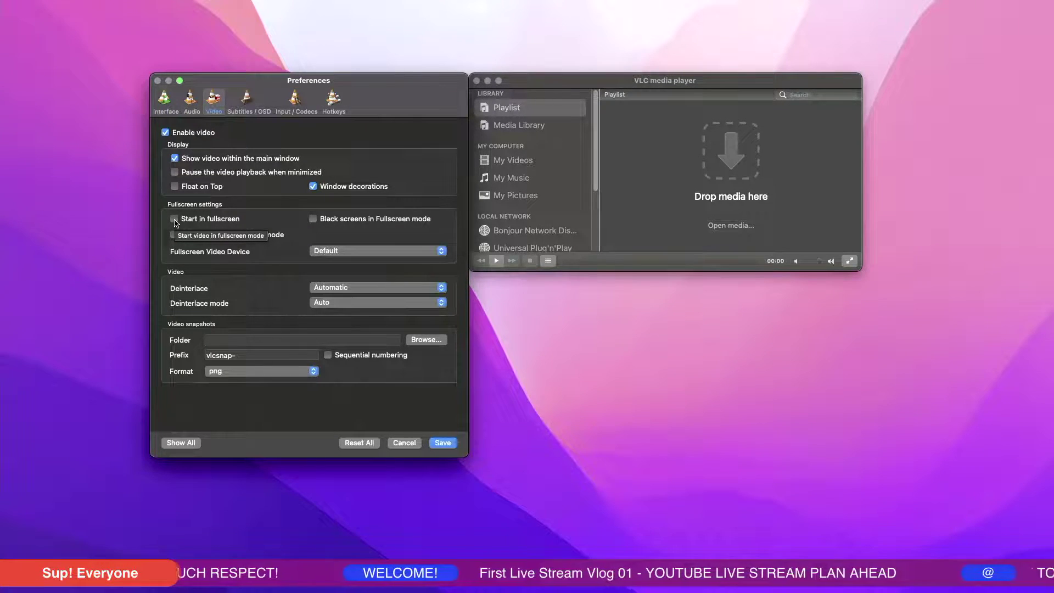
left_click(174, 219)
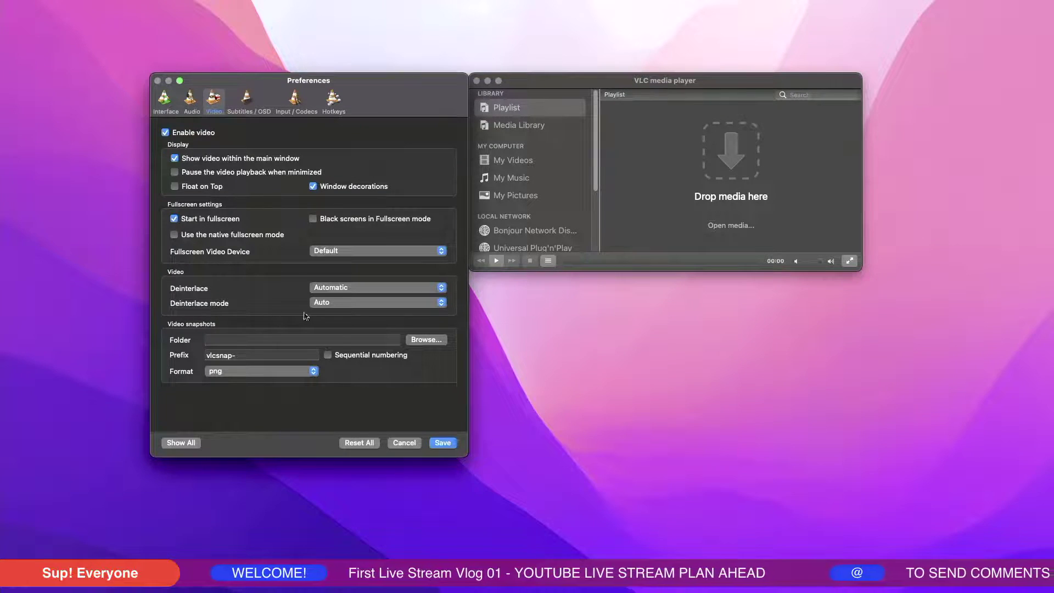
left_click(442, 443)
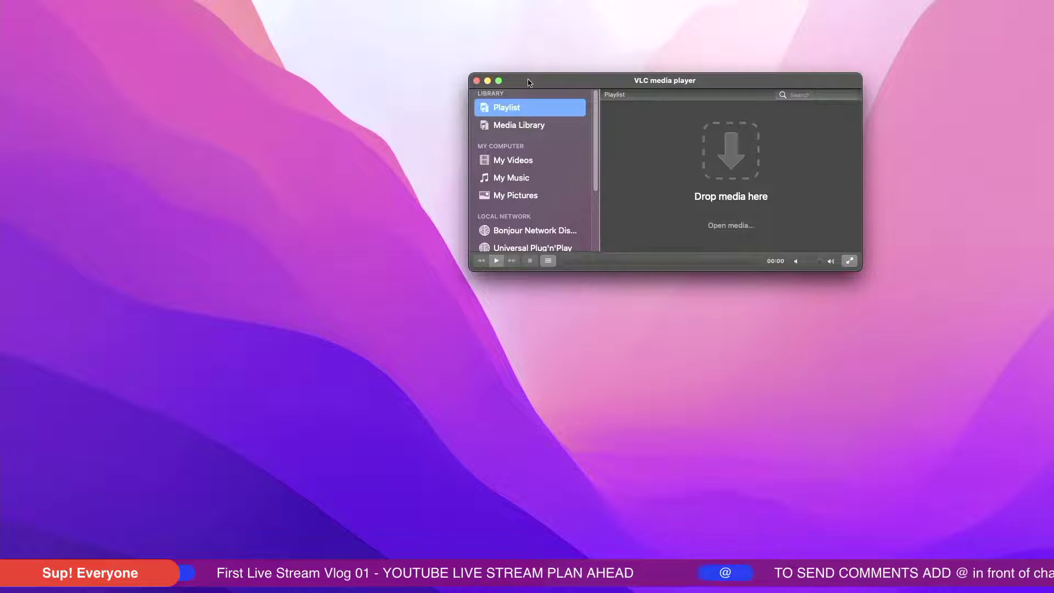
- Add the three clips from the Movies live stream clips folder to VLC's playlist, then stop playback
left_click(400, 544)
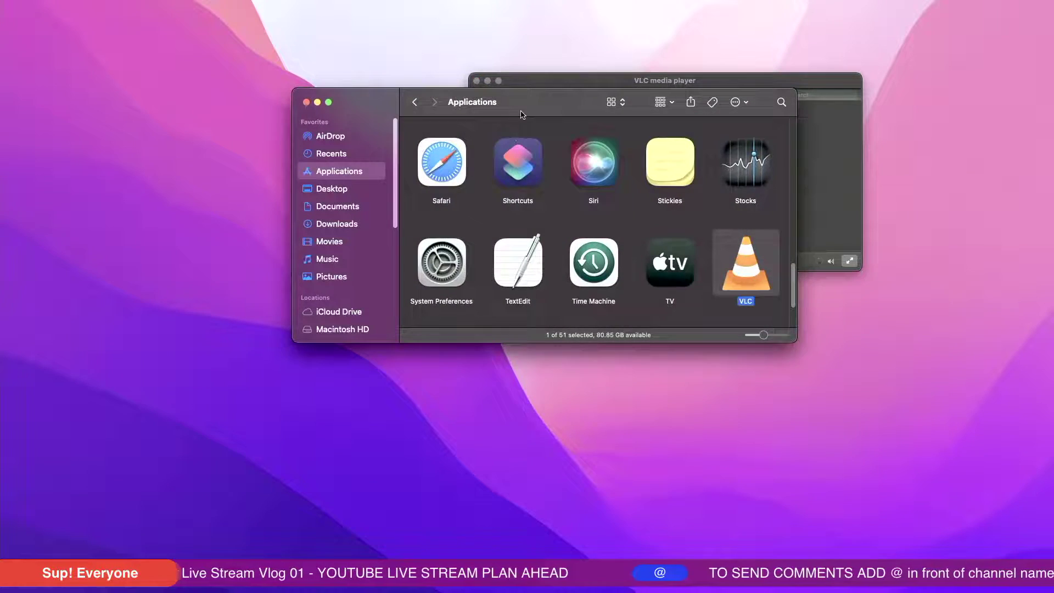
left_click_drag(522, 110, 697, 285)
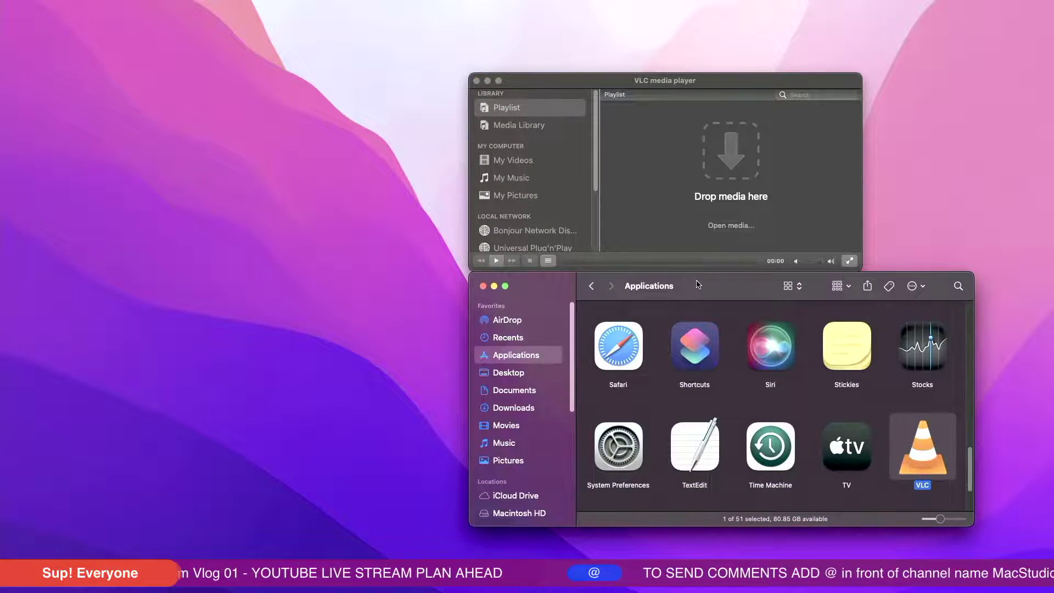
left_click(514, 427)
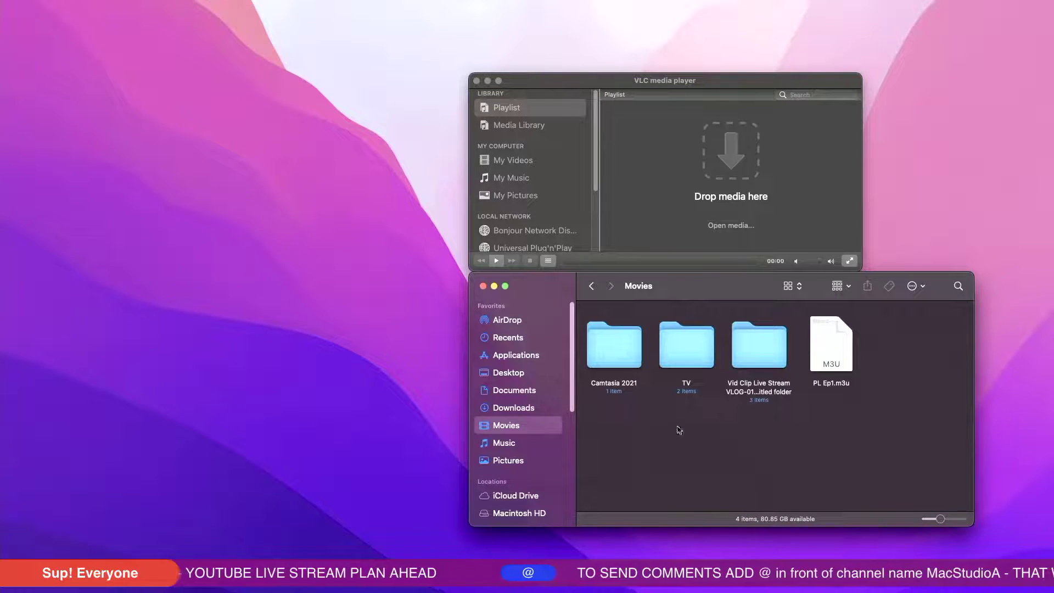
left_click(752, 351)
double_click(752, 350)
left_click_drag(845, 423, 673, 184)
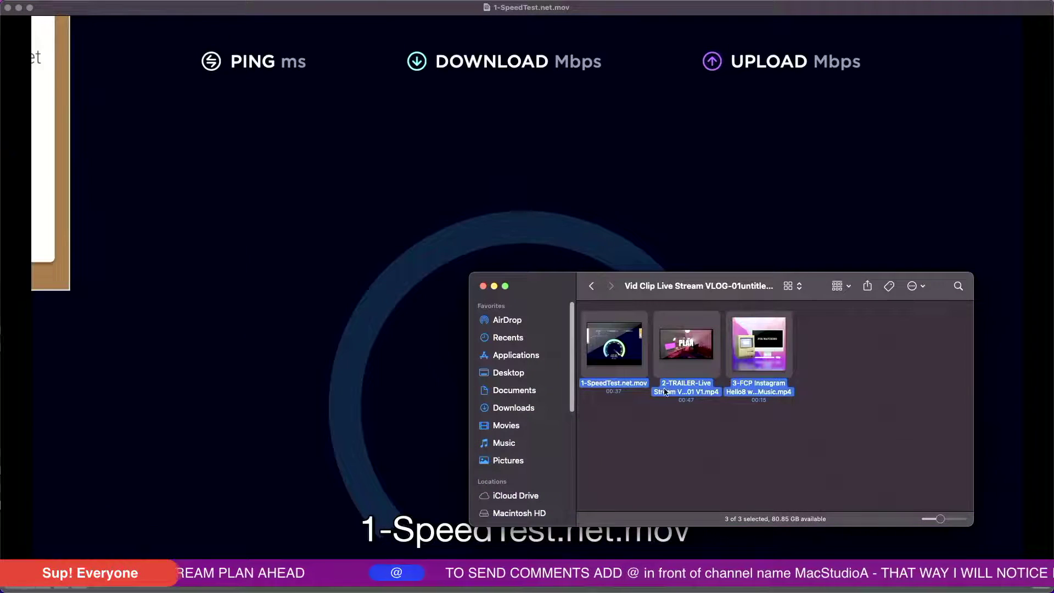
key("super+h")
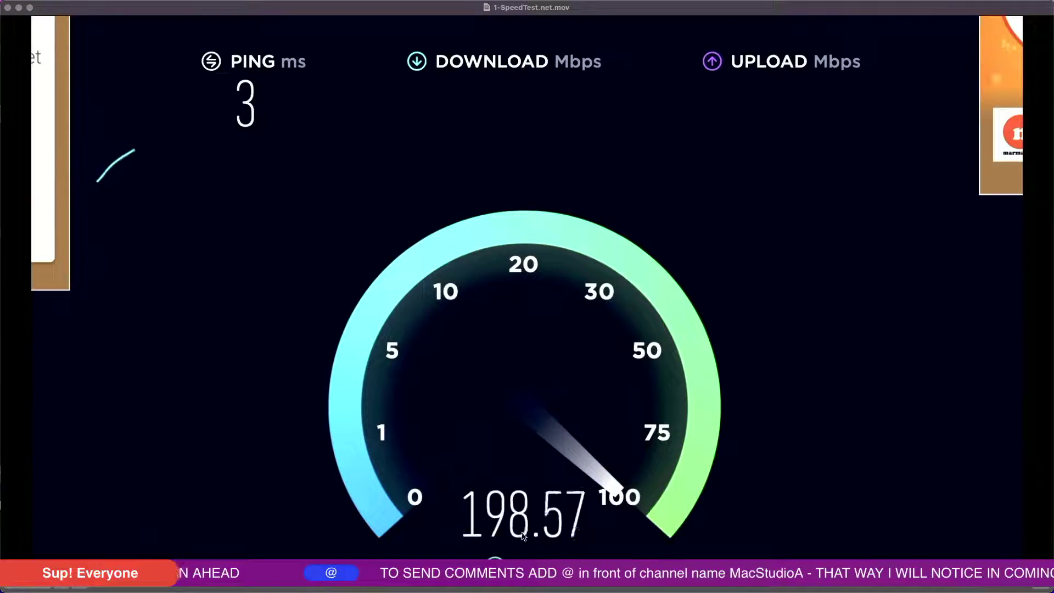
left_click(271, 476)
key("super+period")
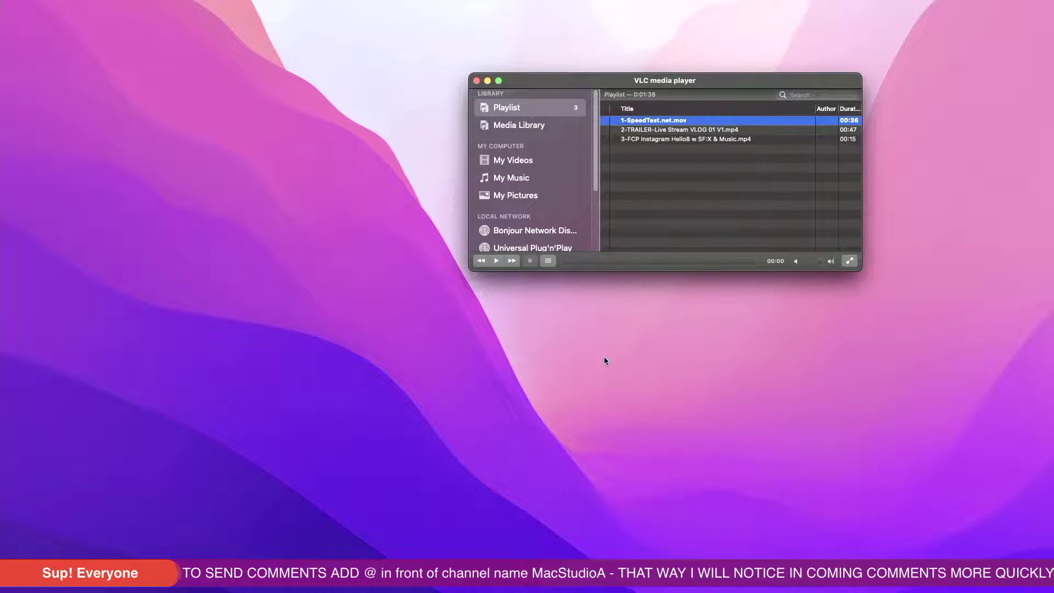
- Turn off Enable OSD in VLC's Subtitles/OSD preferences and save
left_click(52, 6)
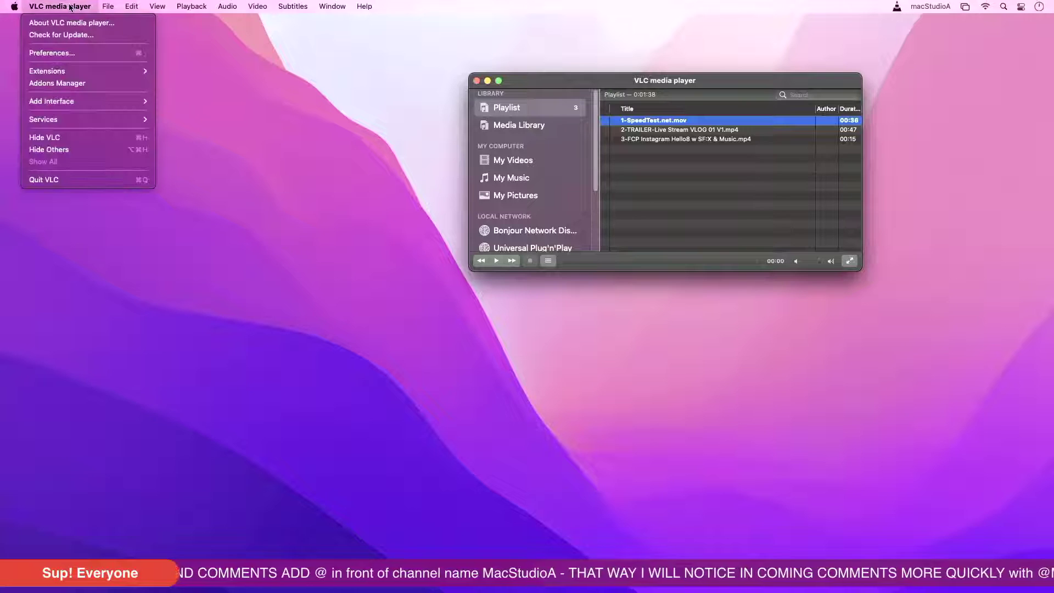
left_click(62, 51)
left_click(248, 104)
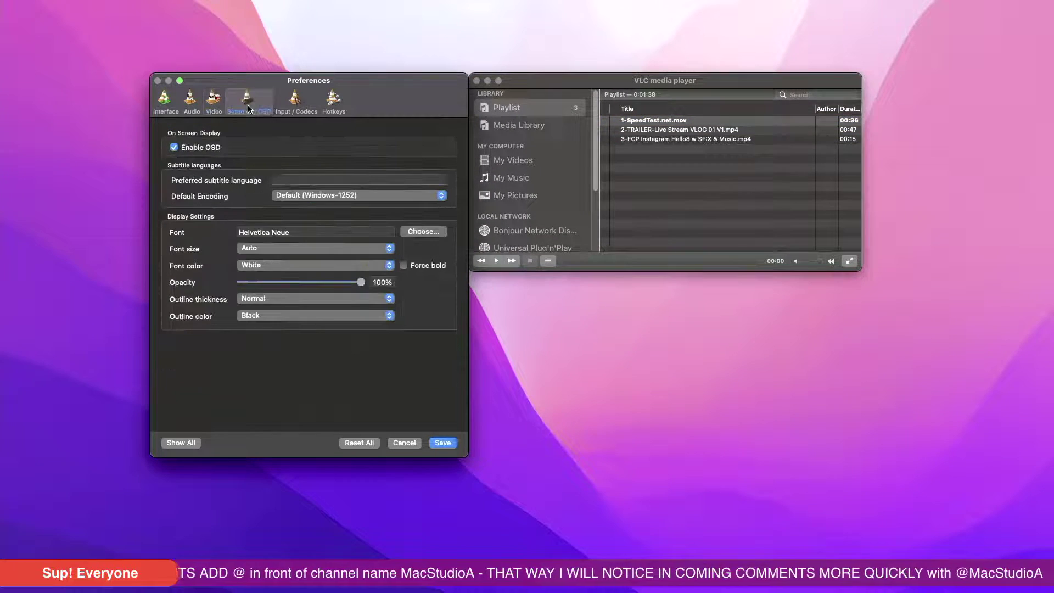
left_click(175, 147)
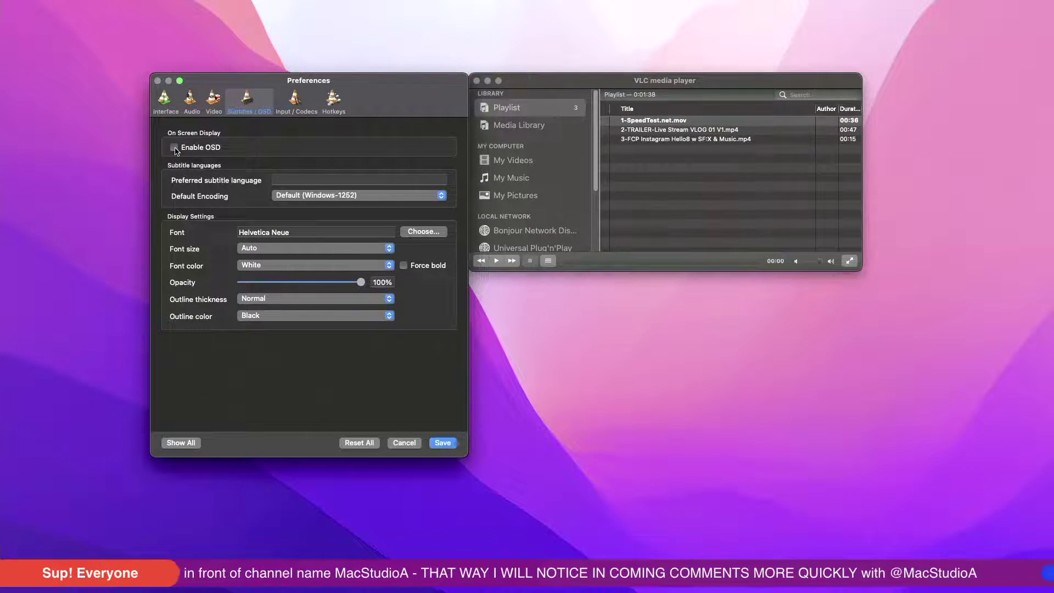
left_click(442, 443)
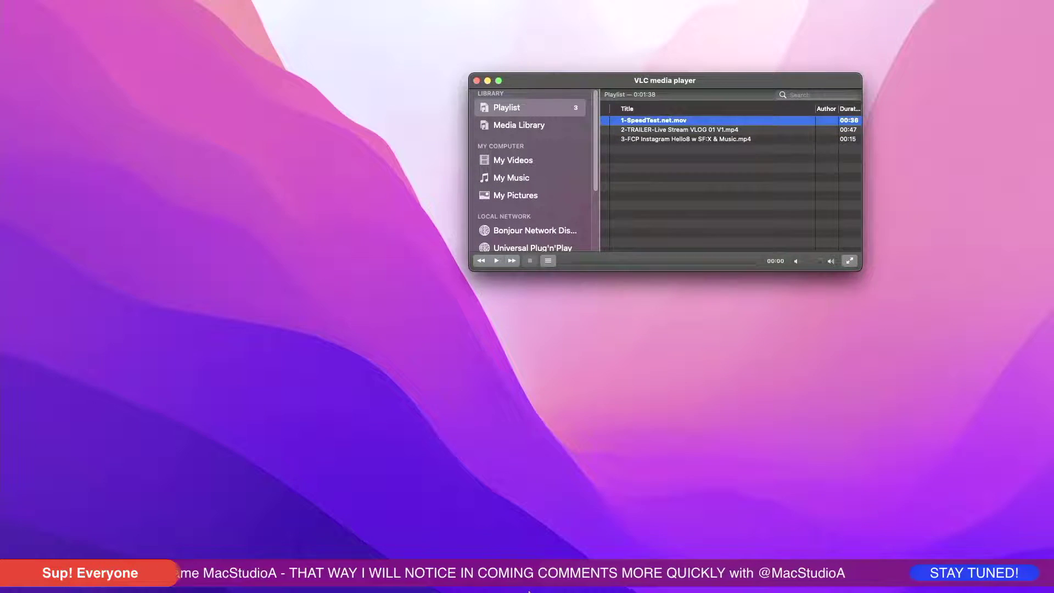
- Restart VLC, reload the three Finder clips, play them fullscreen, then stop
right_click(558, 541)
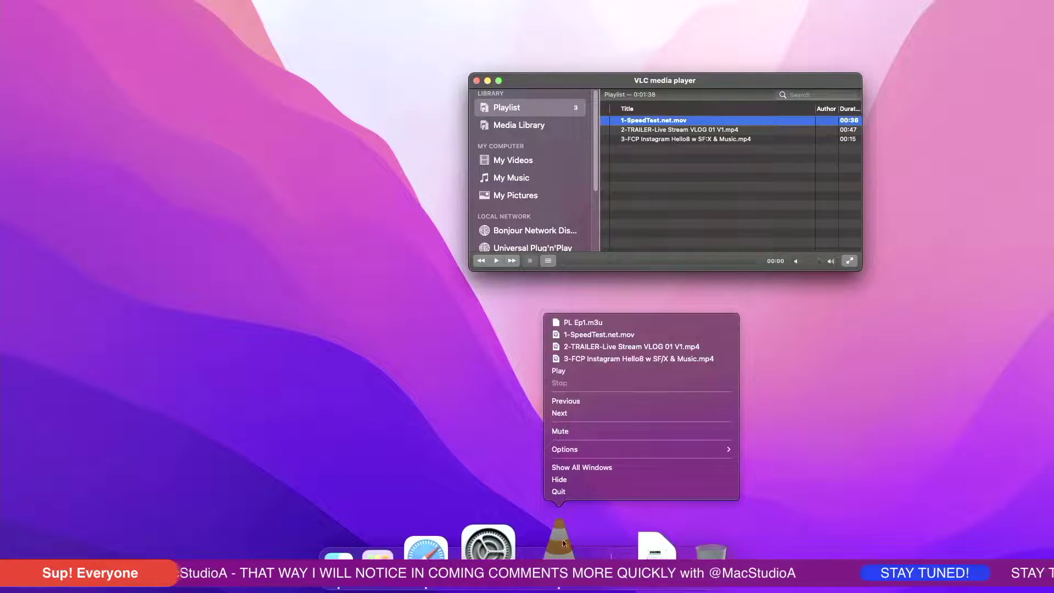
left_click(564, 492)
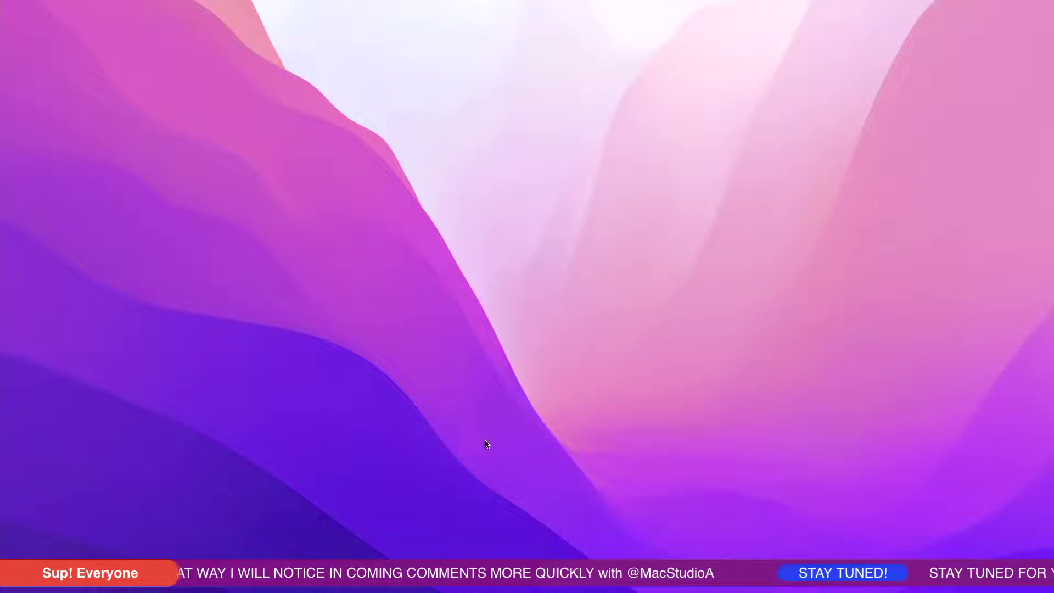
left_click(454, 546)
left_click(525, 447)
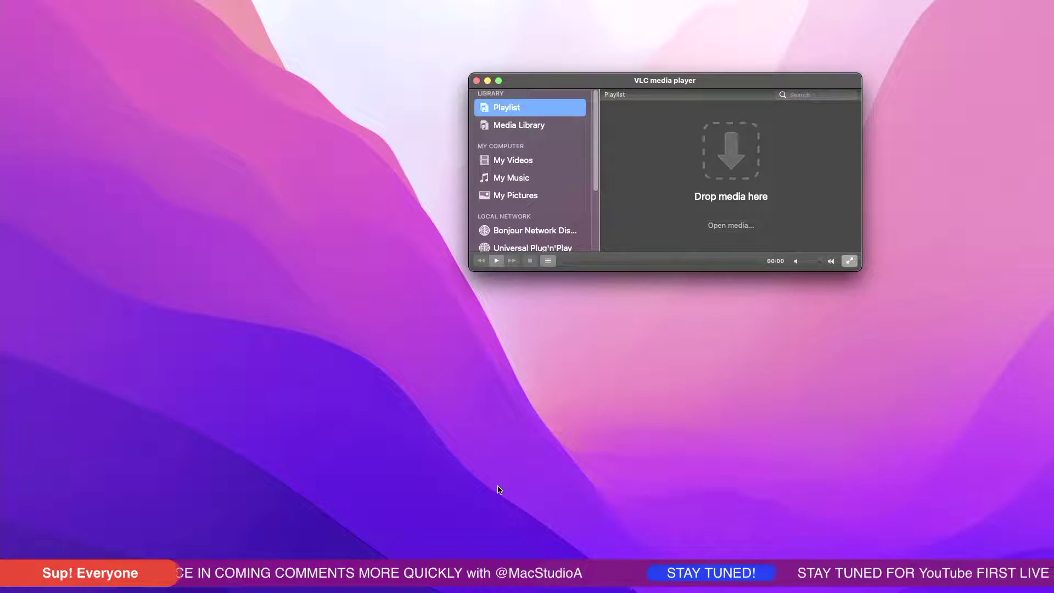
left_click(405, 543)
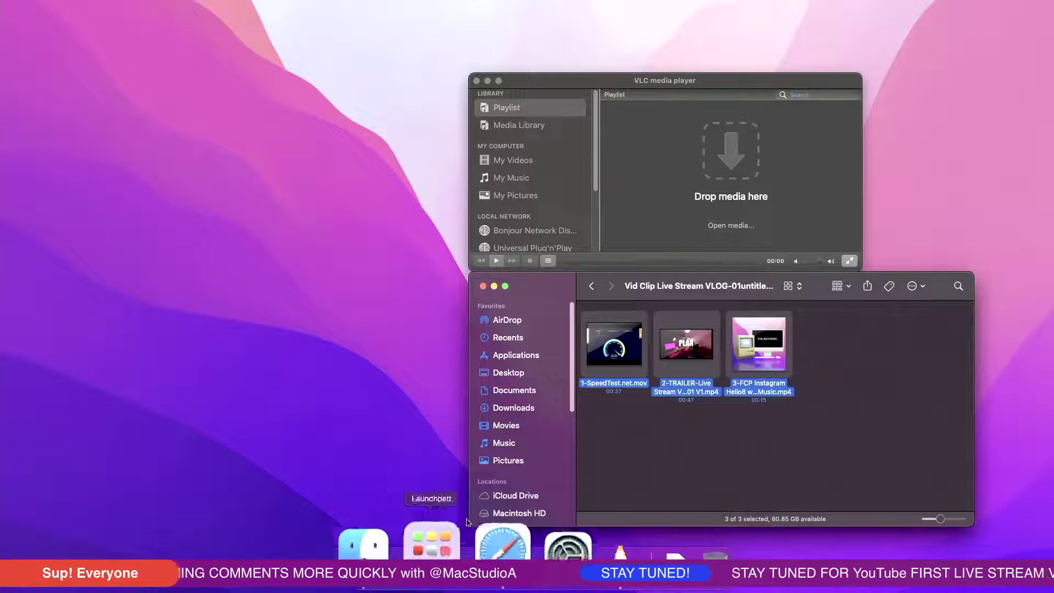
left_click_drag(779, 351, 769, 197)
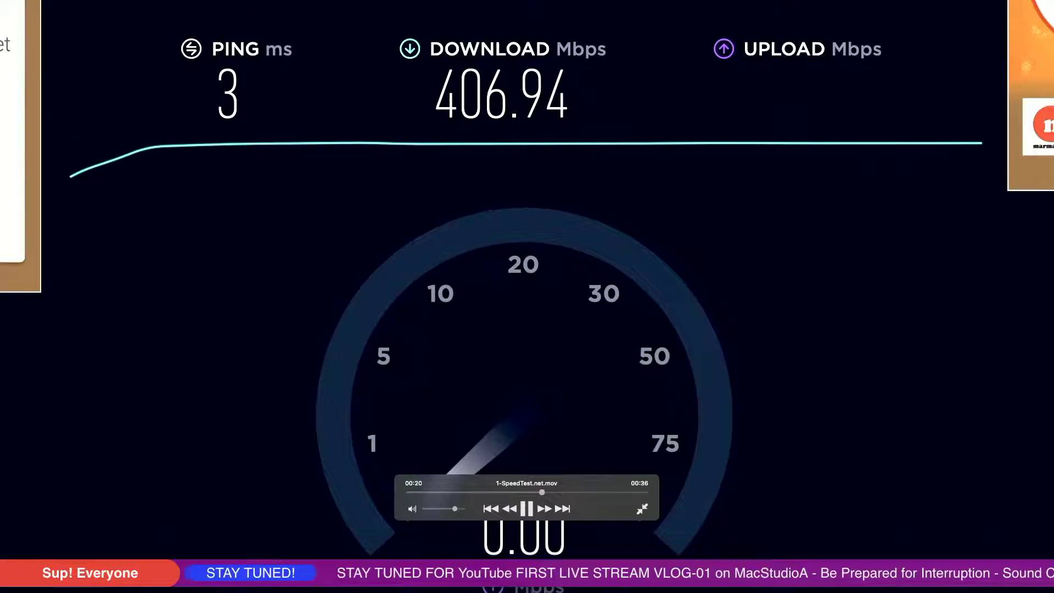
mouse_move(548, 549)
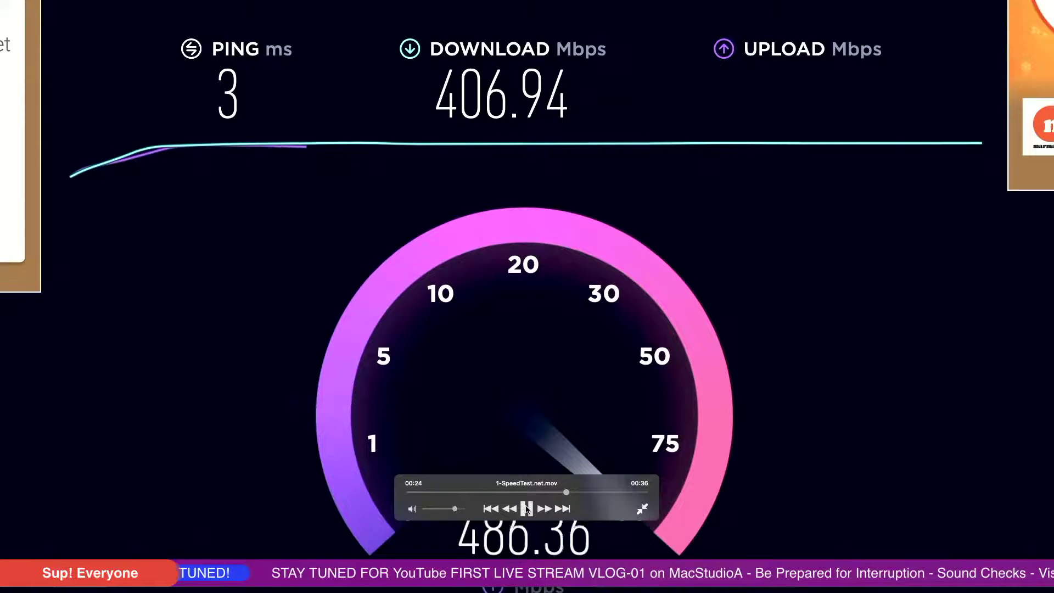
left_click(644, 509)
left_click(530, 262)
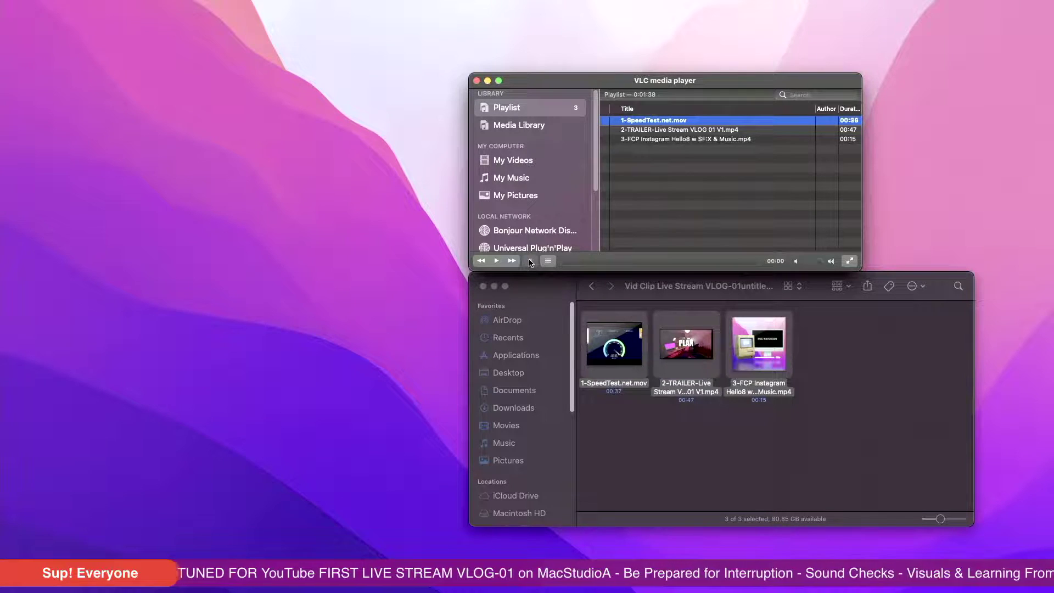
- Uncheck Show Fullscreen controller under Interface > Main interfaces > macosx in all preferences, and save
left_click(68, 6)
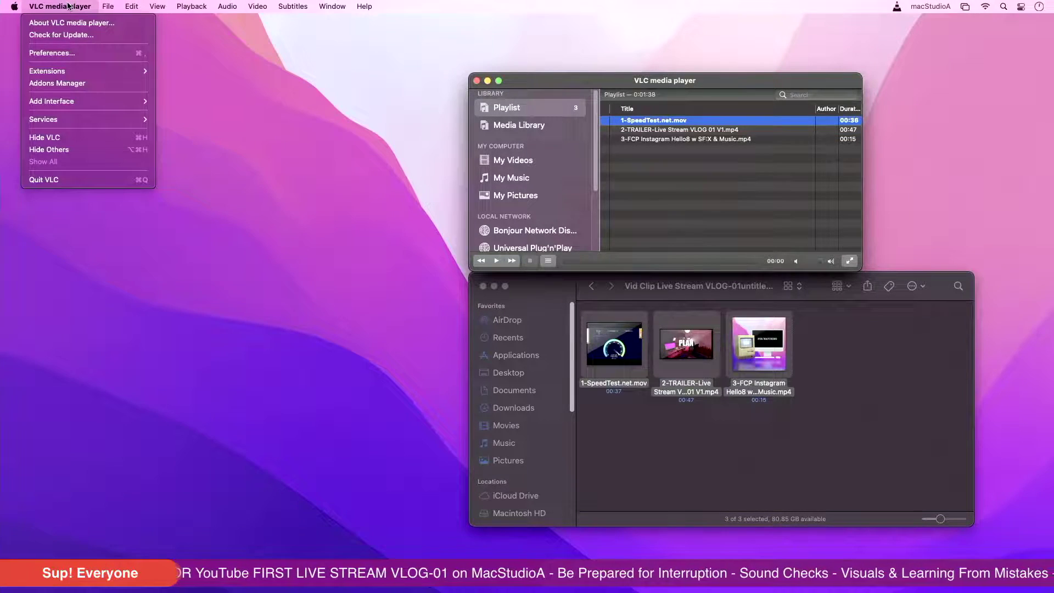
left_click(52, 52)
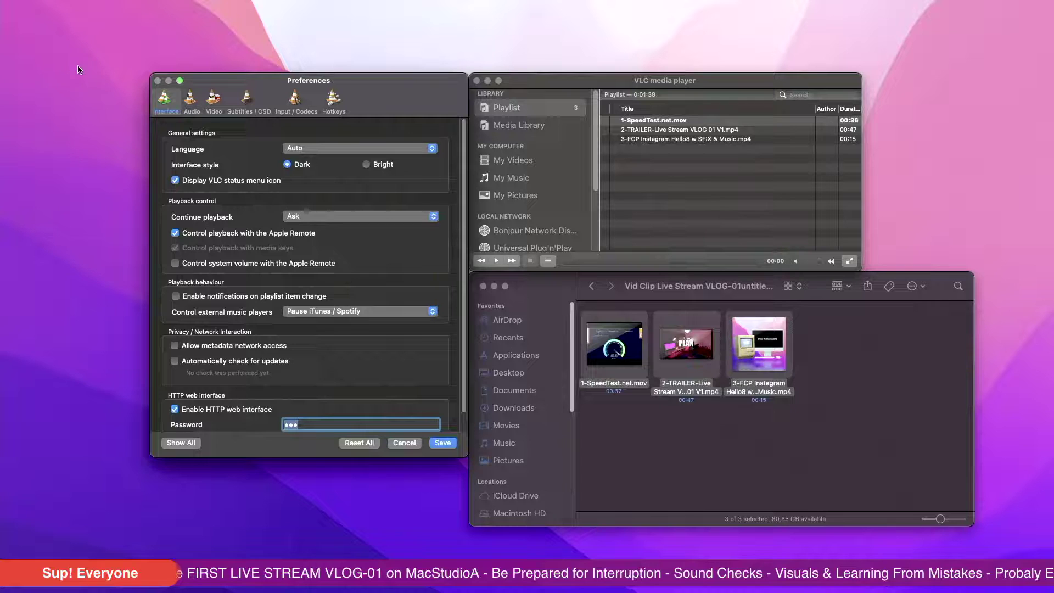
left_click(213, 103)
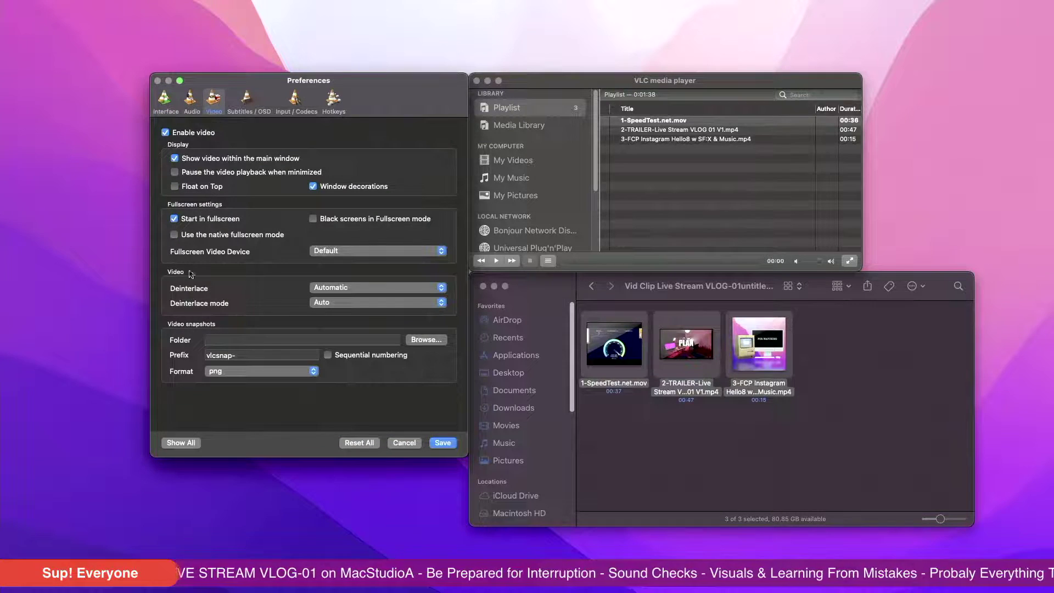
left_click(181, 442)
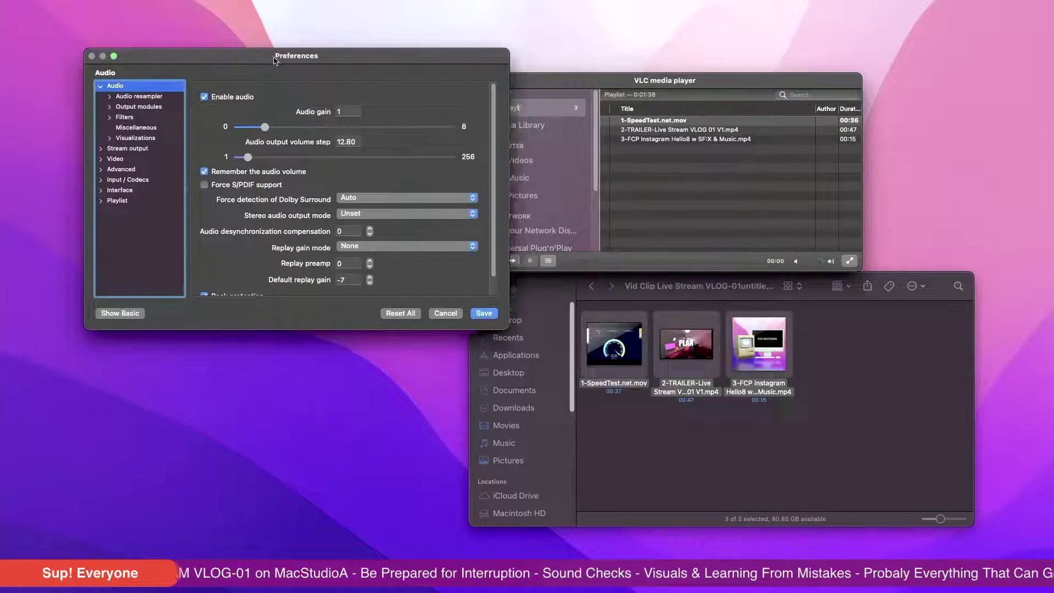
left_click_drag(505, 84, 583, 72)
left_click(429, 203)
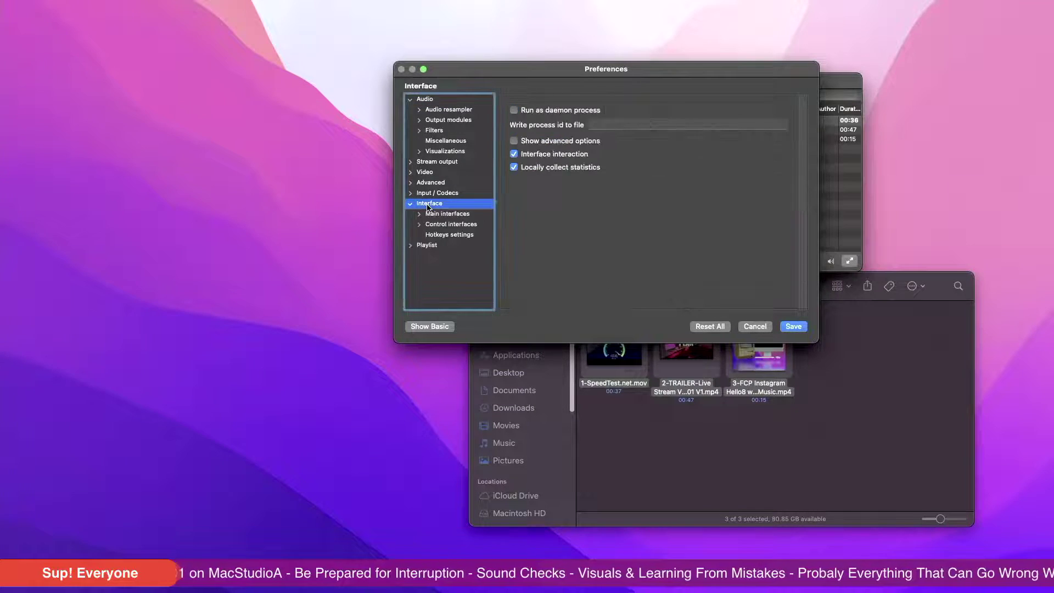
left_click(434, 215)
left_click(442, 225)
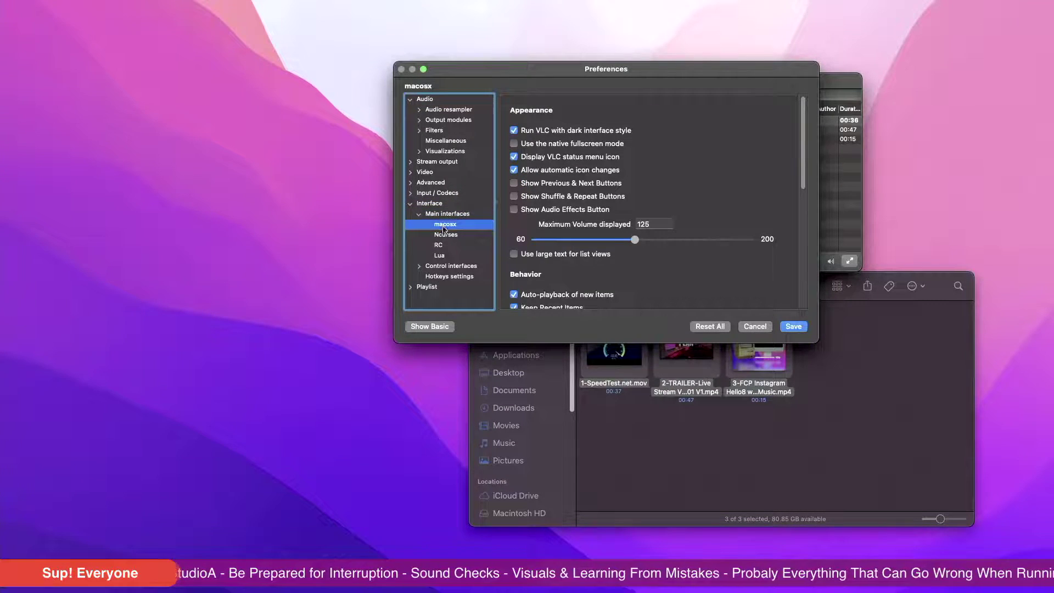
scroll(575, 264, "down", 2)
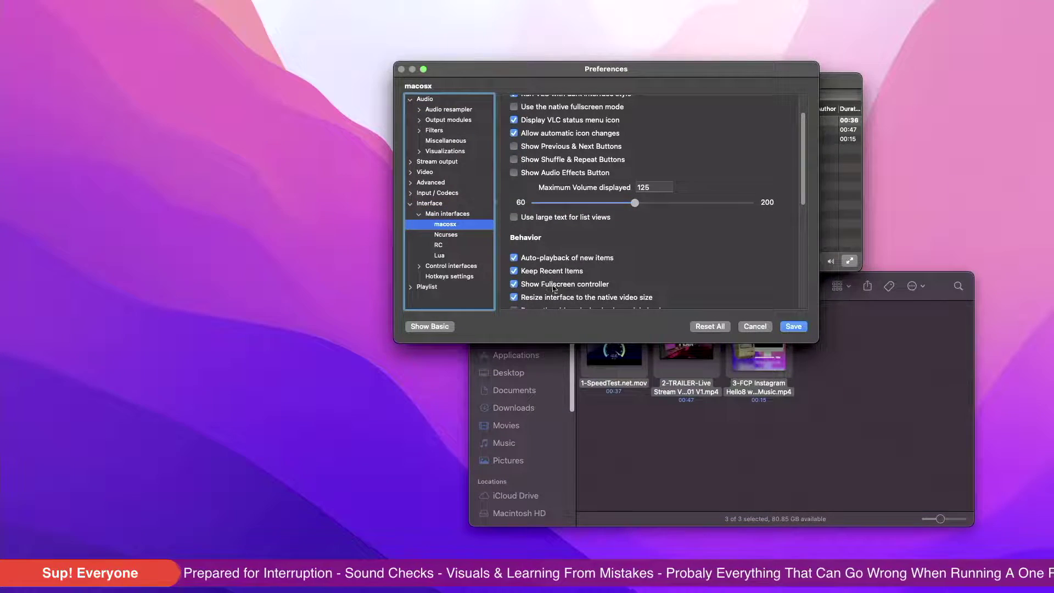
left_click(515, 285)
left_click(794, 327)
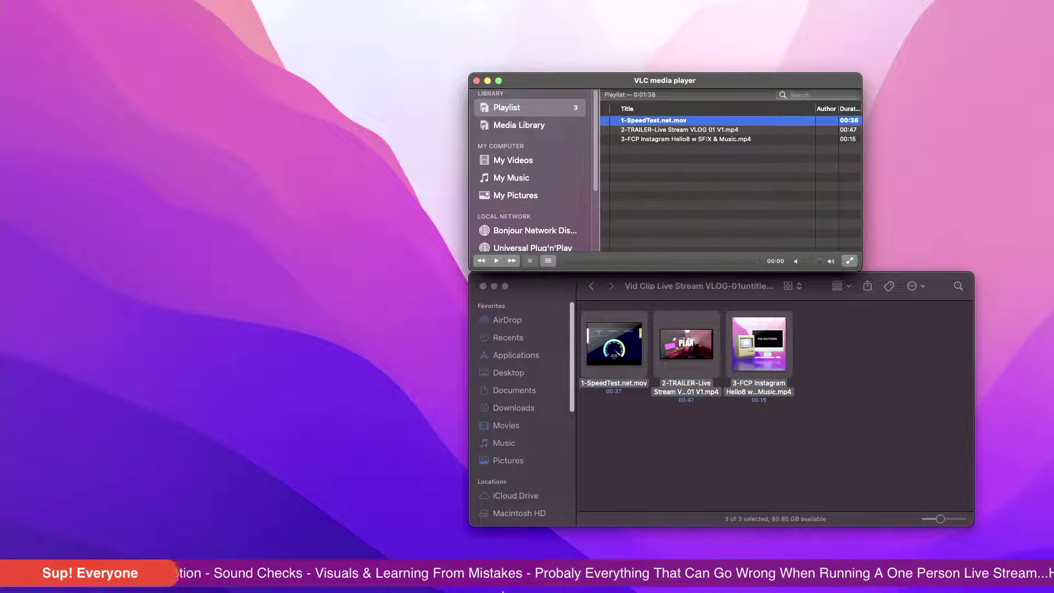
- Quit and relaunch VLC, replay the three clips fullscreen, then exit fullscreen and stop
right_click(553, 555)
left_click(560, 493)
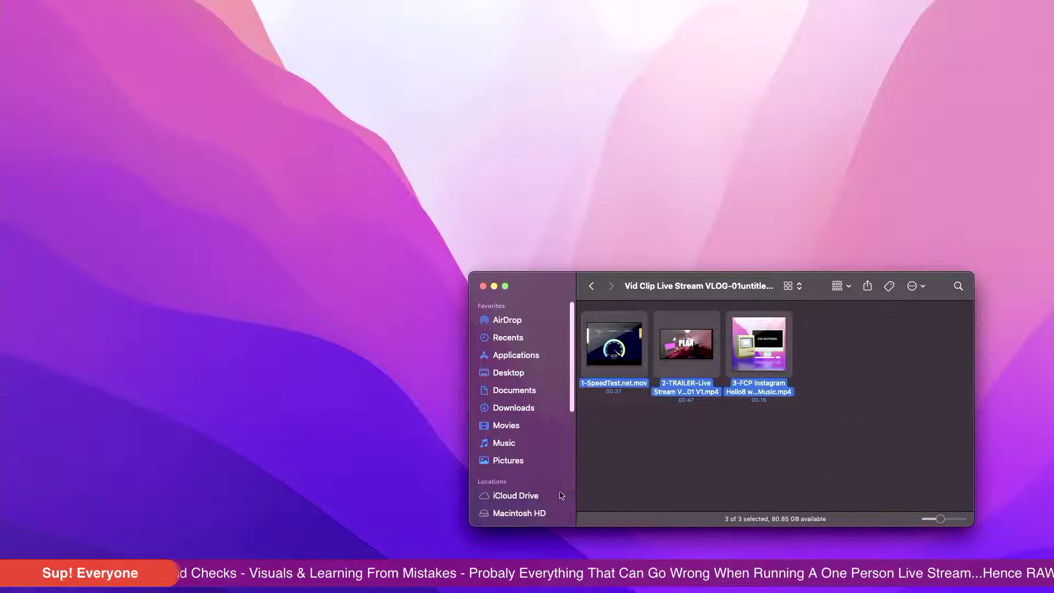
left_click(447, 546)
left_click(529, 482)
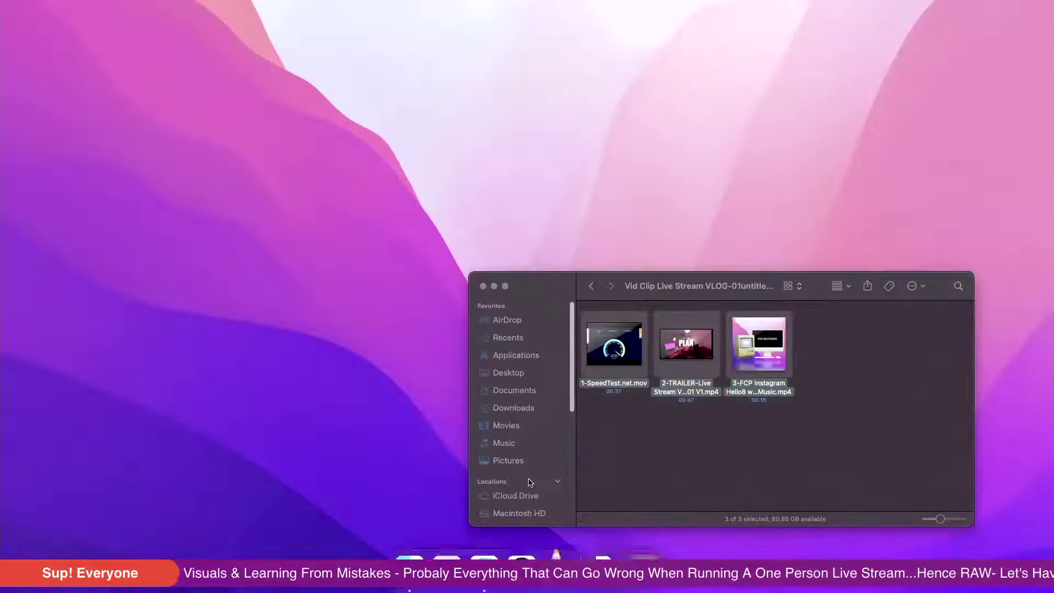
left_click_drag(602, 320, 692, 165)
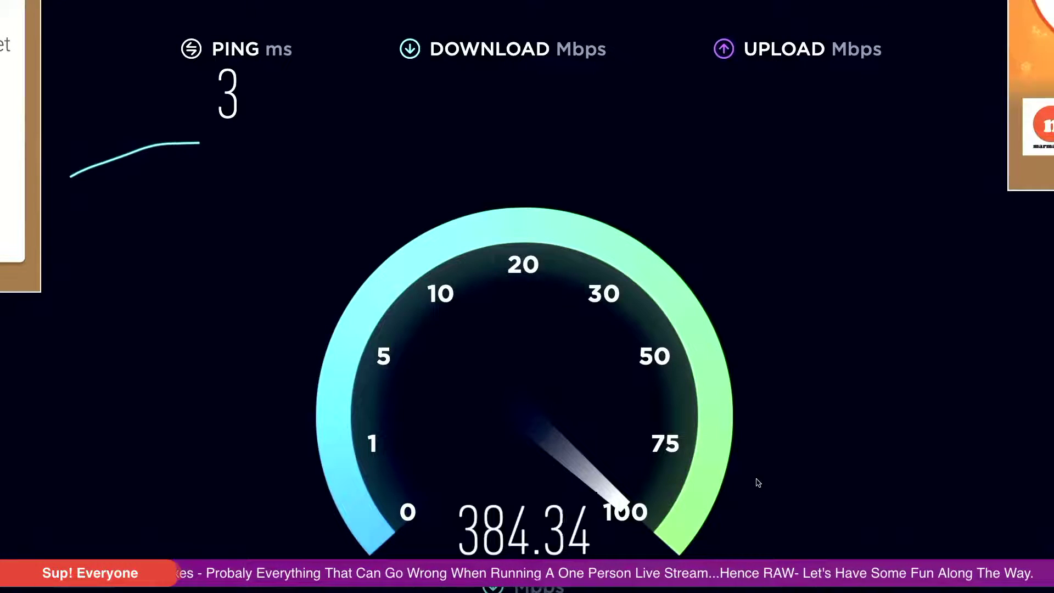
key("Escape")
left_click(528, 261)
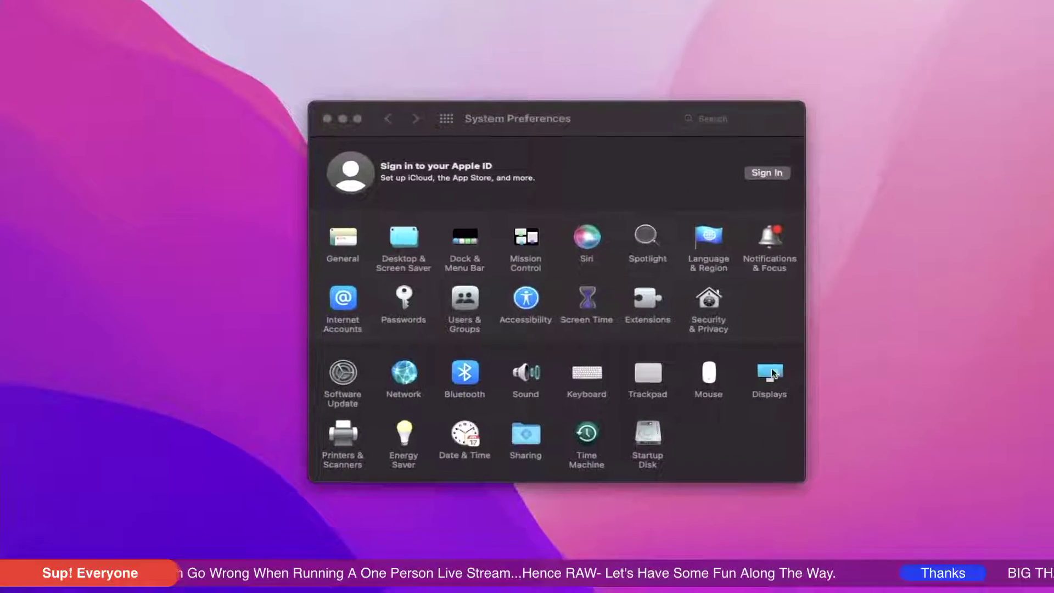
- Check that the DELL 3008WFP is the main display and the BMD HDMI output is extended
left_click(681, 364)
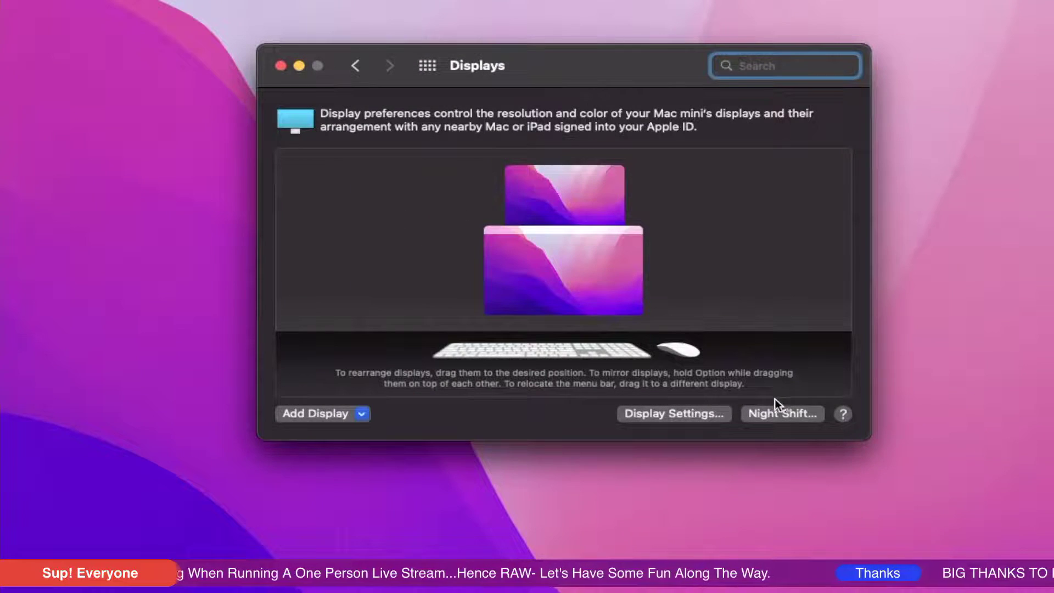
left_click(689, 417)
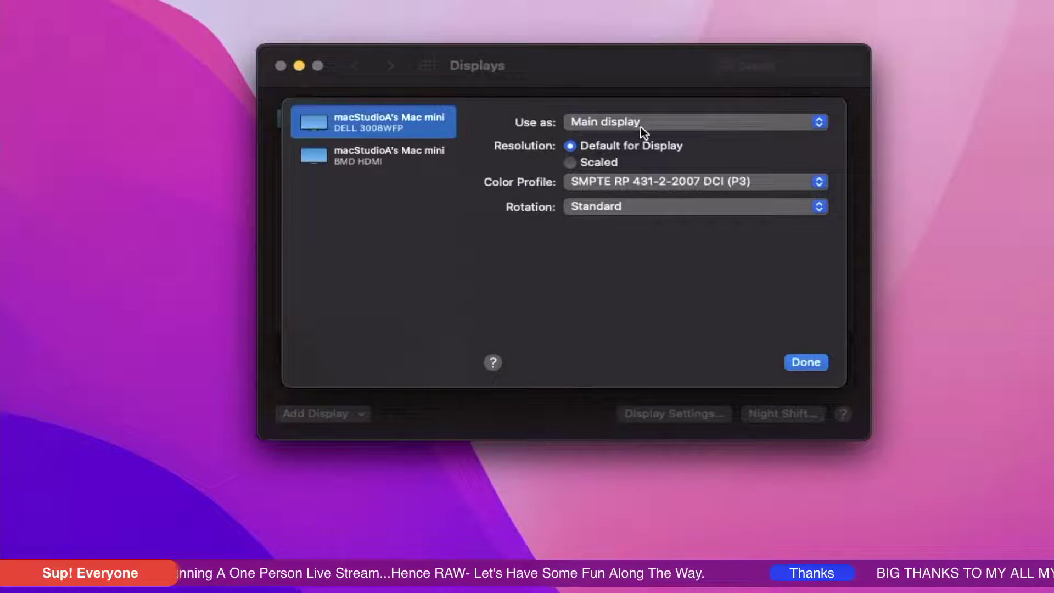
left_click(425, 154)
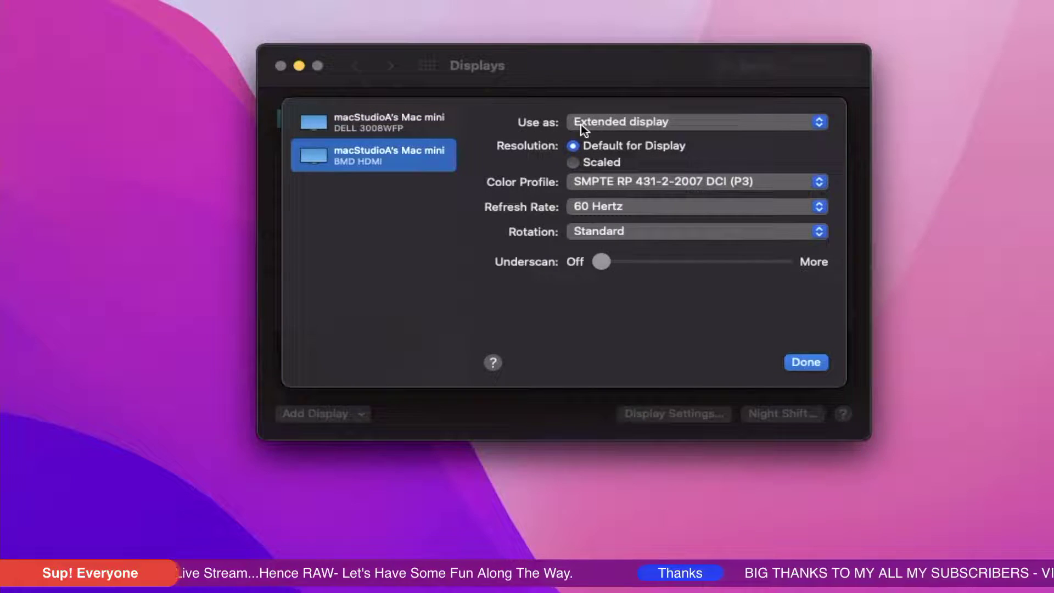
left_click(414, 122)
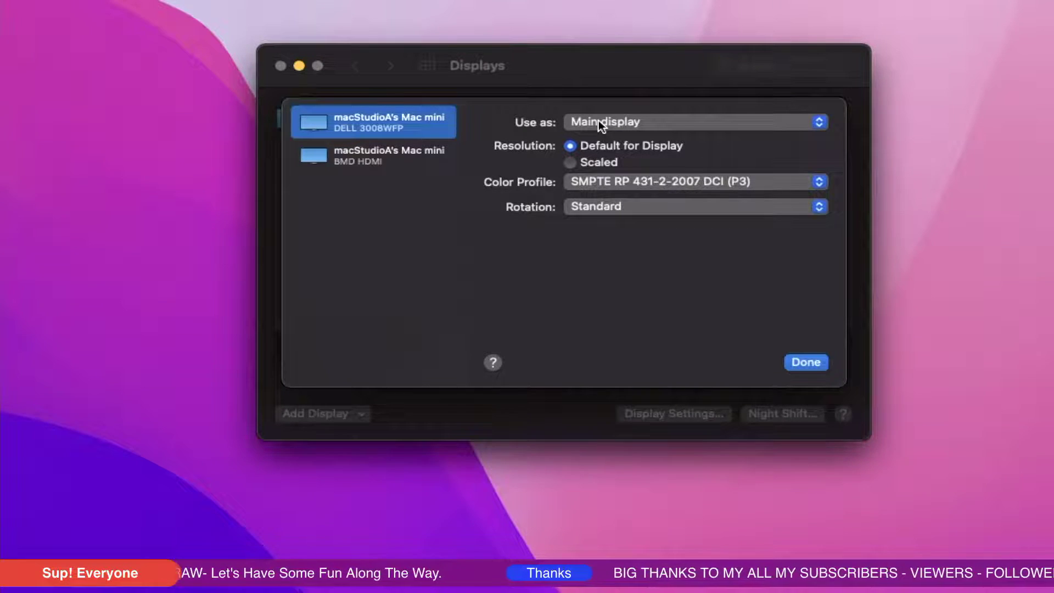
left_click(810, 362)
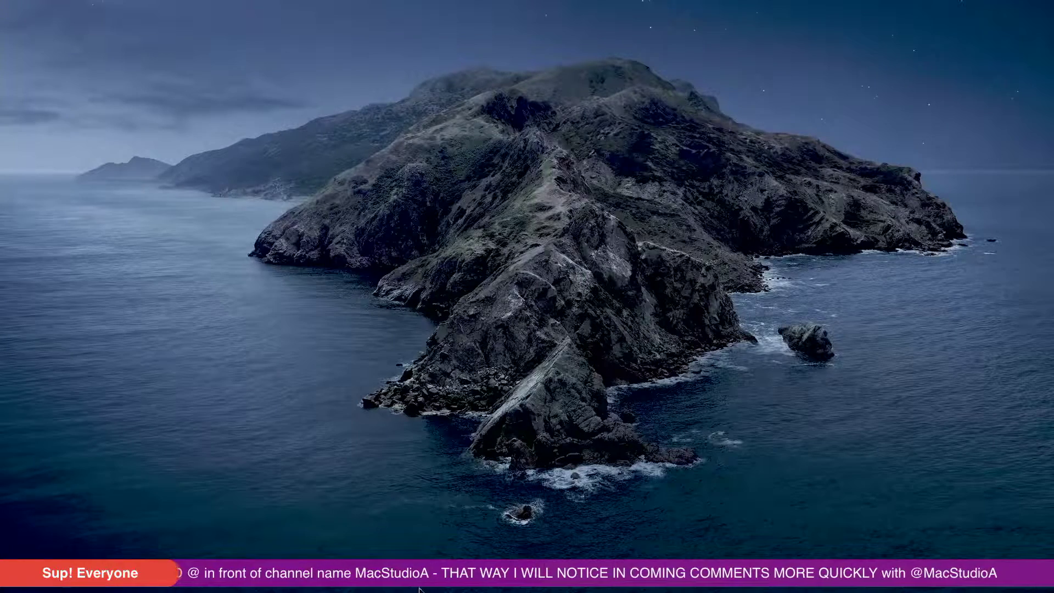
mouse_move(419, 587)
left_click(455, 527)
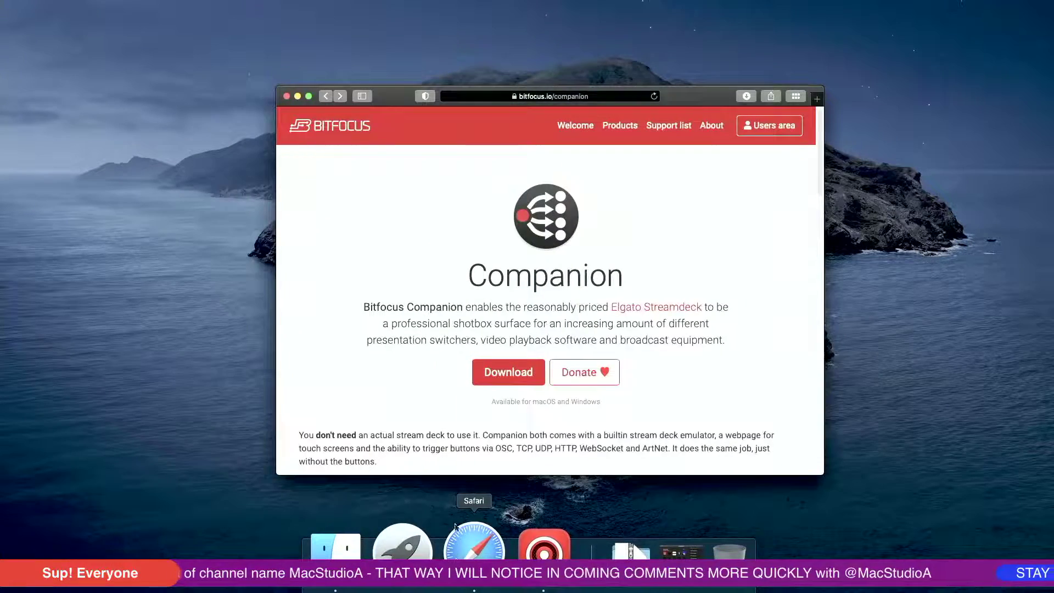
left_click(522, 375)
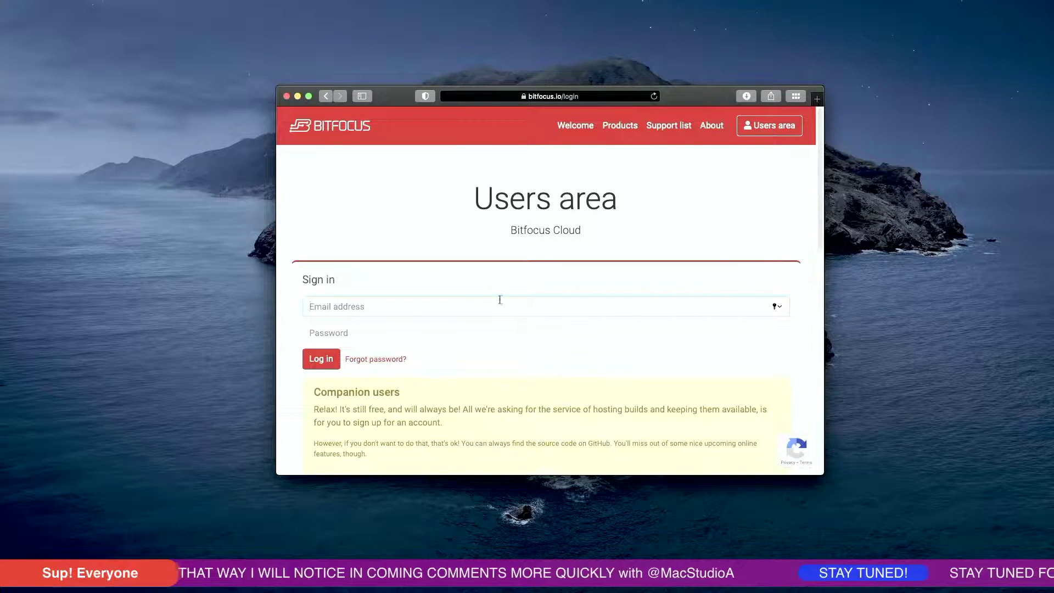
left_click(297, 97)
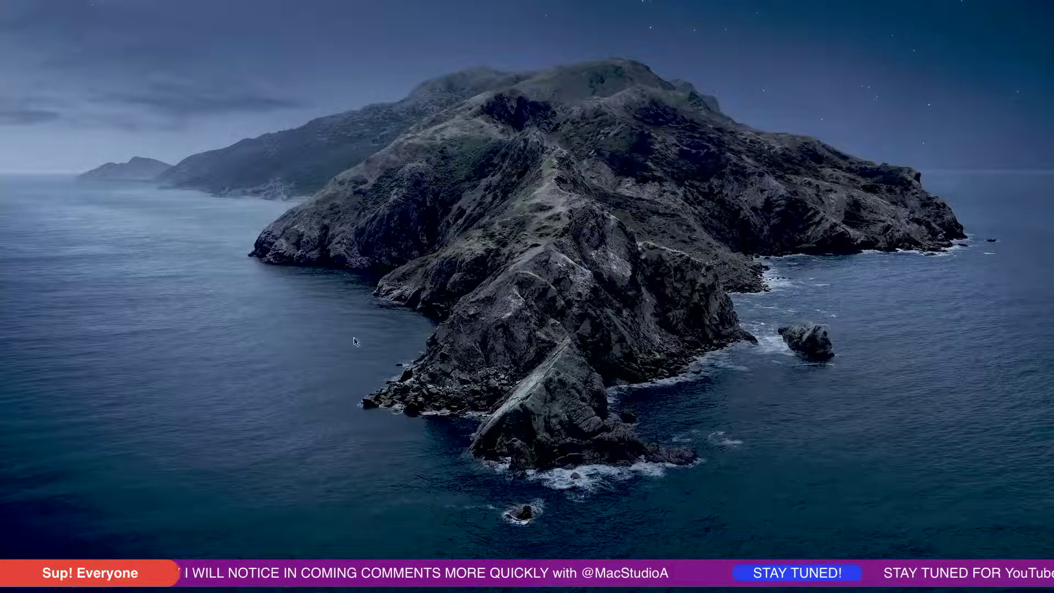
- Unzip the Companion archive in Downloads and move the Companion app into Applications
left_click(365, 546)
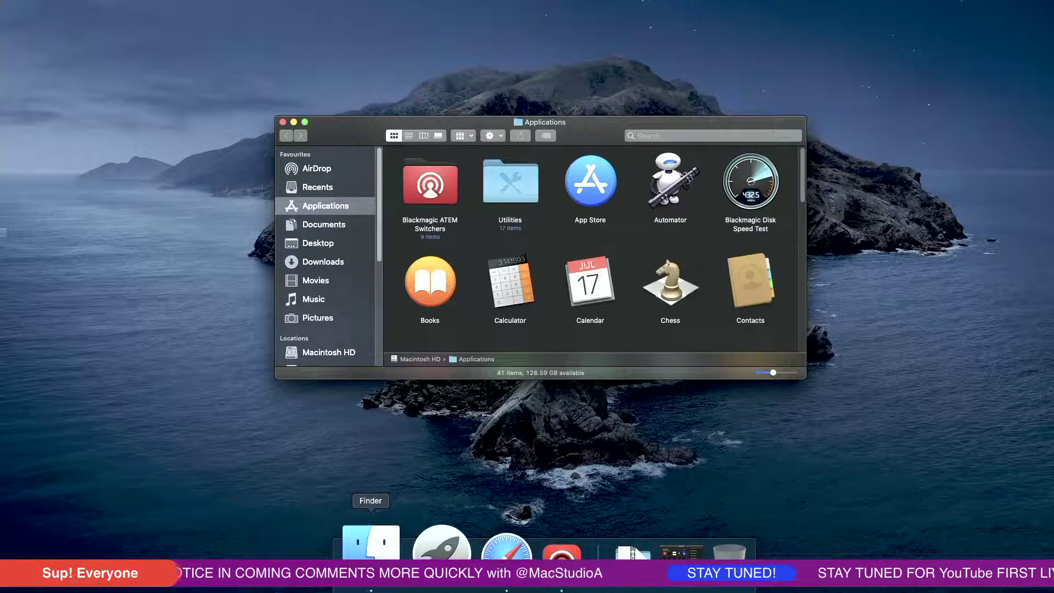
left_click(332, 262)
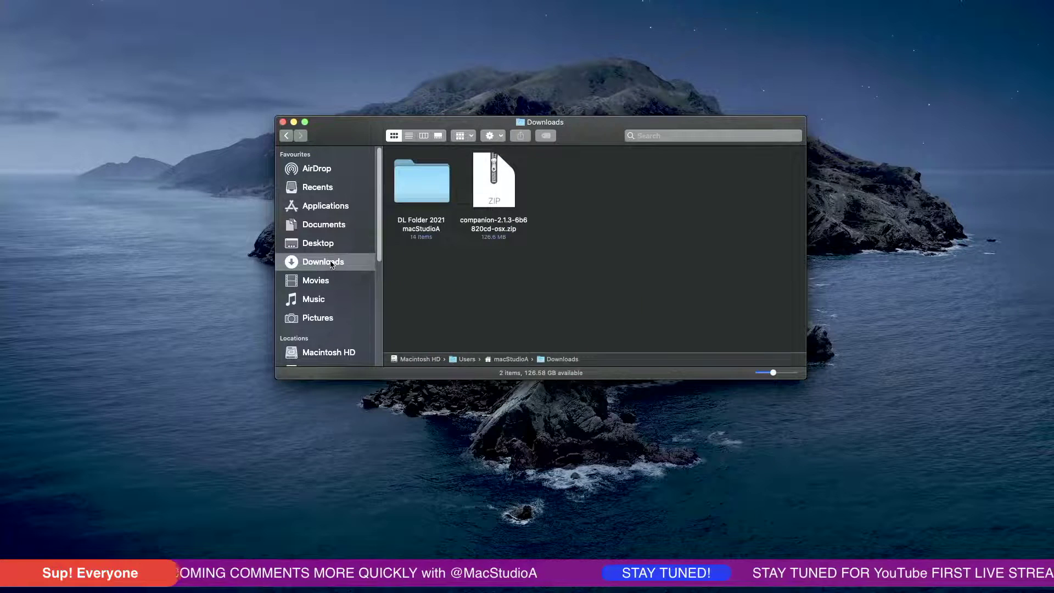
double_click(492, 193)
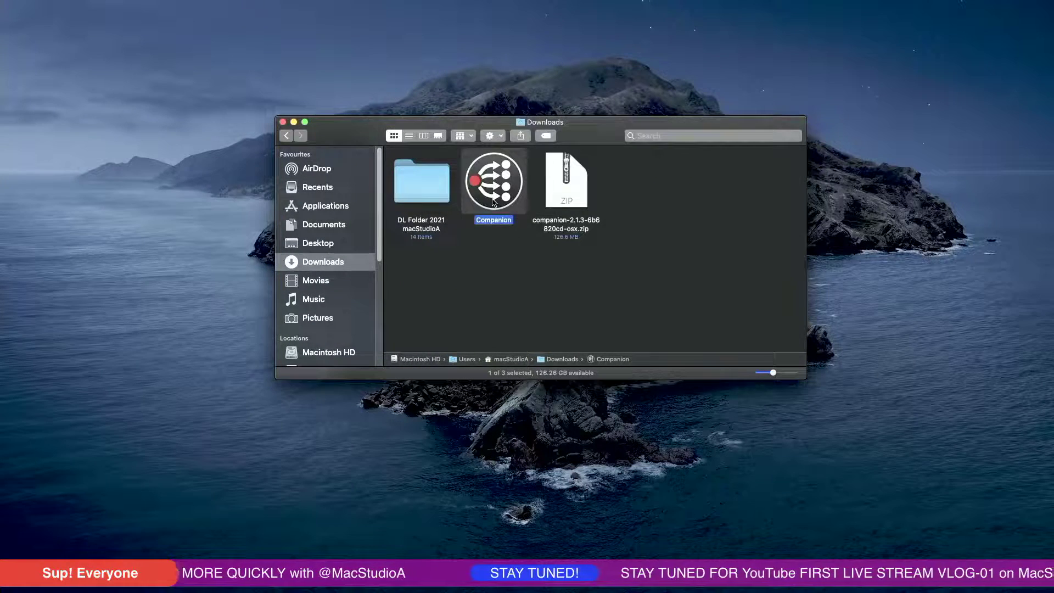
left_click_drag(500, 185, 354, 209)
left_click(344, 209)
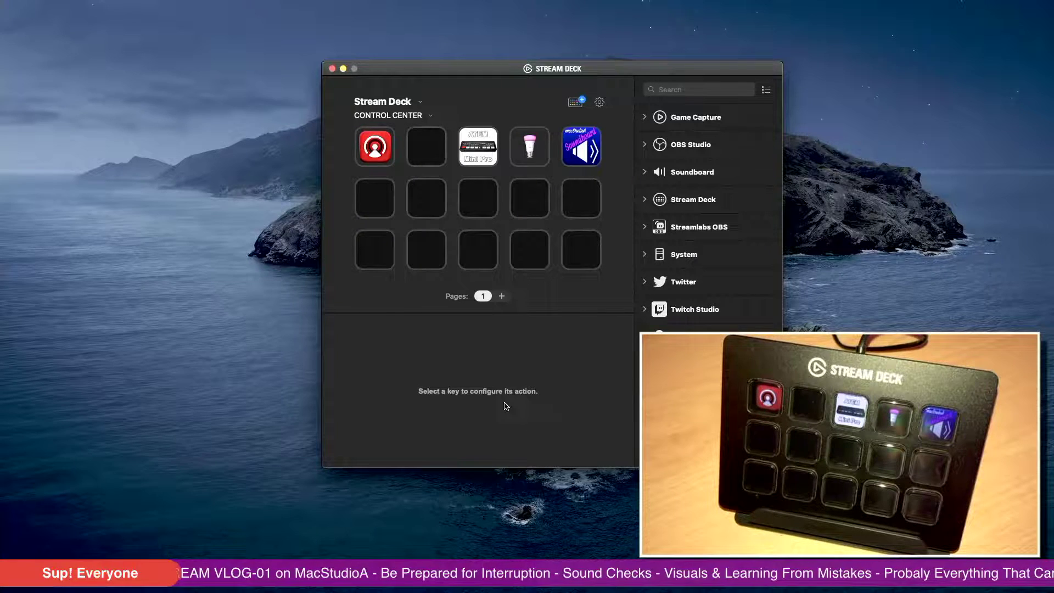
- Search the Stream Deck Store plugins for 'comp', view Companion button, then close the store
left_click(576, 102)
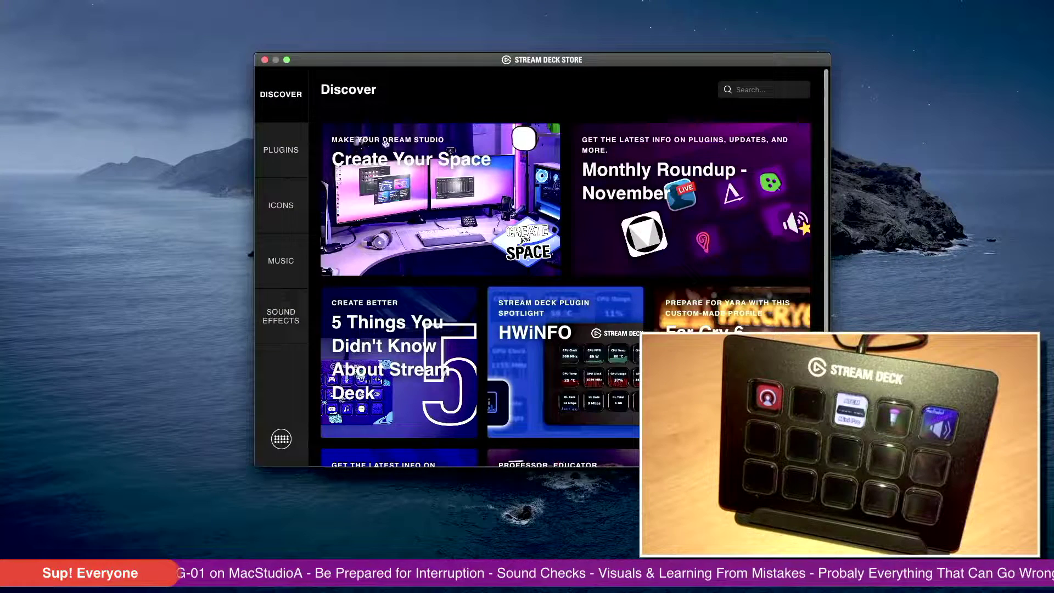
left_click(295, 154)
type("comp")
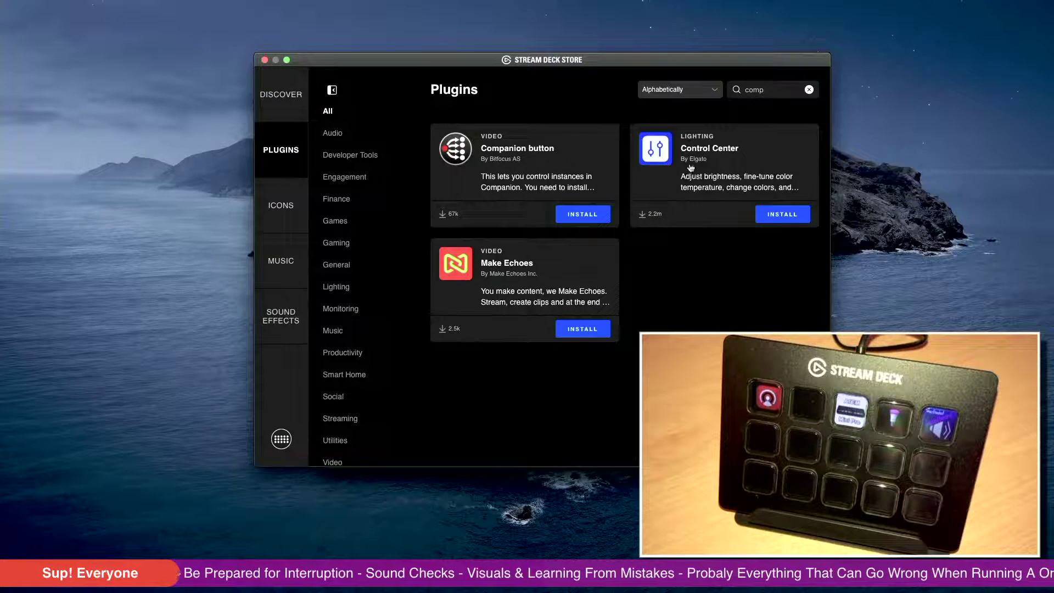
left_click(499, 150)
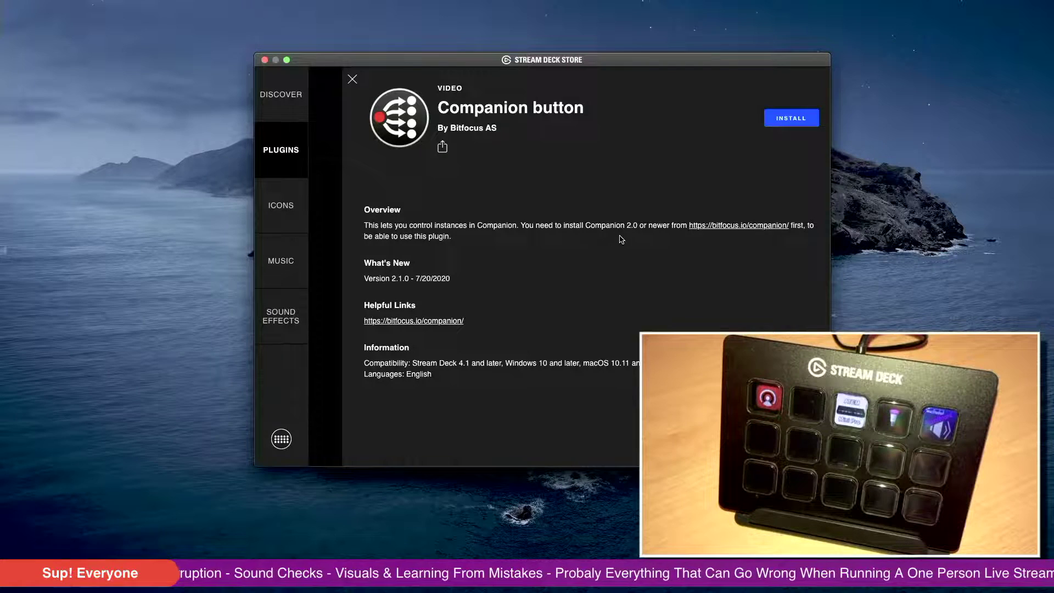
left_click(352, 80)
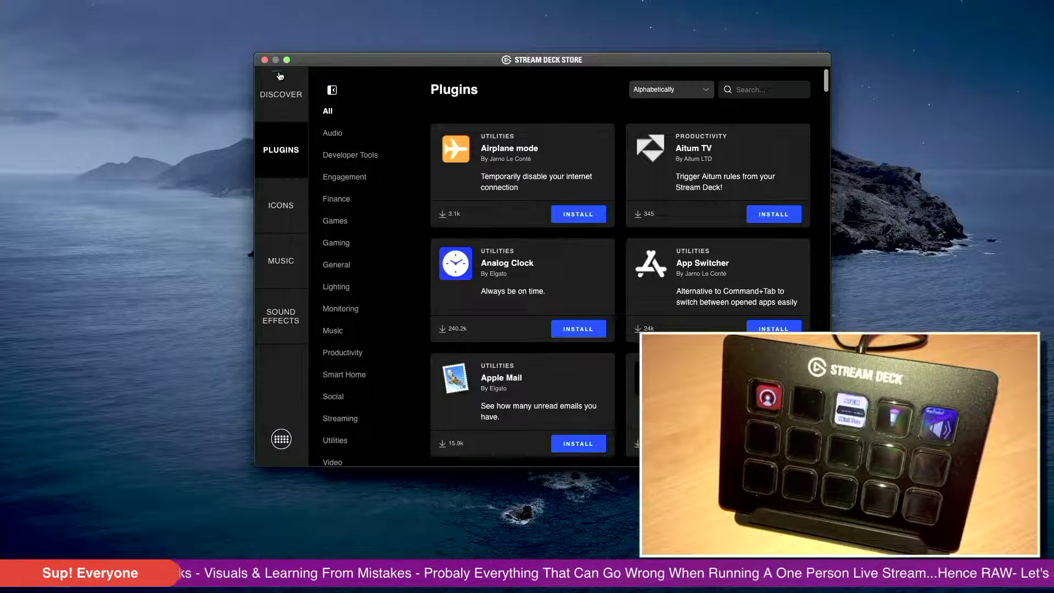
left_click(264, 60)
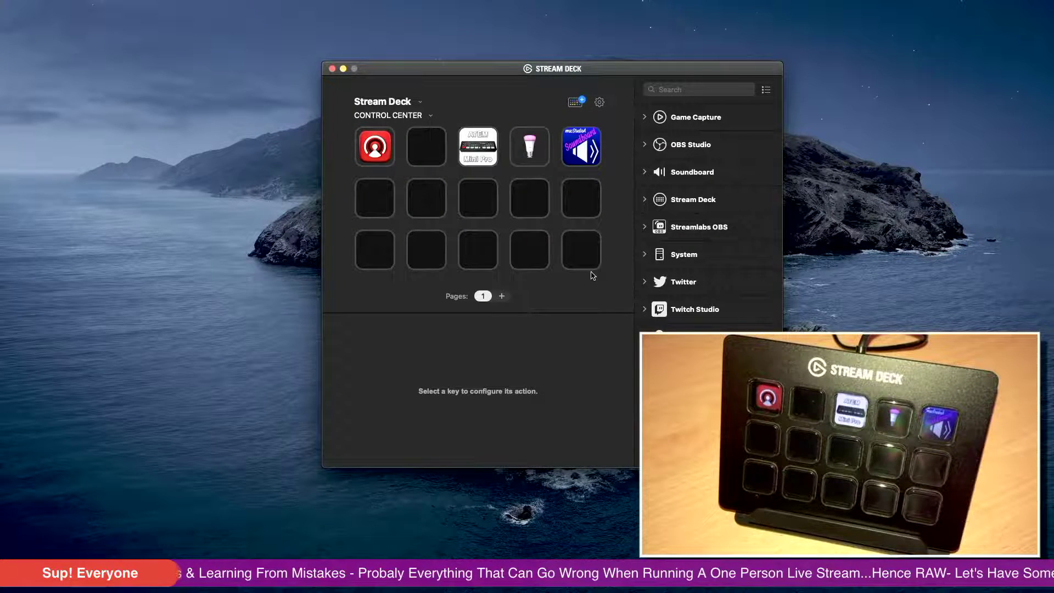
- Give the second top-row key a System Open action that launches Companion
left_click(431, 152)
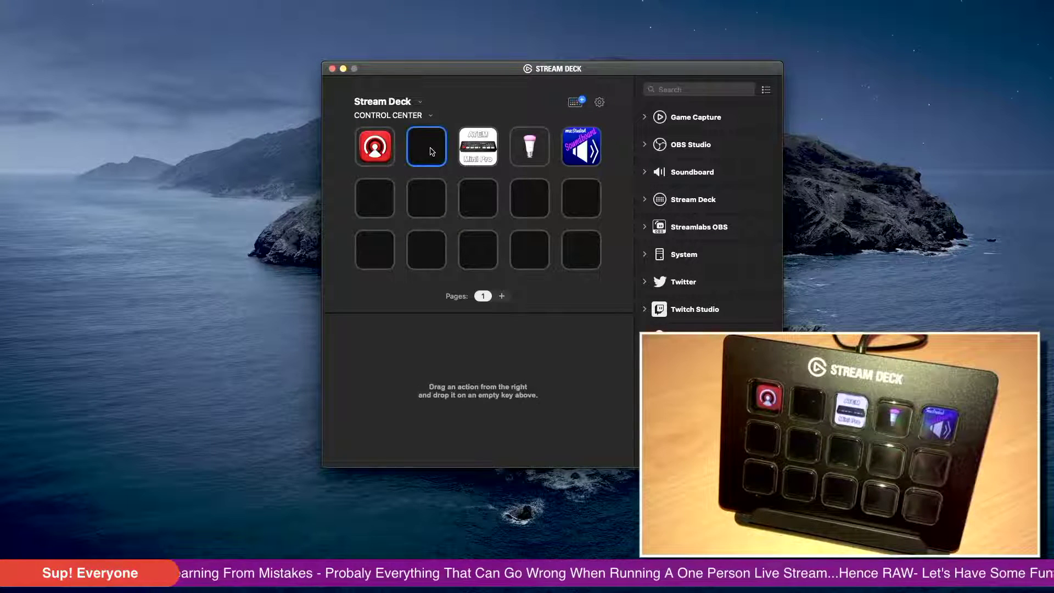
left_click(645, 255)
scroll(669, 277, "down", 1)
left_click_drag(680, 329, 426, 147)
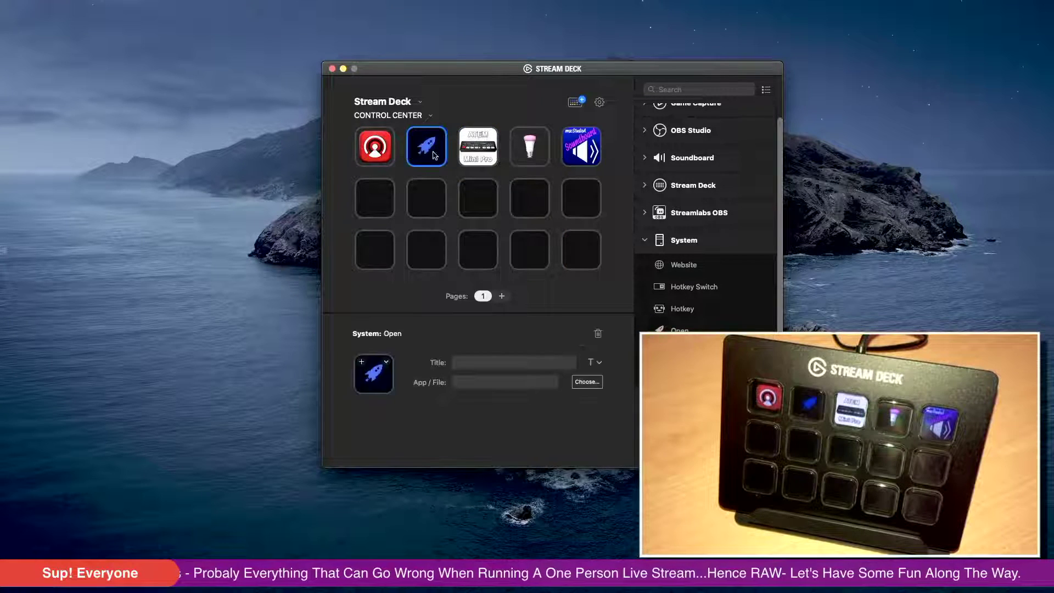
left_click(595, 385)
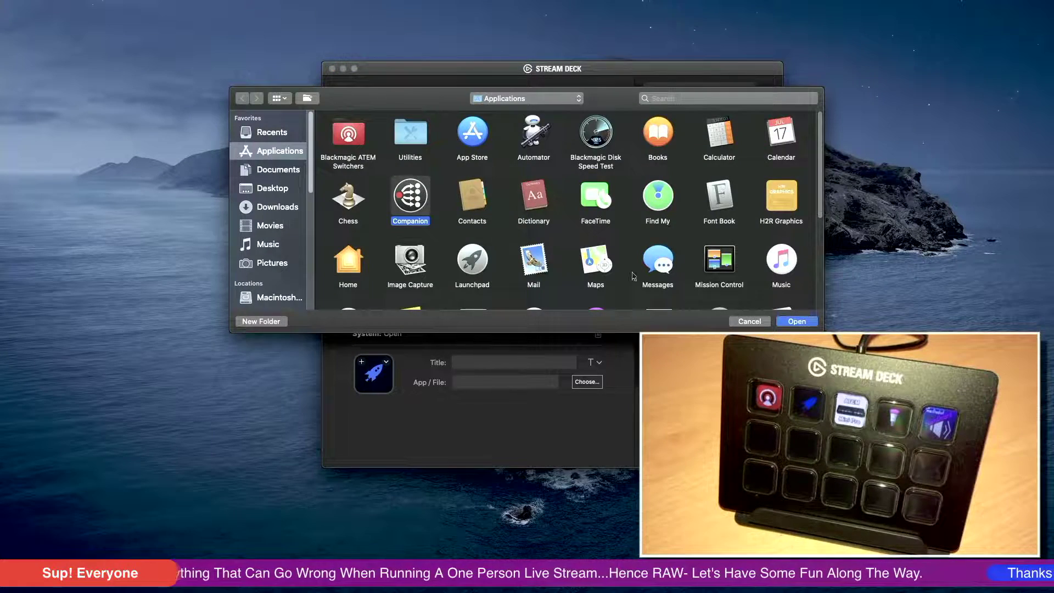
left_click(792, 322)
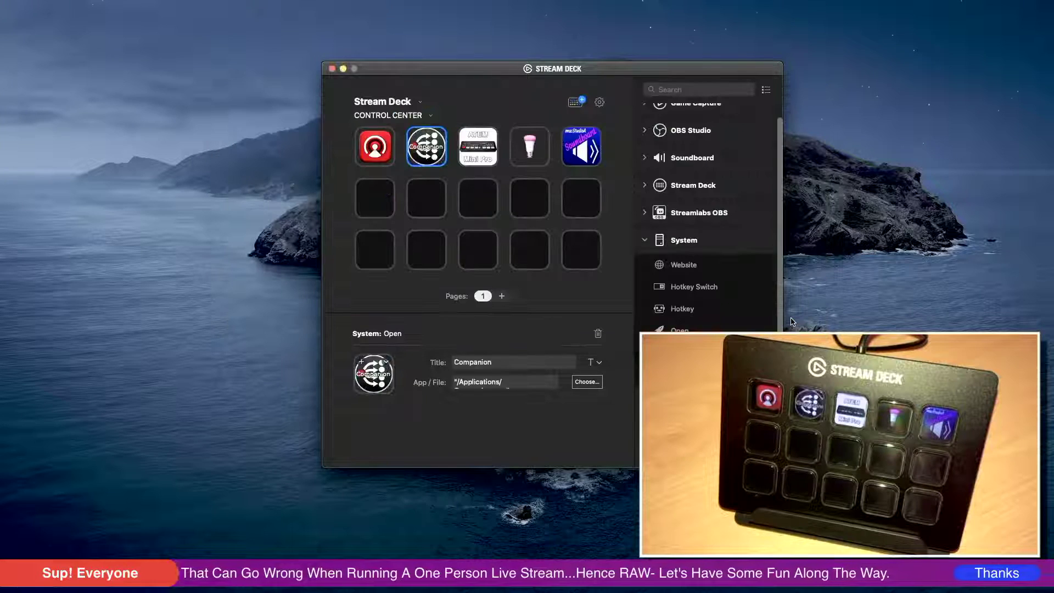
- Hide the title on the Companion key so only its icon shows, then deselect it
left_click(598, 363)
left_click(531, 396)
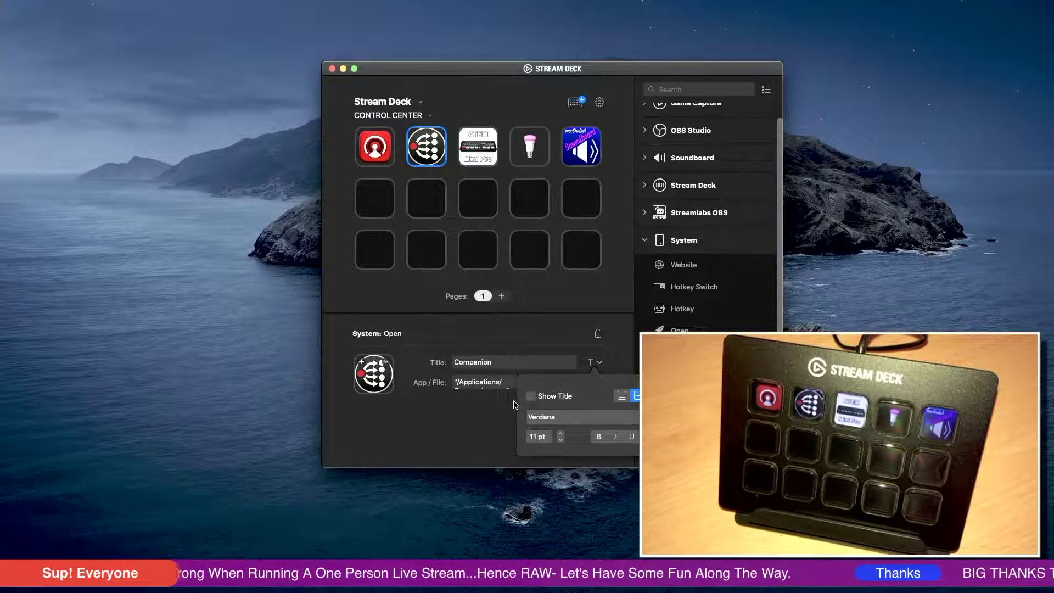
left_click(498, 413)
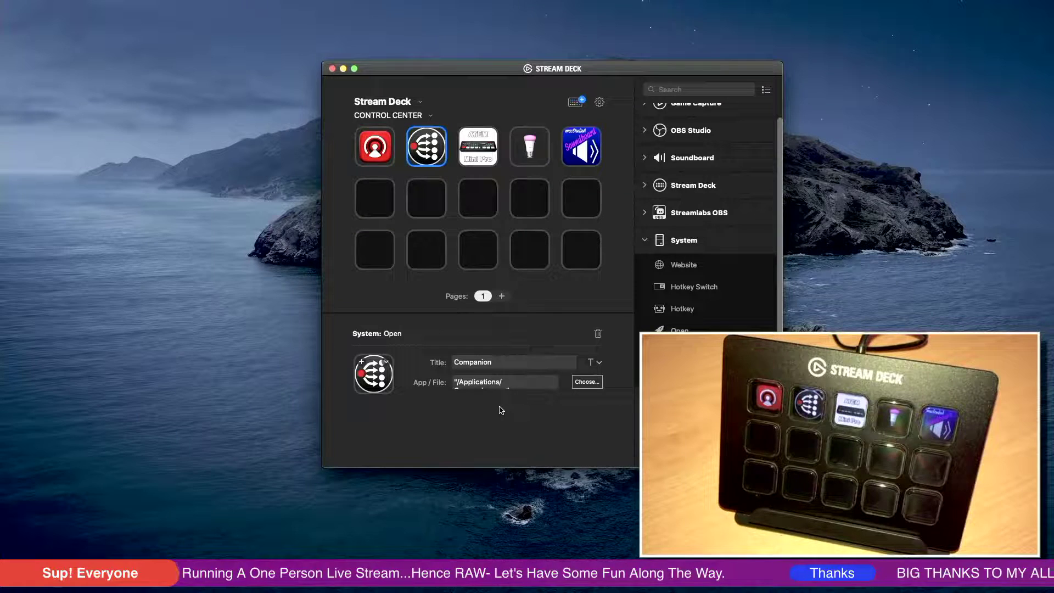
left_click(551, 296)
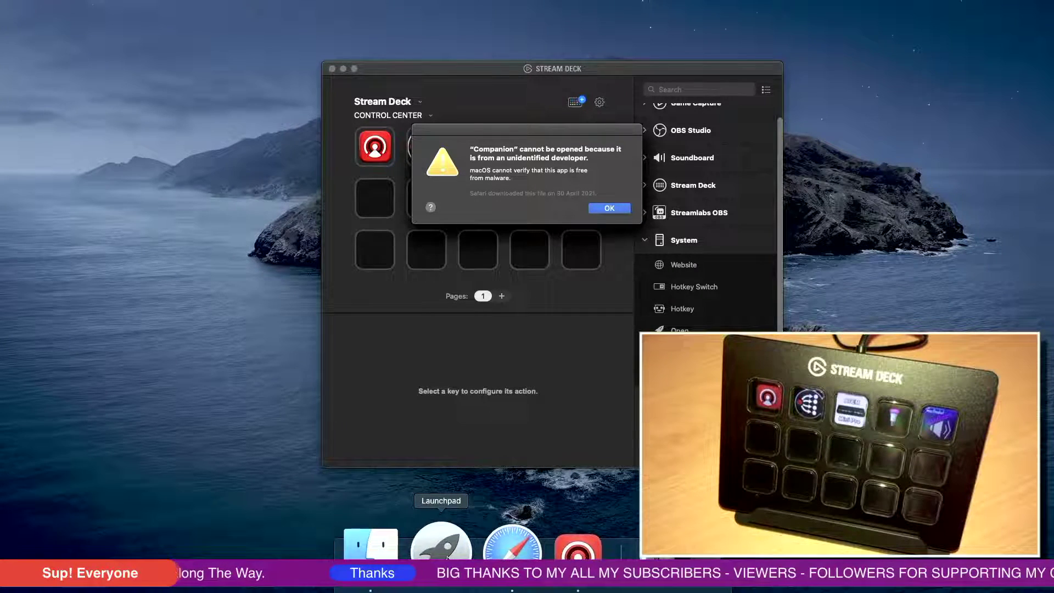
- Go to System Preferences' Security & Privacy General settings and dismiss the Companion warning
left_click(446, 551)
left_click(191, 459)
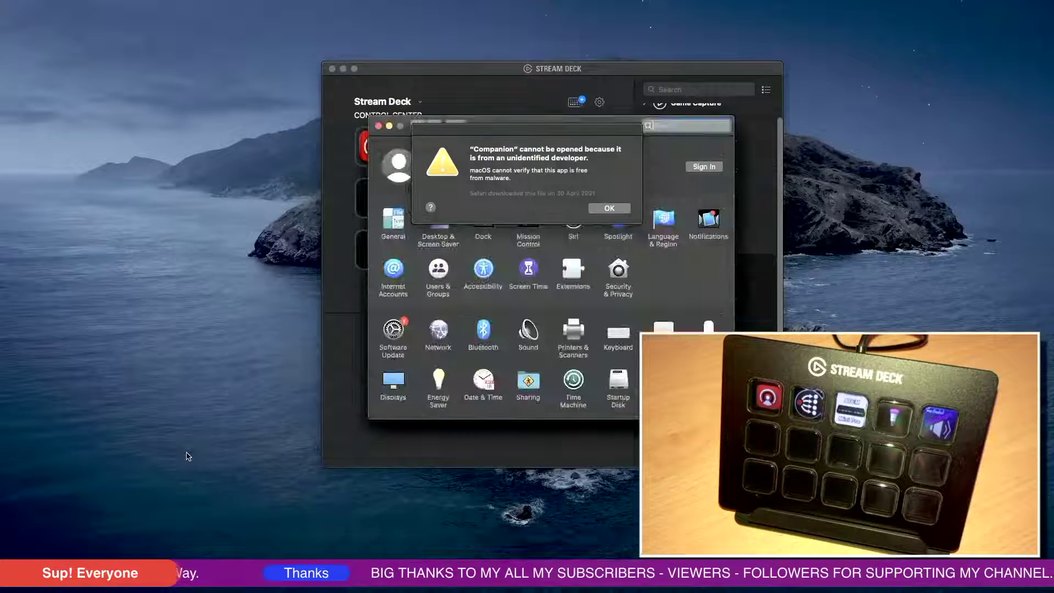
left_click(618, 276)
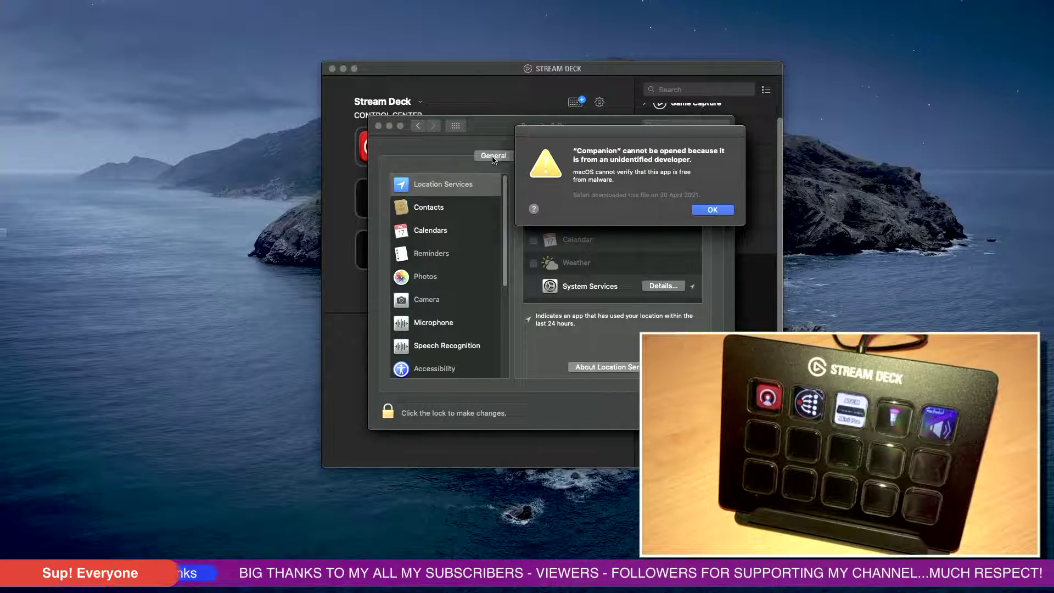
left_click(493, 156)
left_click(718, 212)
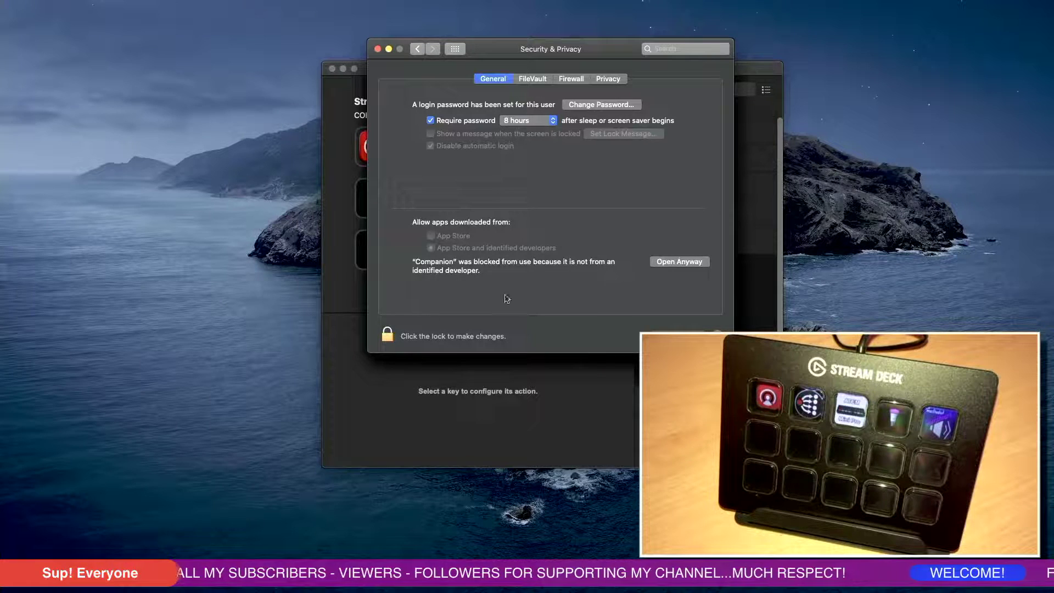
- Unlock the settings with the account password, allow Companion with Open Anyway, and close the window
left_click(661, 260)
left_click(387, 335)
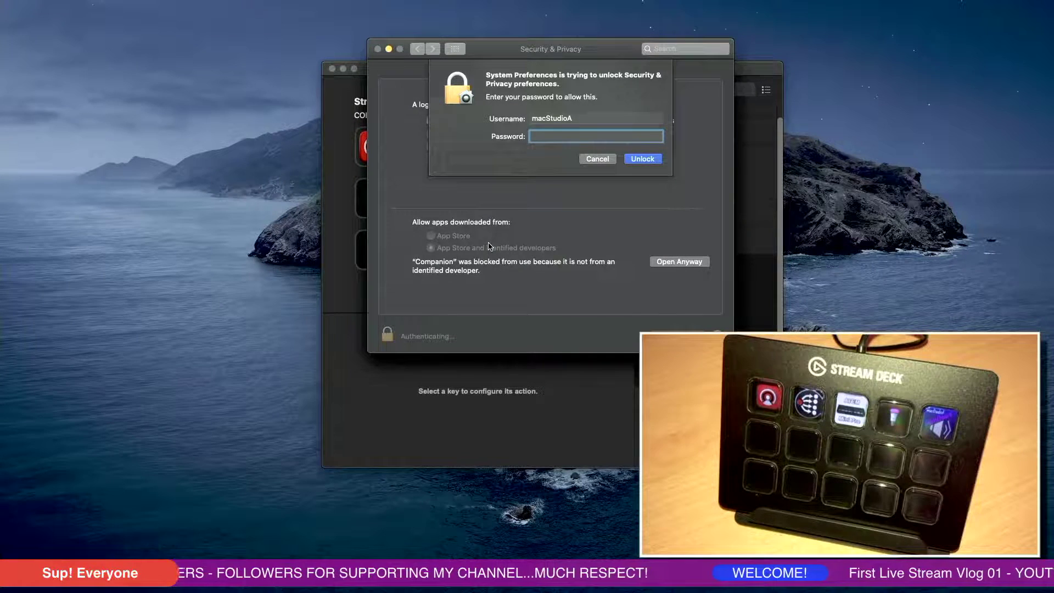
type("••••••••••••••••")
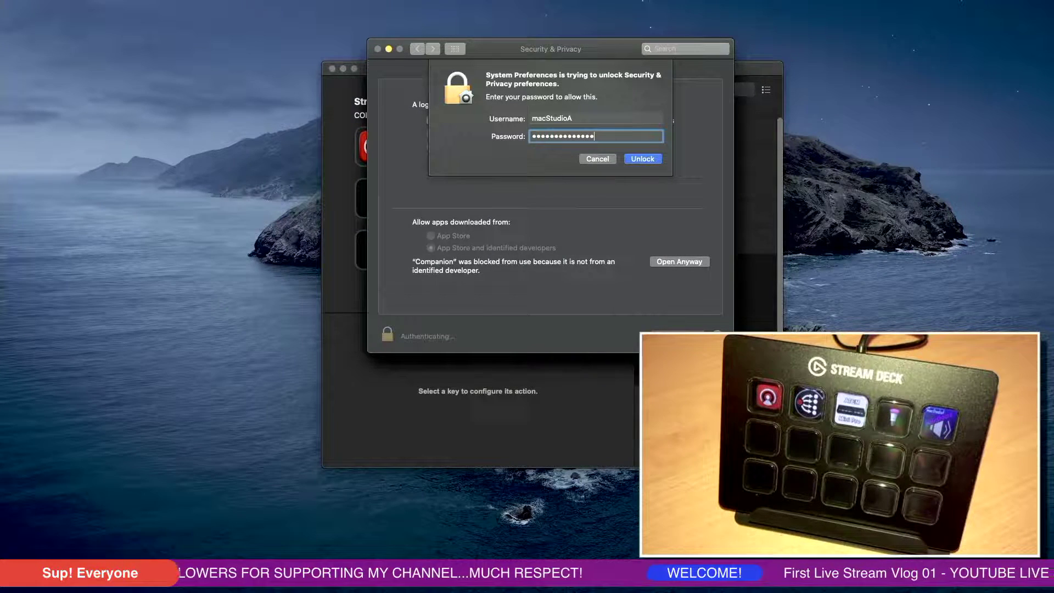
key("Return")
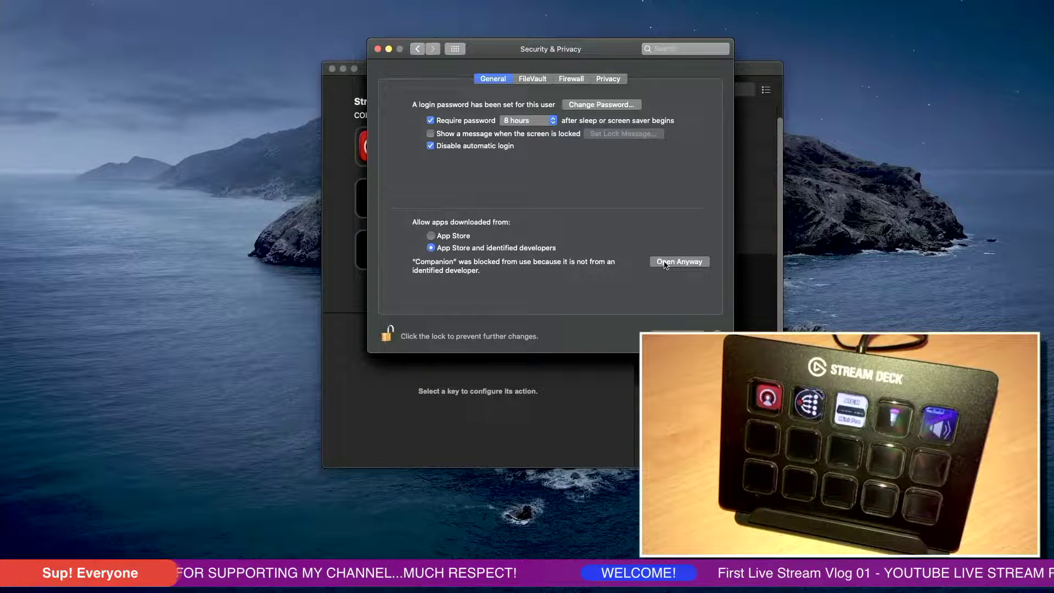
left_click(664, 262)
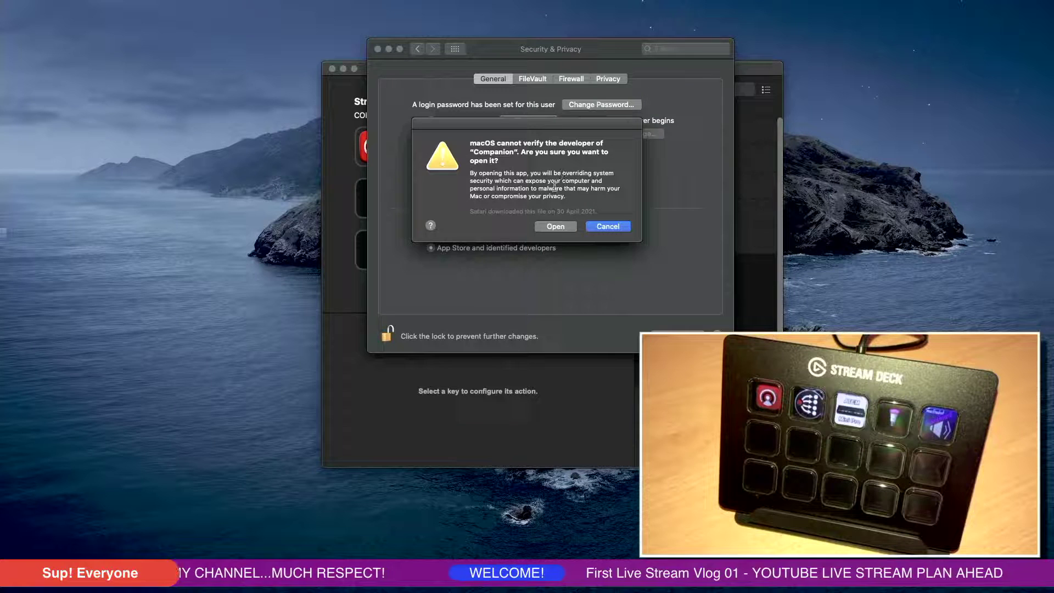
left_click(559, 227)
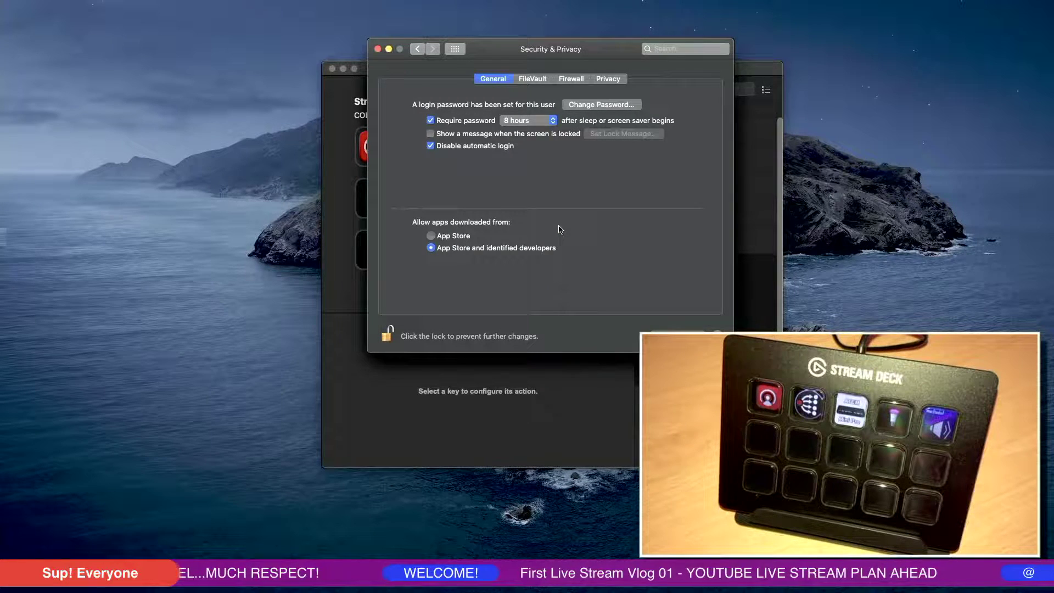
left_click(378, 49)
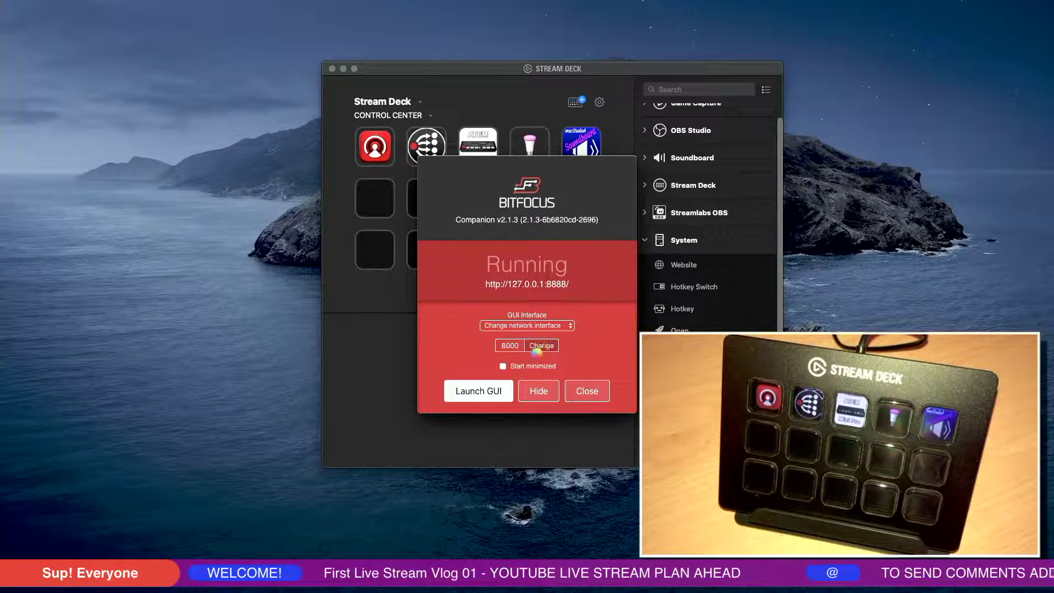
- Open the Companion admin page and place the Stream Deck window full height on the left
left_click(491, 391)
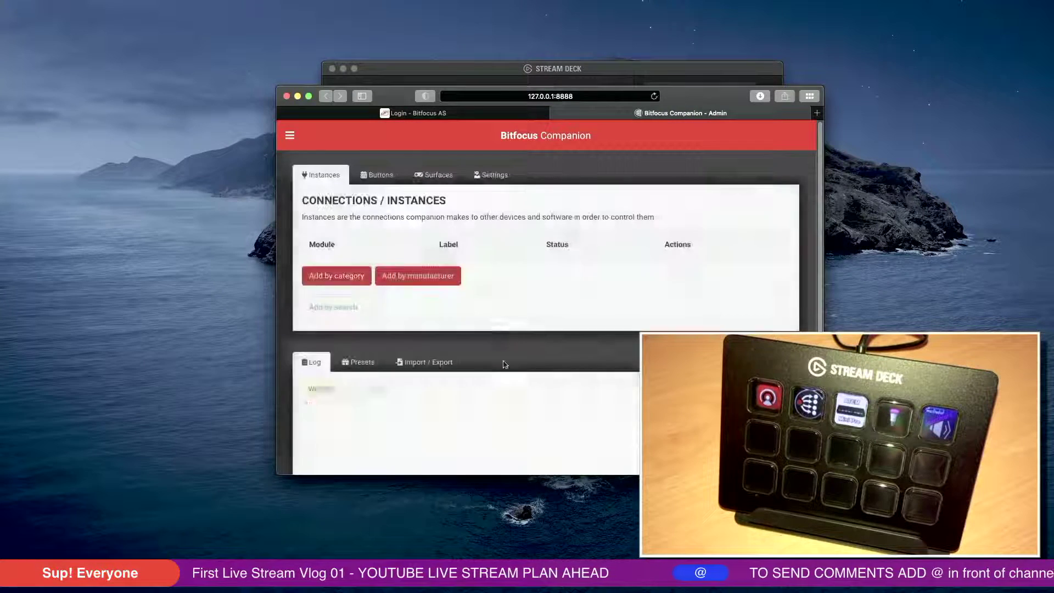
left_click_drag(675, 95, 857, 45)
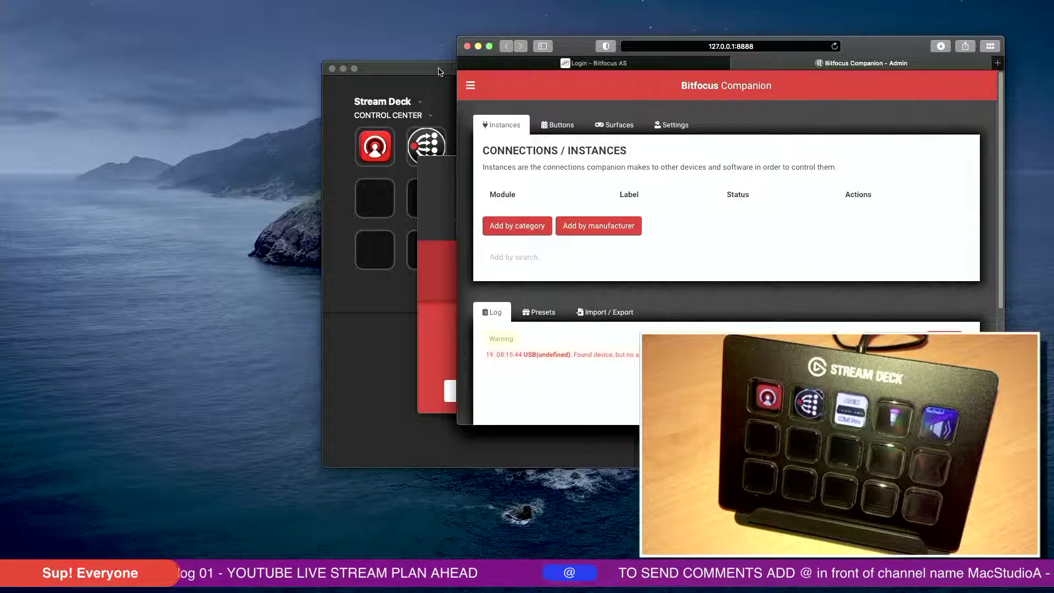
left_click_drag(437, 64, 141, 0)
left_click_drag(34, 154, 0, 154)
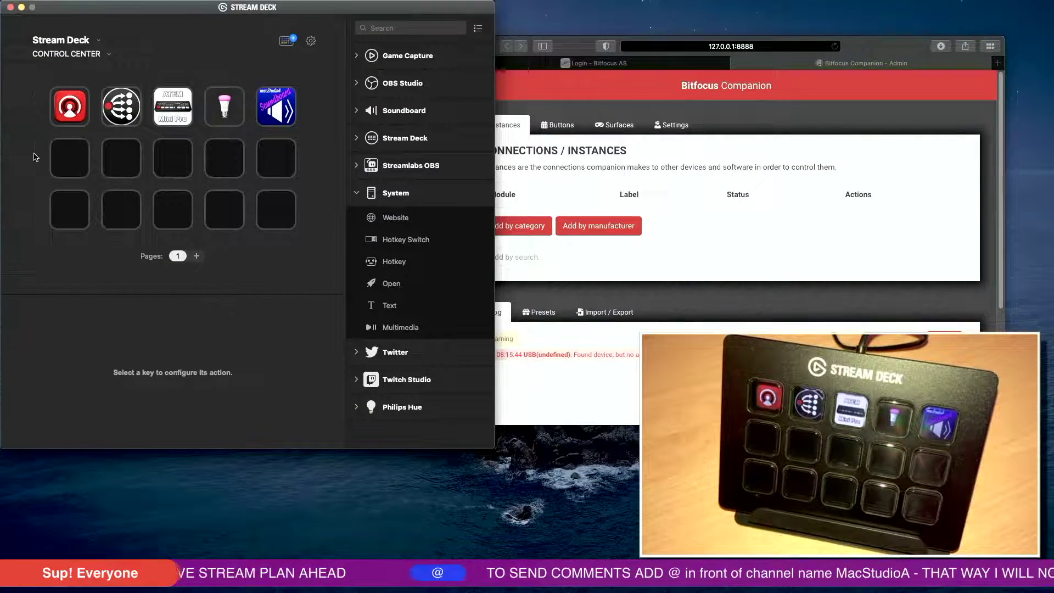
left_click_drag(159, 449, 159, 592)
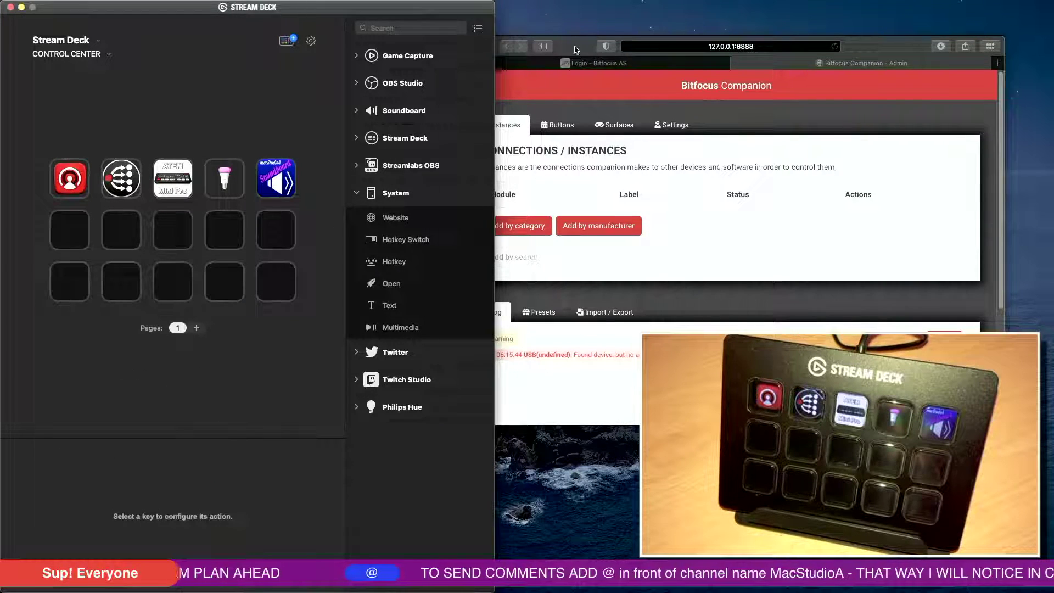
- Expand the Companion browser window over the right side, then collapse Stream Deck's System actions
left_click_drag(576, 51, 440, 69)
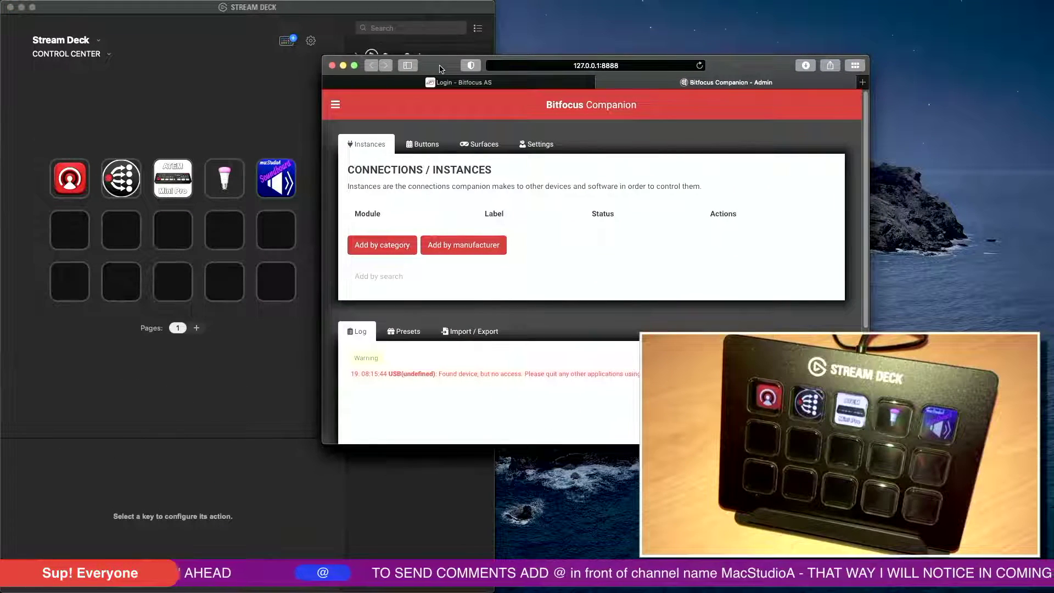
double_click(870, 127)
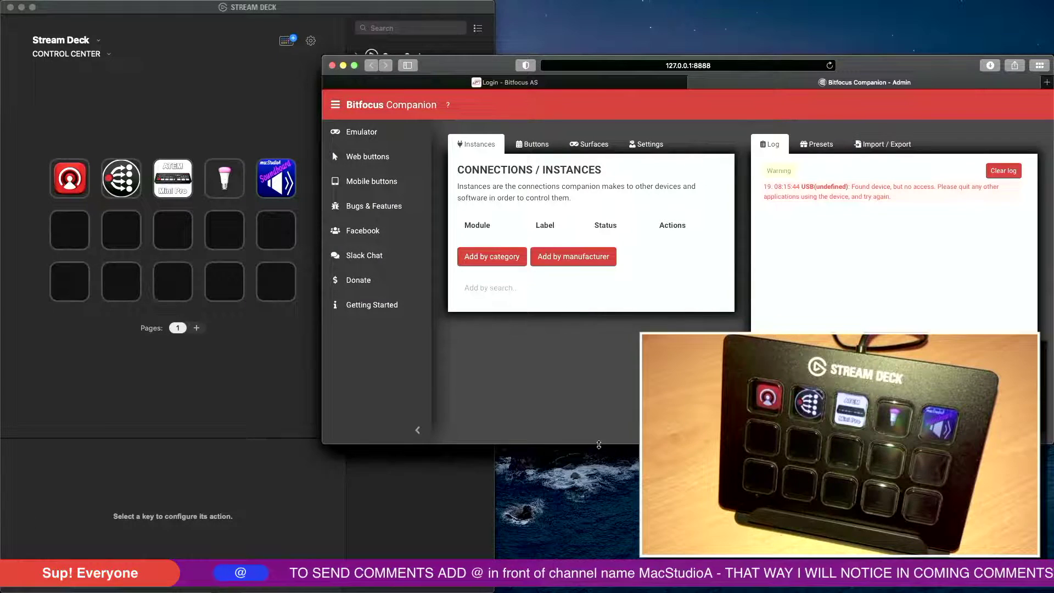
double_click(599, 445)
double_click(502, 56)
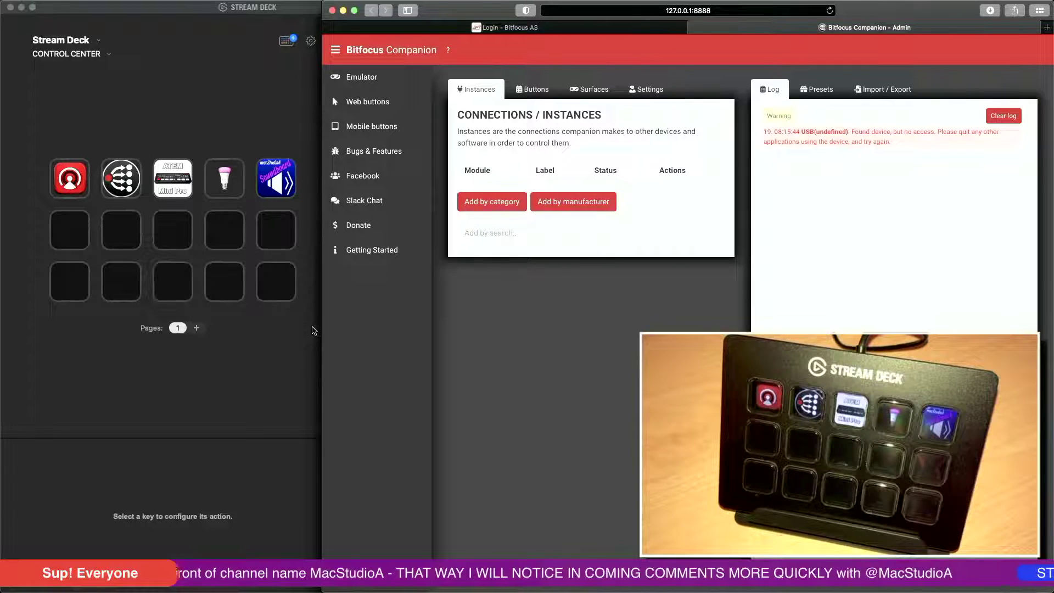
left_click(315, 330)
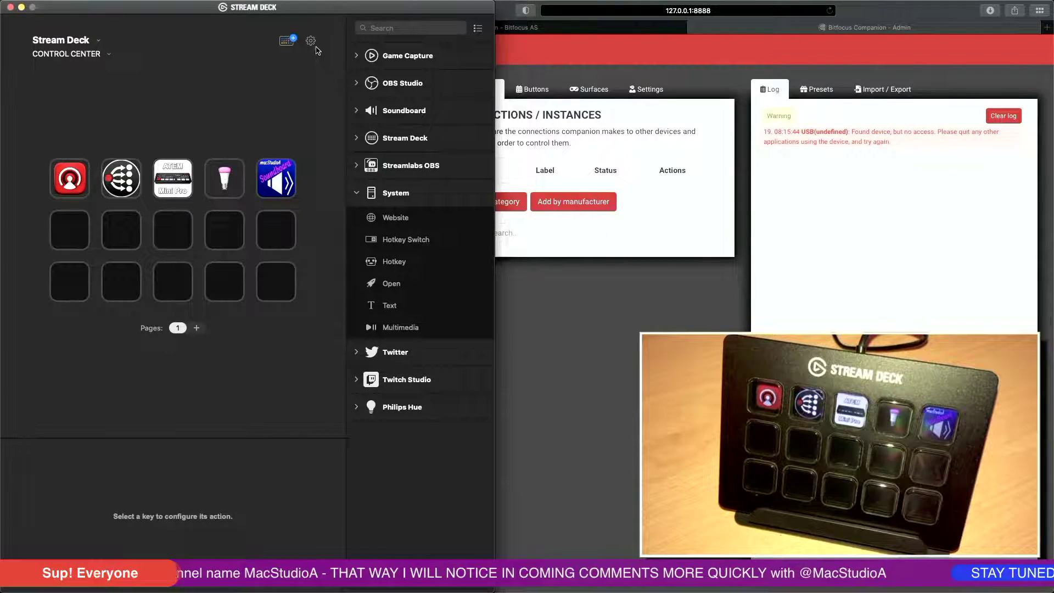
left_click(357, 195)
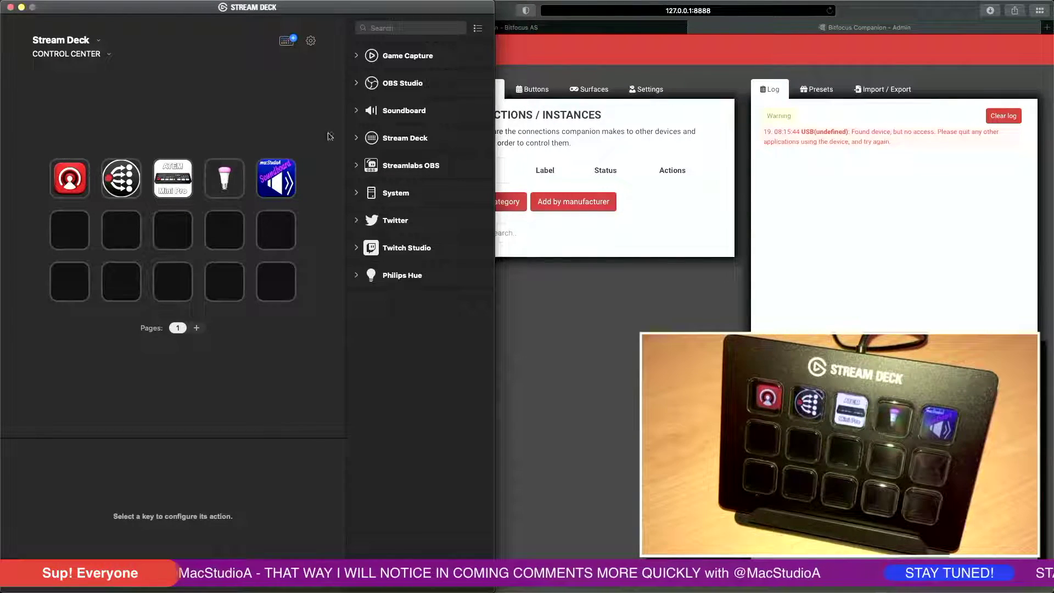
- Find the Companion button plugin by searching 'comp' in the Stream Deck Store and install it
left_click(285, 39)
left_click(290, 155)
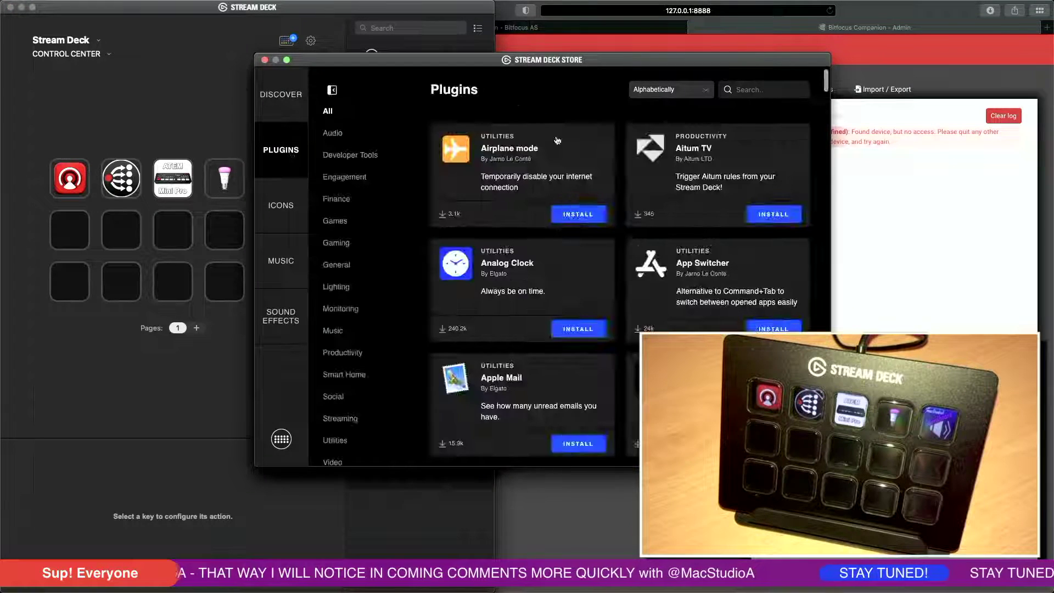
left_click(747, 89)
type("comp")
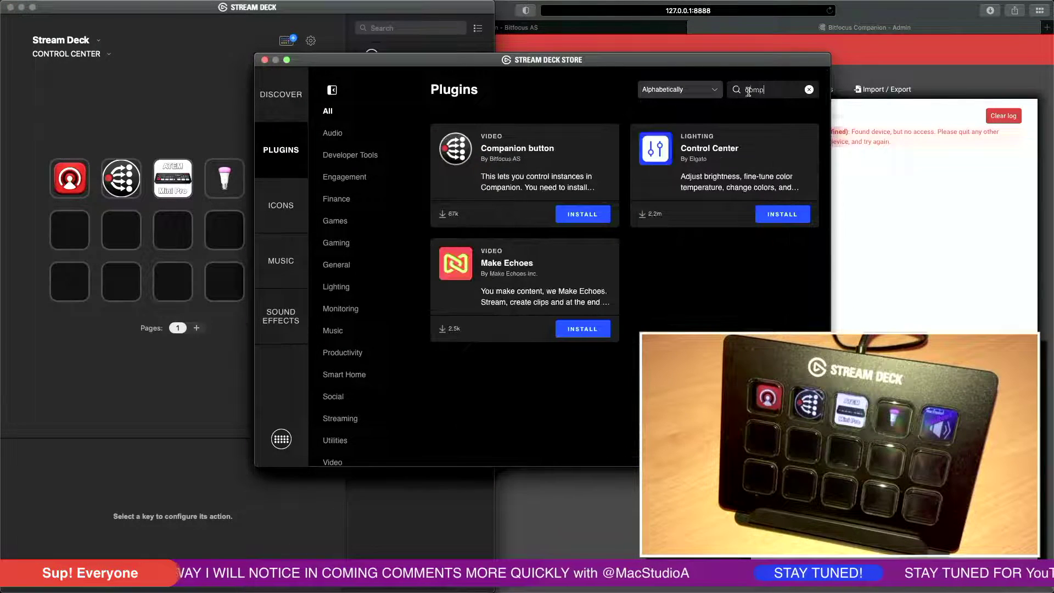
left_click(585, 214)
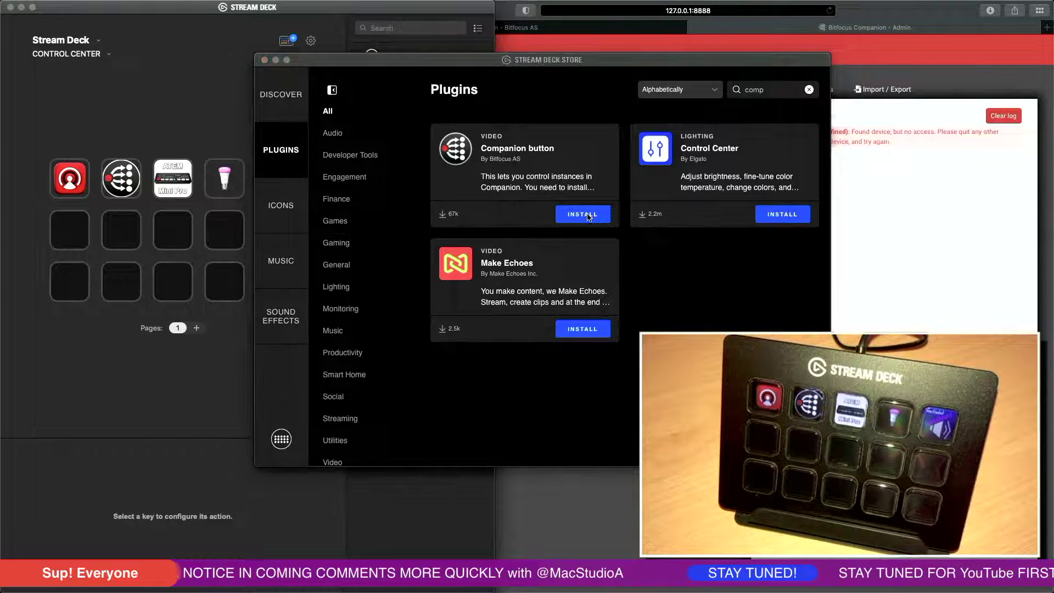
left_click(602, 305)
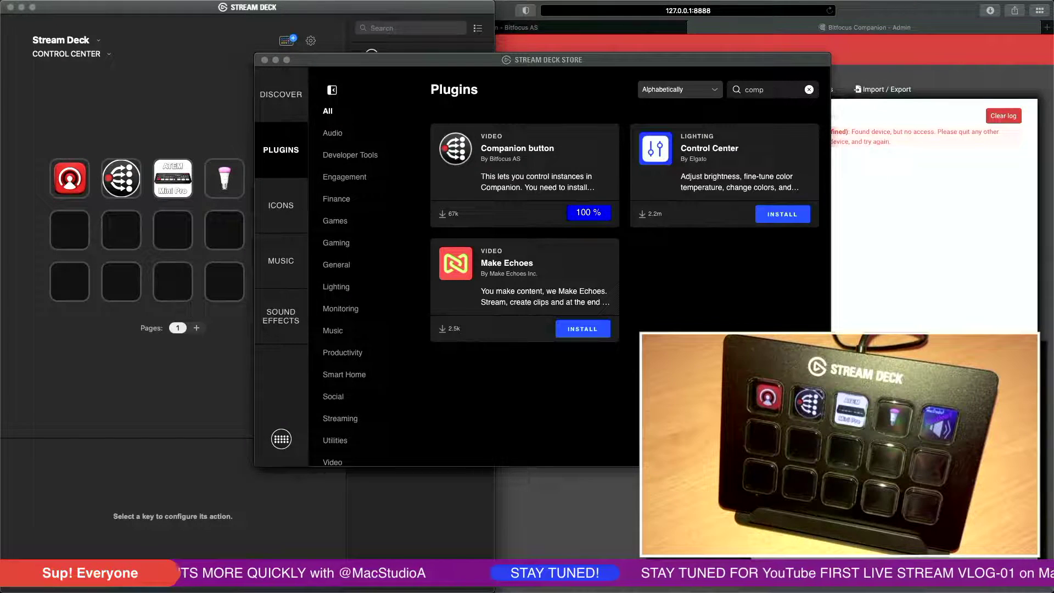
- Accept the plugin's preconfigured profiles and close the Stream Deck Store
left_click_drag(985, 100, 774, 243)
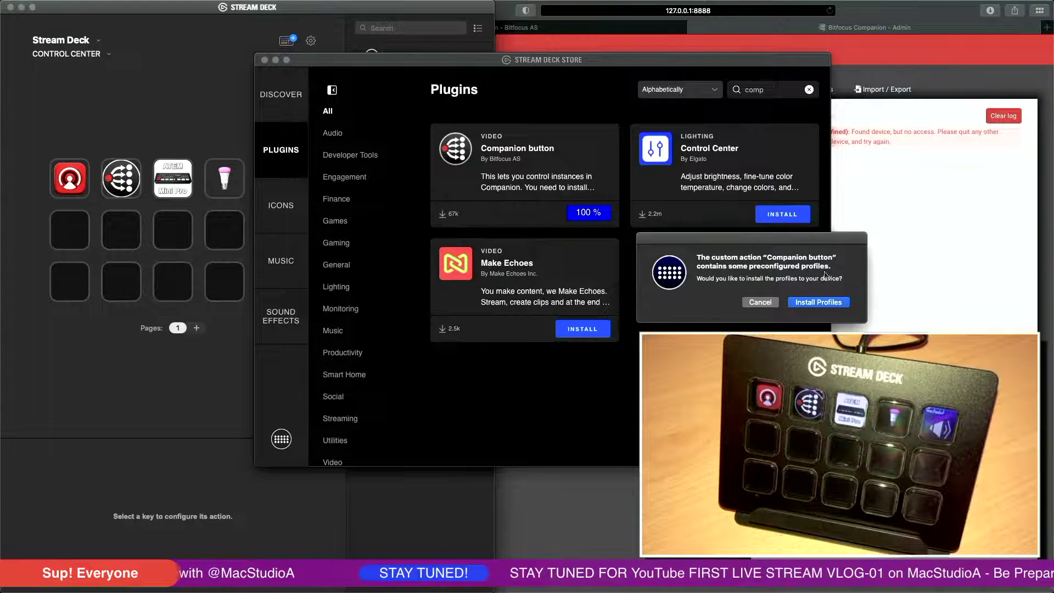
left_click(813, 303)
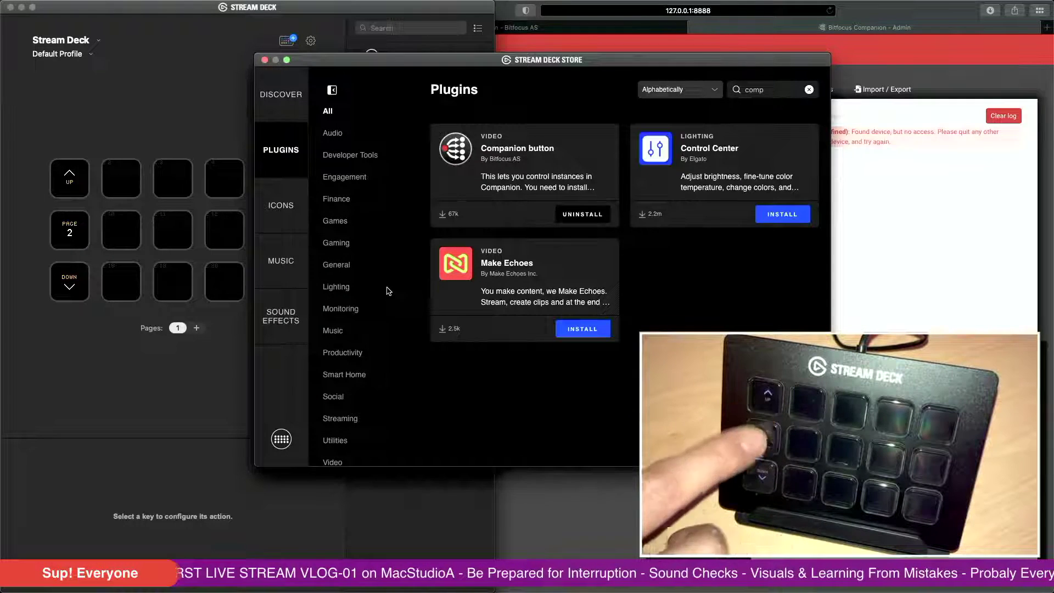
left_click(264, 62)
left_click(868, 11)
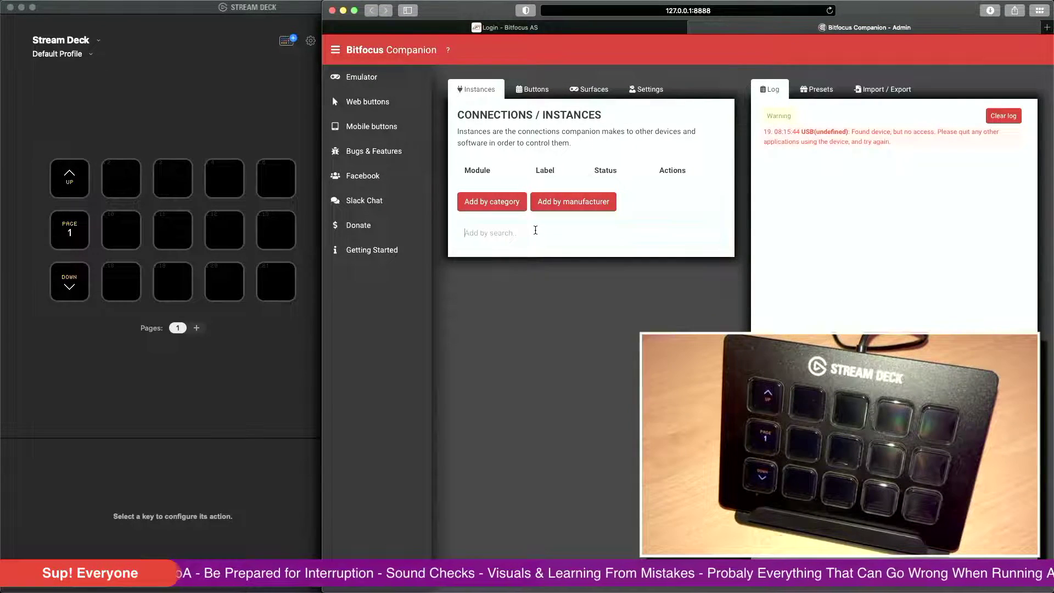
- Search 'Black' and add a Blackmagic Design ATEM connection
type("Black")
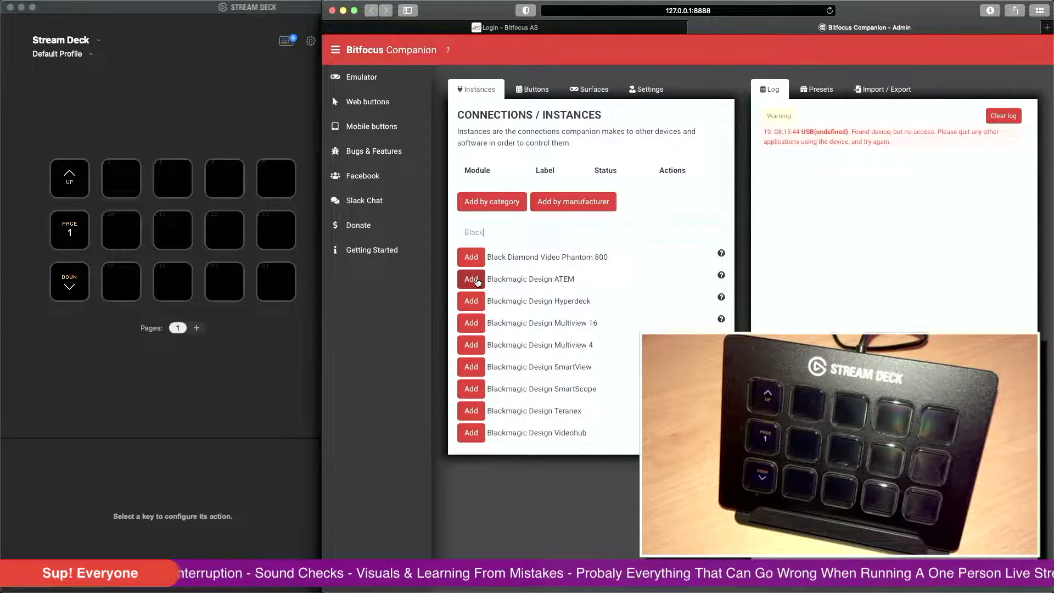
left_click(475, 278)
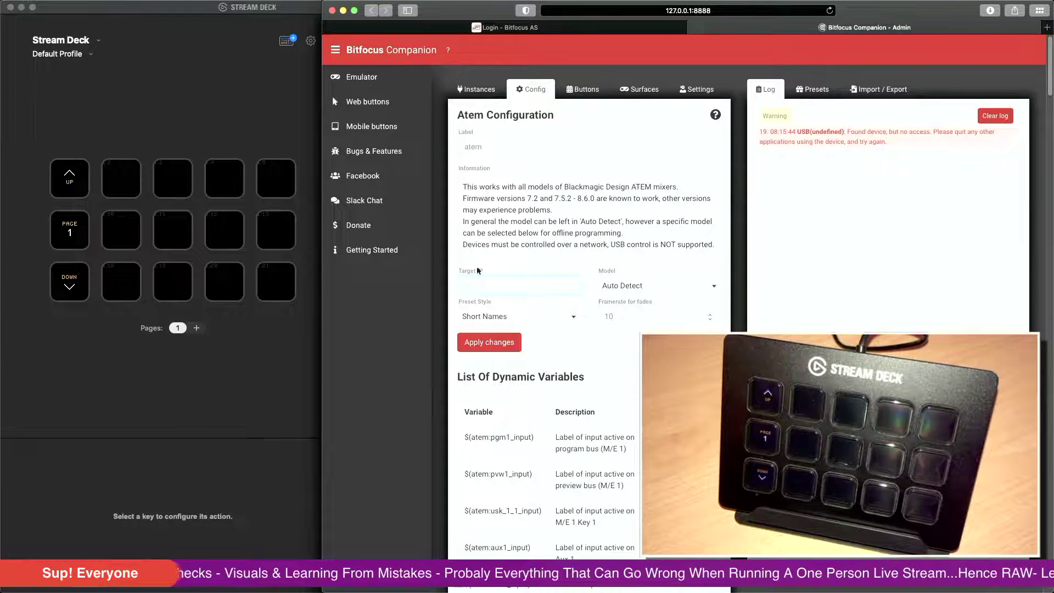
- In ATEM Software Control's ATEM Setup, locate and copy the switcher IP 192.168.16.88
left_click(494, 552)
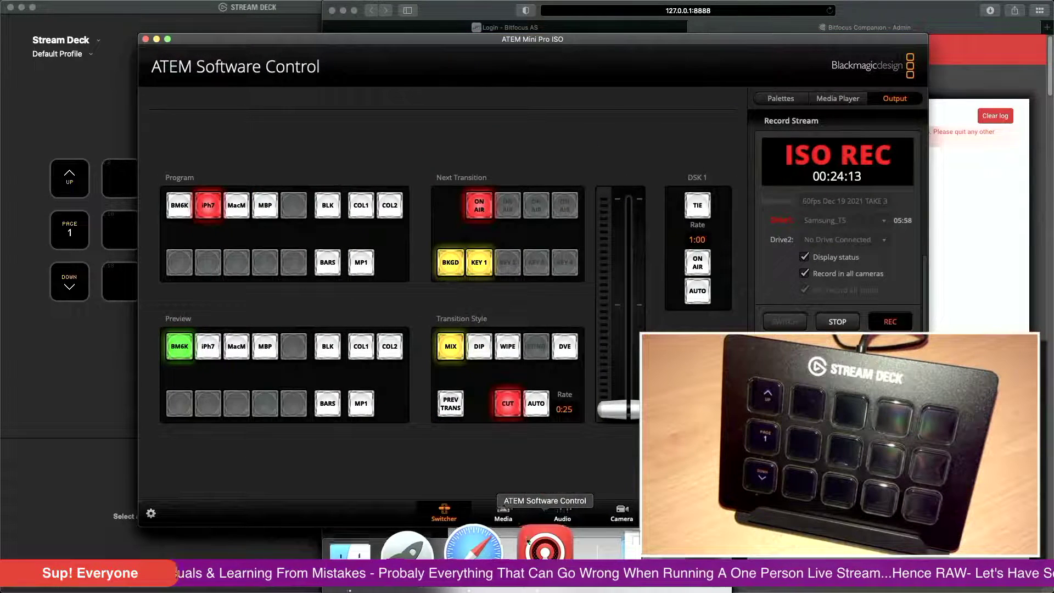
left_click(73, 6)
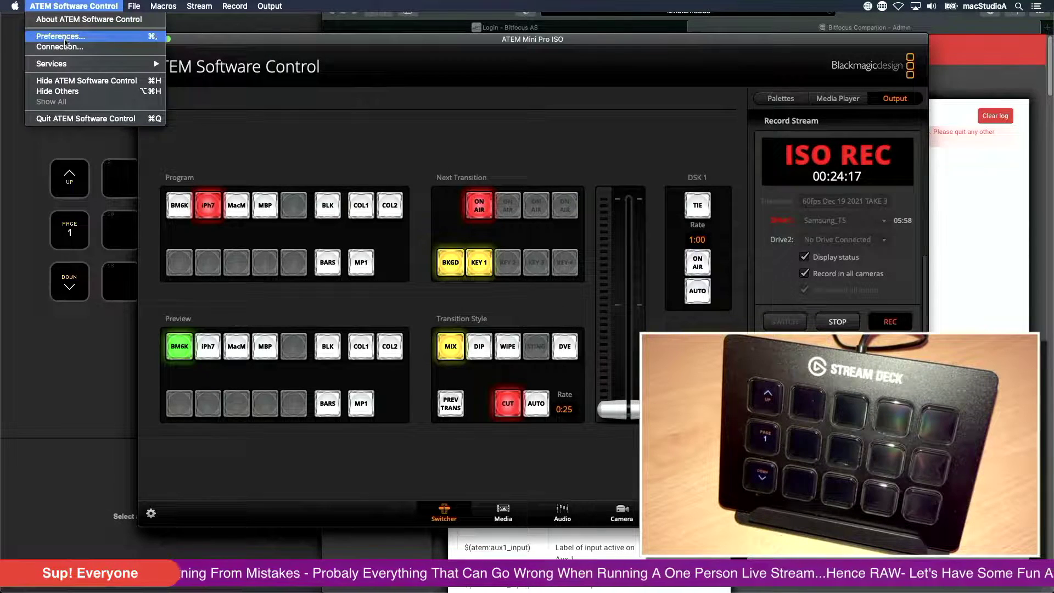
left_click(61, 46)
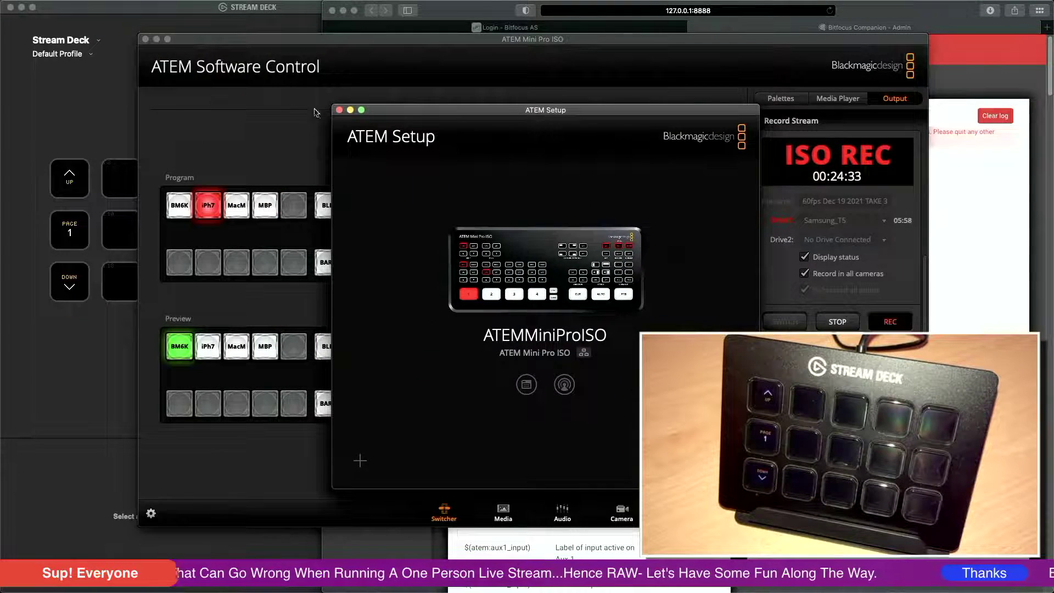
left_click(343, 110)
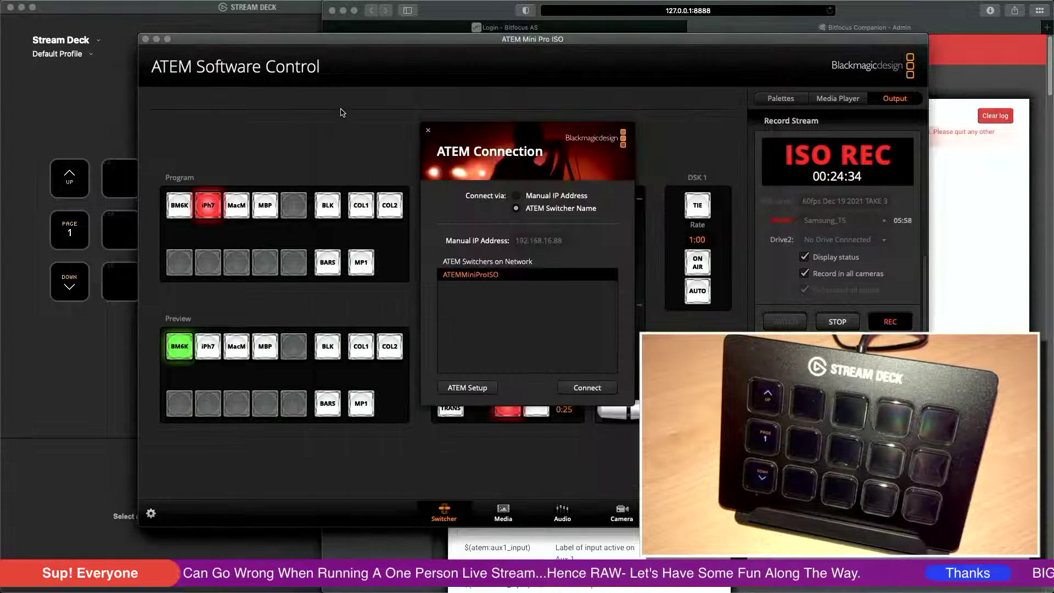
left_click(466, 387)
left_click(526, 384)
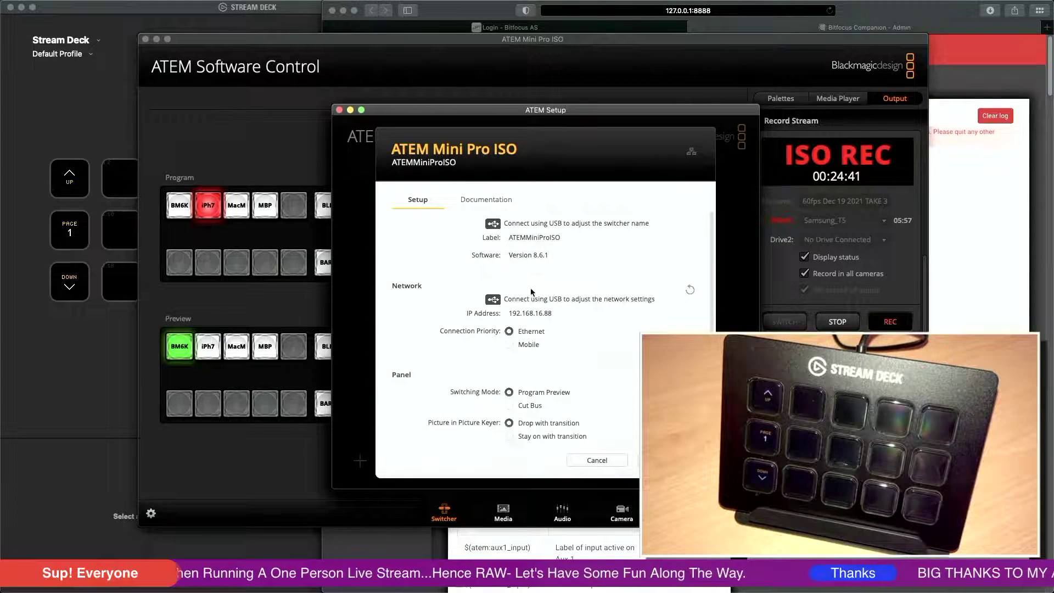
left_click_drag(552, 314, 521, 322)
key("super+c")
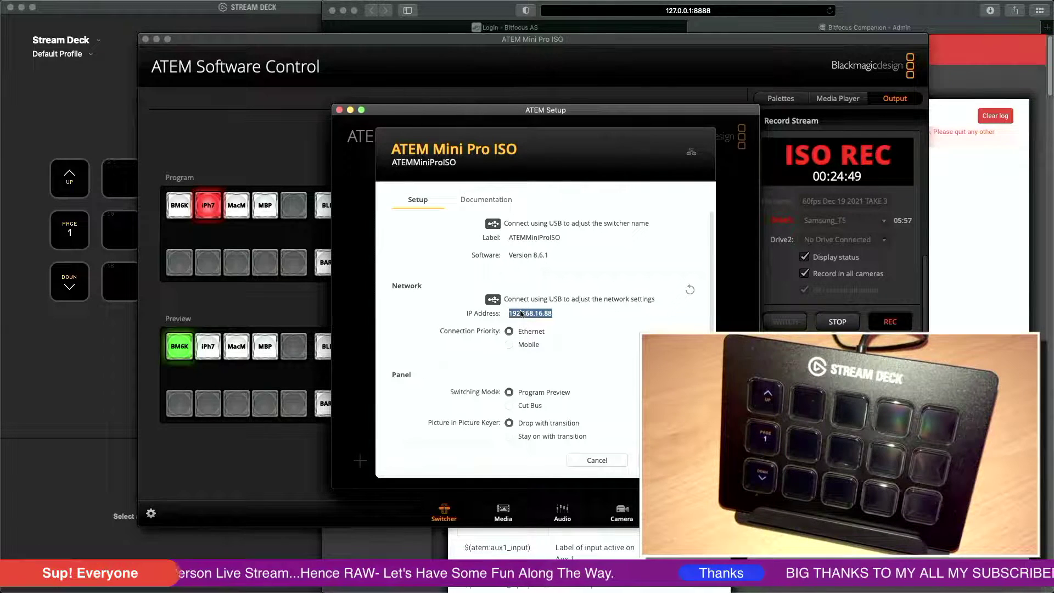
- Paste 192.168.16.88 into the Companion ATEM connection's Target IP field
left_click(974, 186)
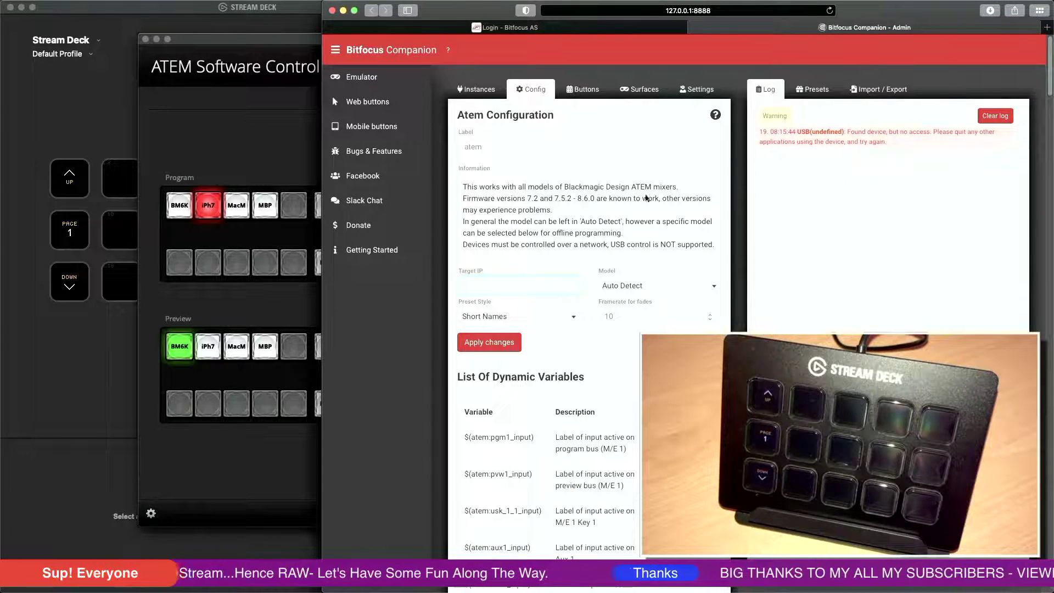
left_click(522, 287)
key("super+v")
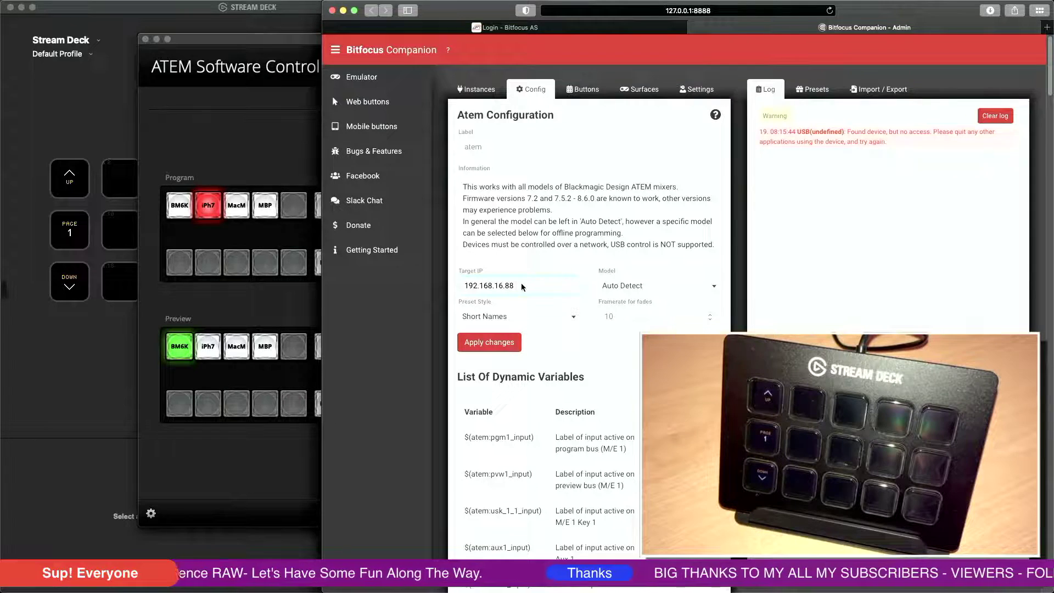
left_click(485, 148)
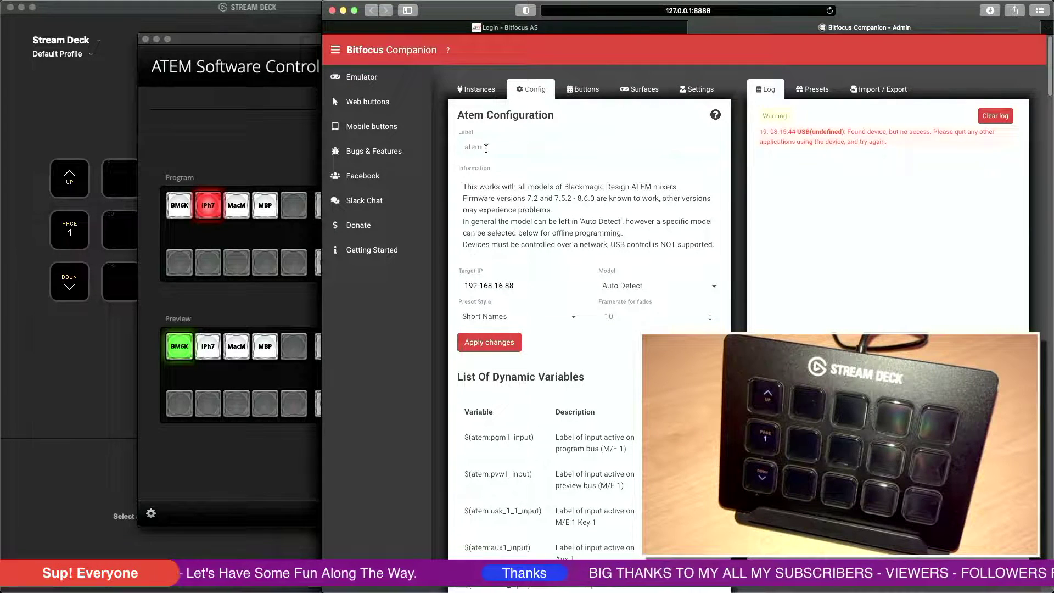
- Close the ATEM device settings, ATEM Setup and connection windows without changes
left_click(300, 144)
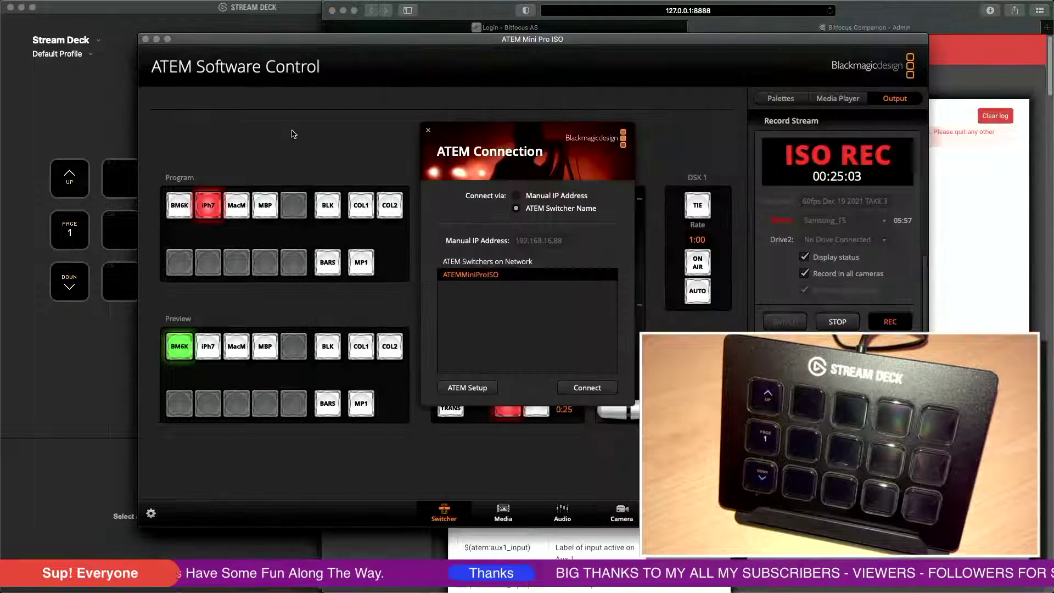
left_click(469, 387)
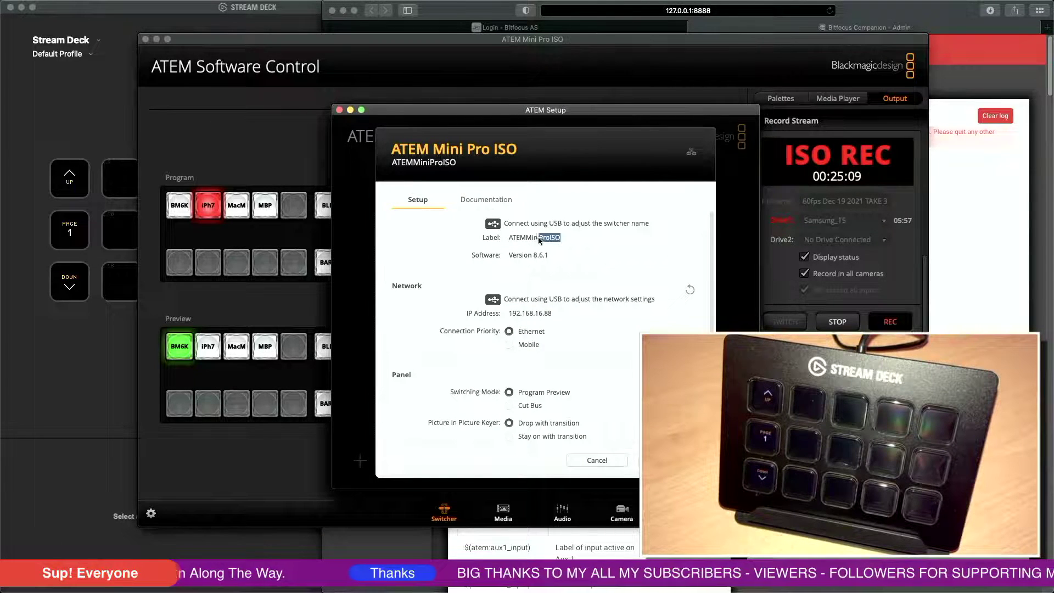
left_click(596, 461)
left_click(340, 110)
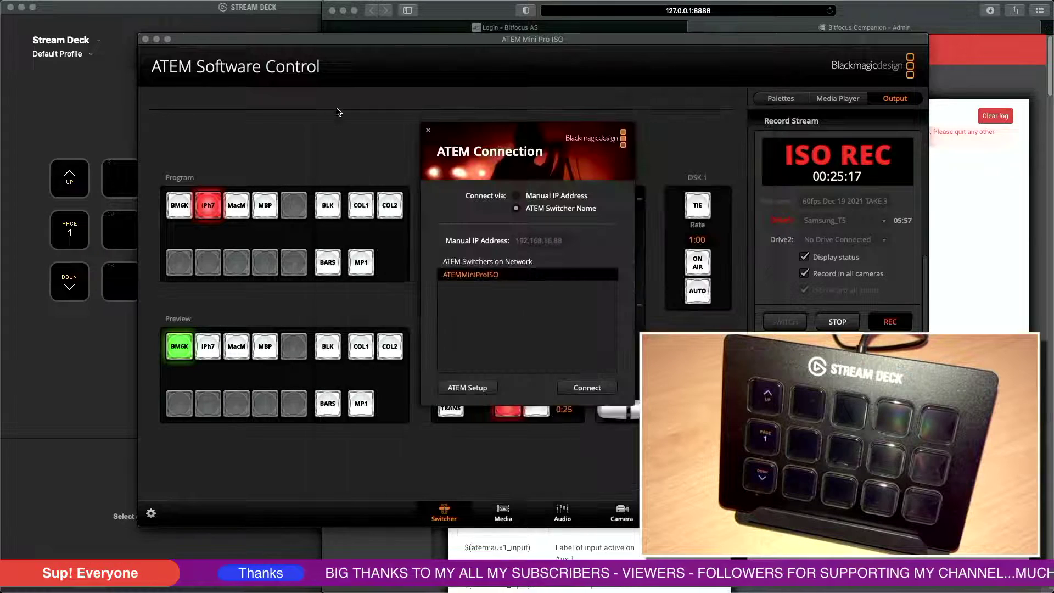
left_click(428, 130)
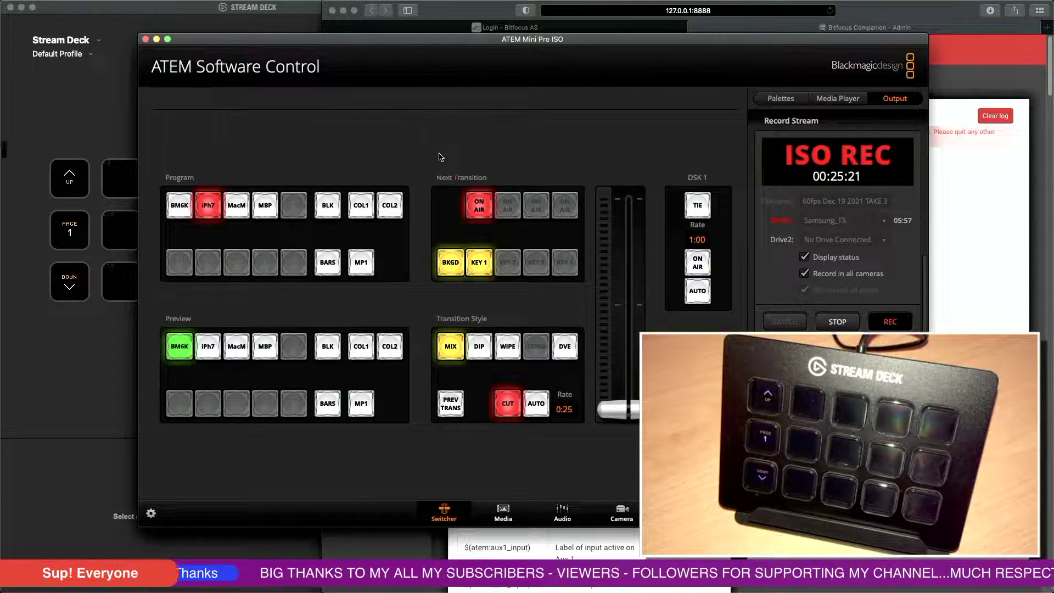
- Replace the 'atem' label with ATEMMiniProISO, apply it, and check the connection shows OK
left_click(156, 39)
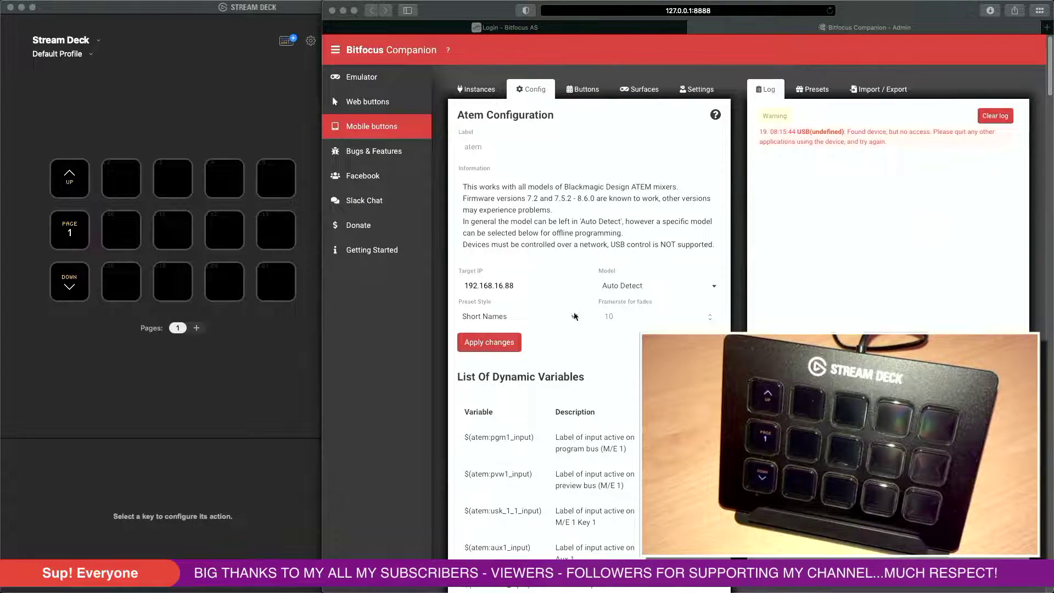
left_click(510, 139)
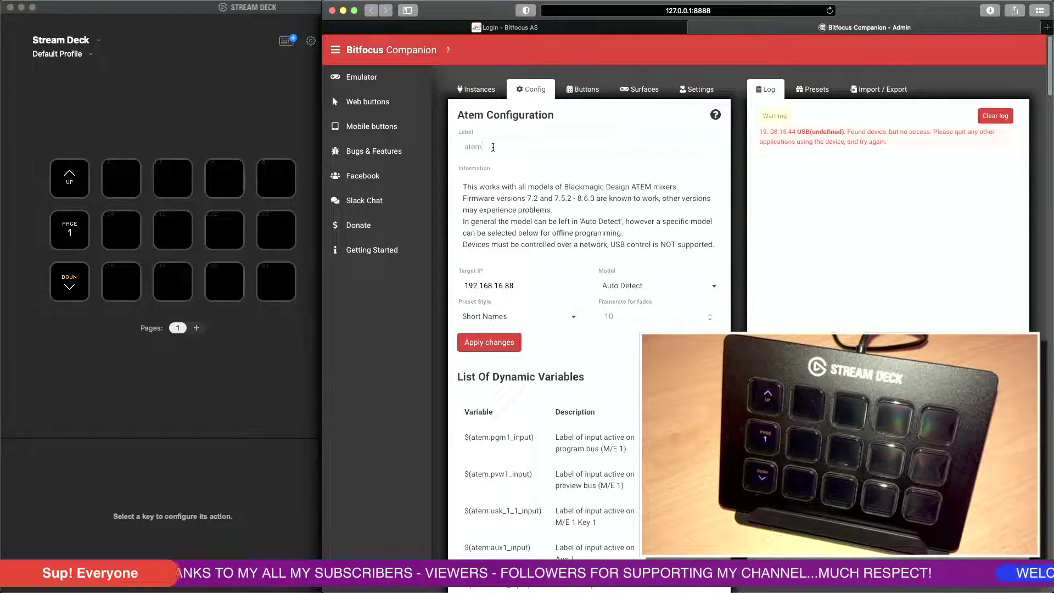
type("ATEMMiniProISO")
left_click_drag(482, 147, 464, 147)
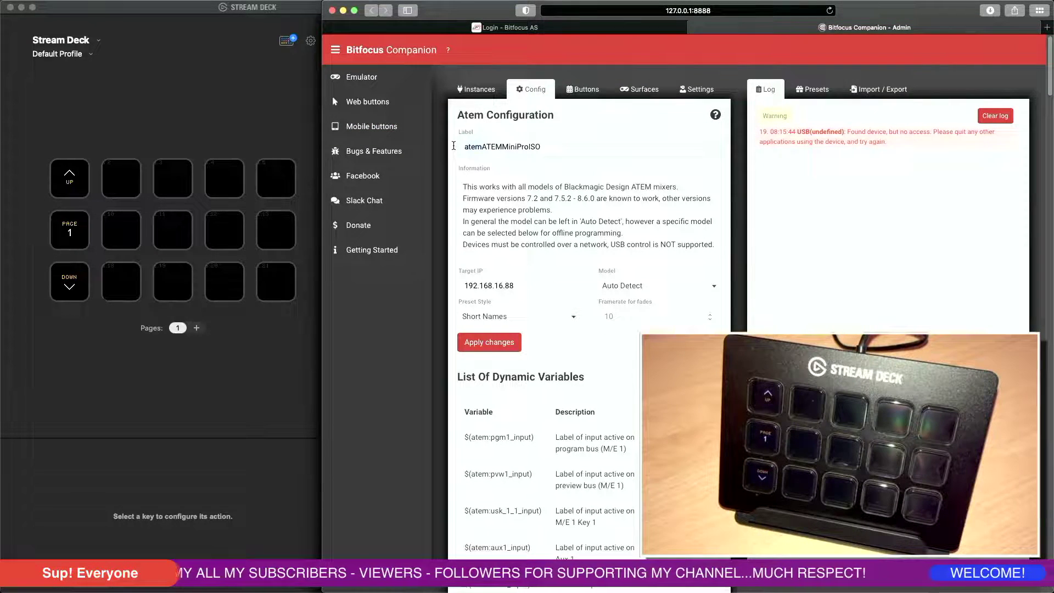
key("BackSpace")
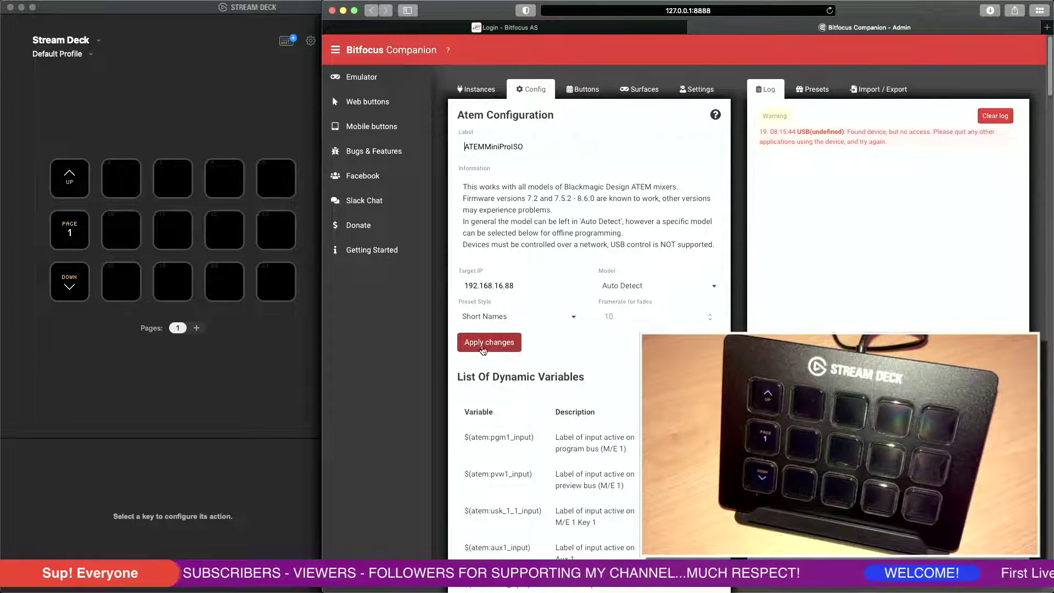
left_click(493, 345)
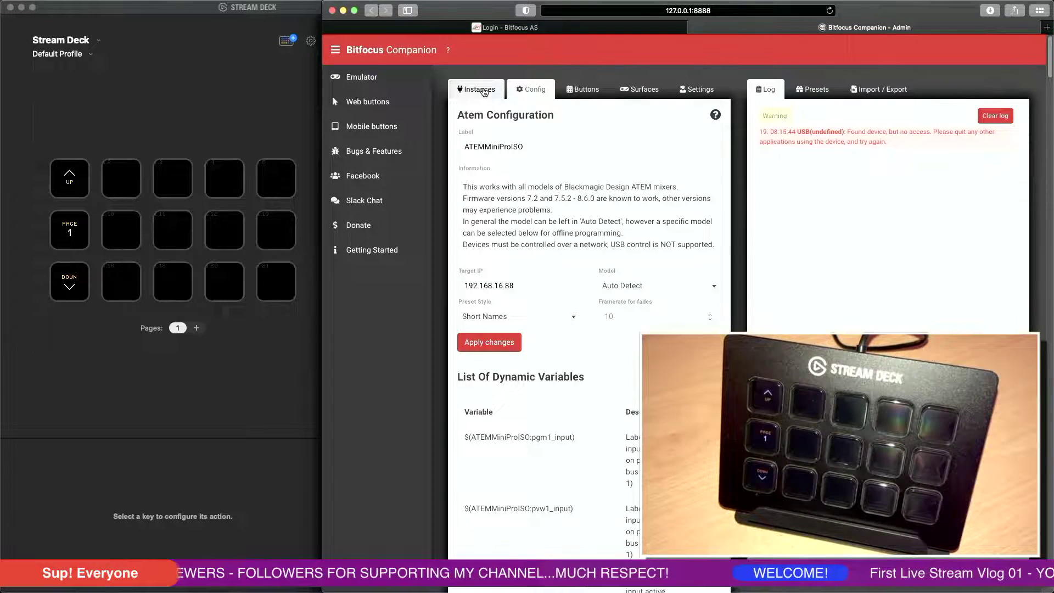
left_click(479, 89)
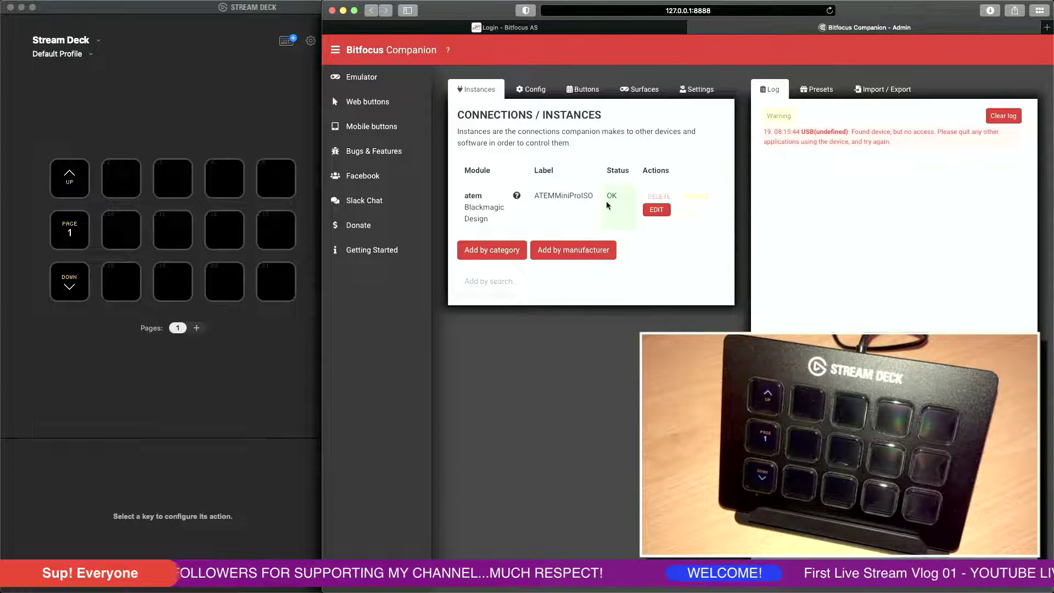
- Search 'vl' in the connections list and add a VideoLAN VLC connection
left_click(528, 90)
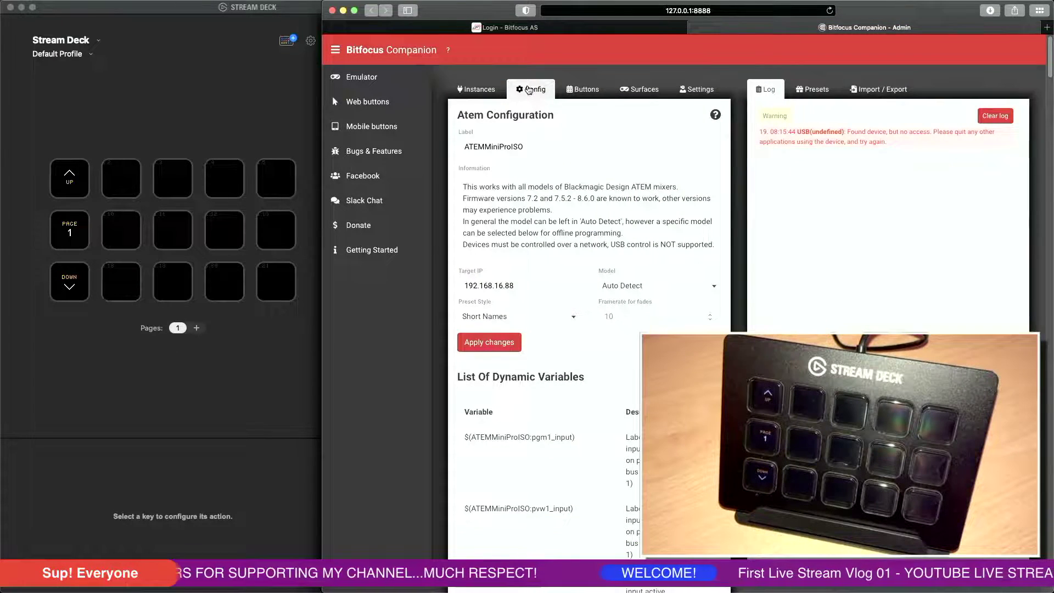
left_click(481, 89)
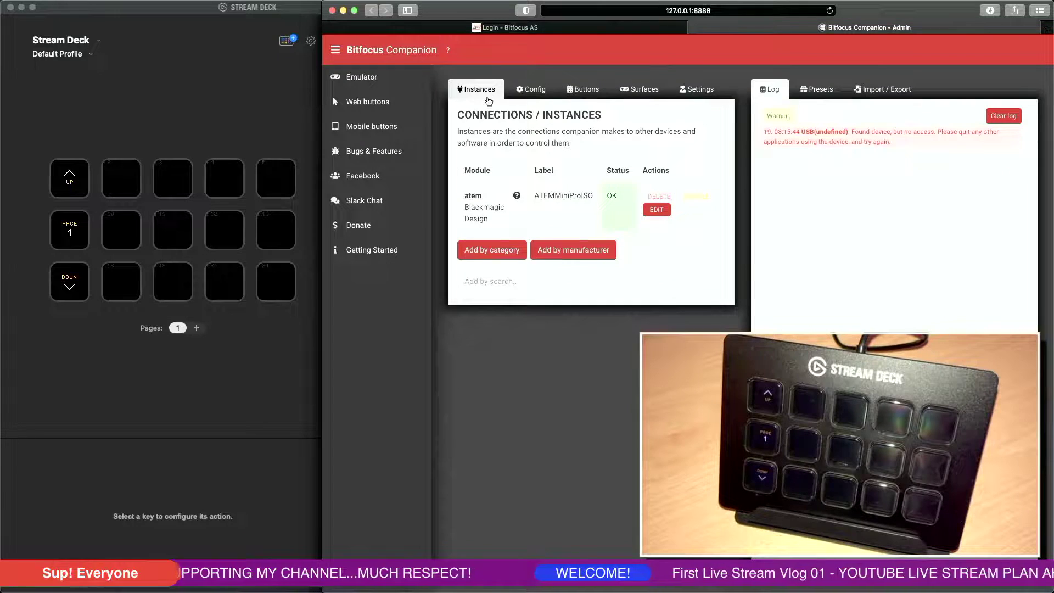
left_click(530, 283)
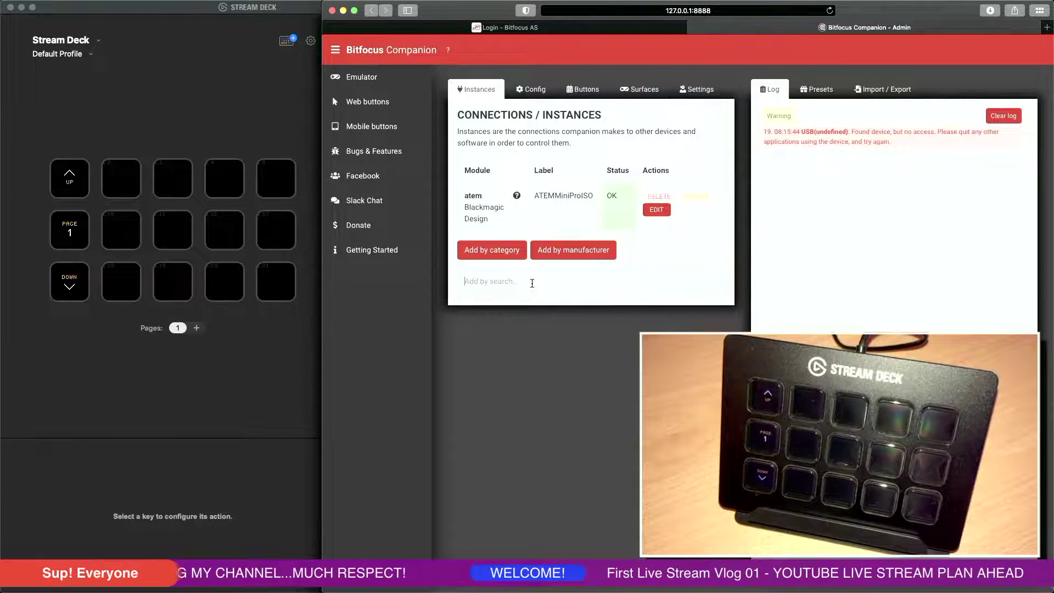
type("vl")
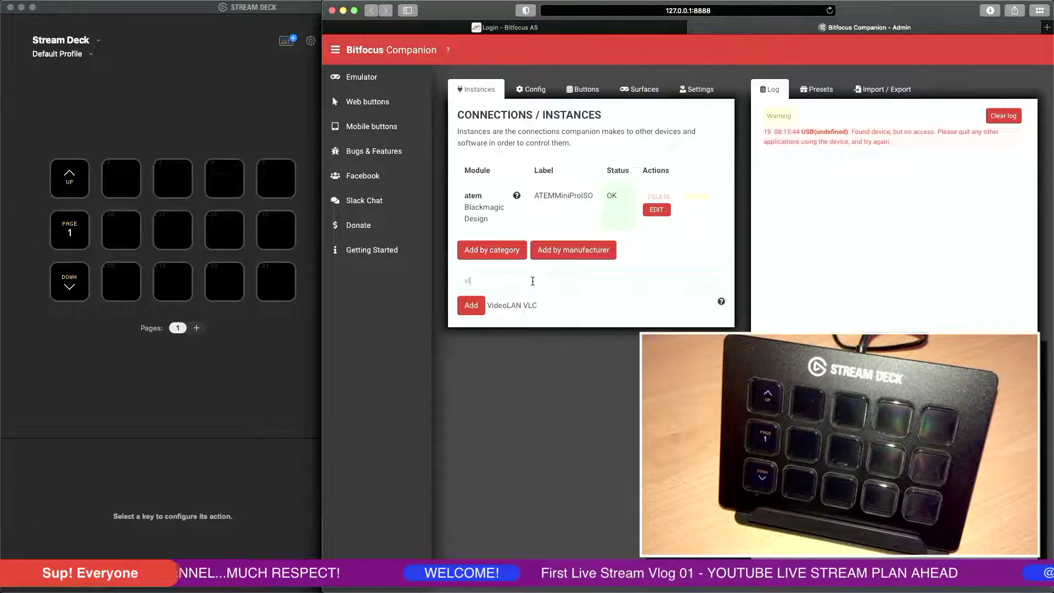
left_click(471, 305)
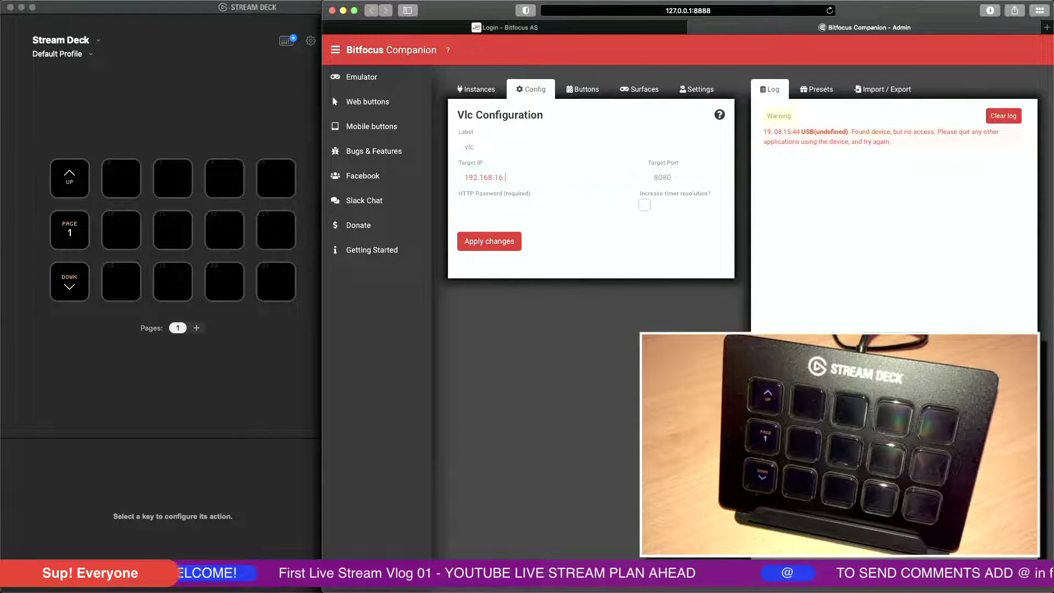
- Set VLC Target IP to 192.168.16.202, enter the HTTP password, enable increased timer resolution, and apply
type(".202")
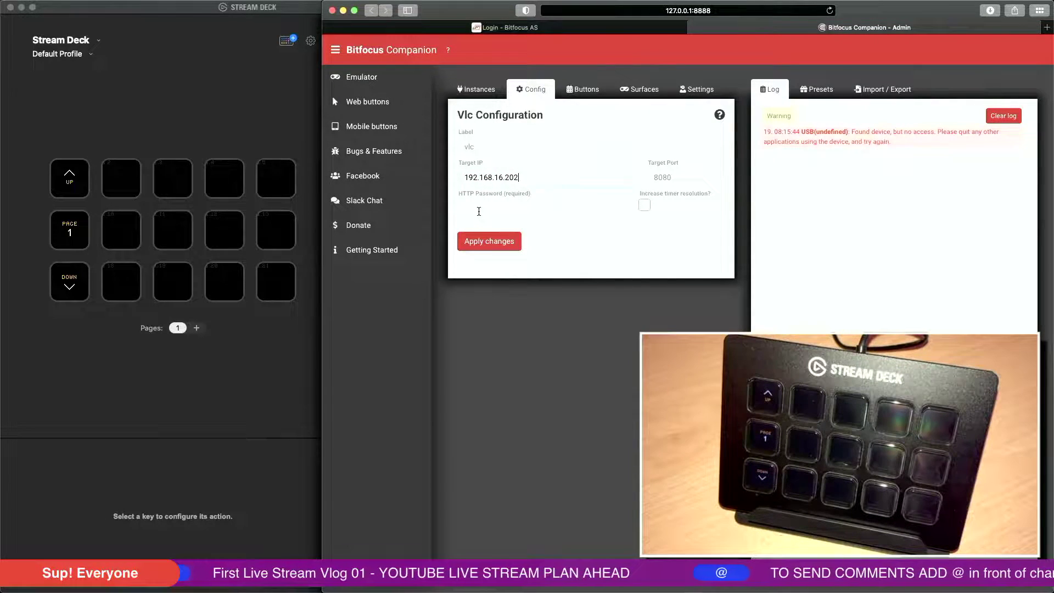
left_click(479, 208)
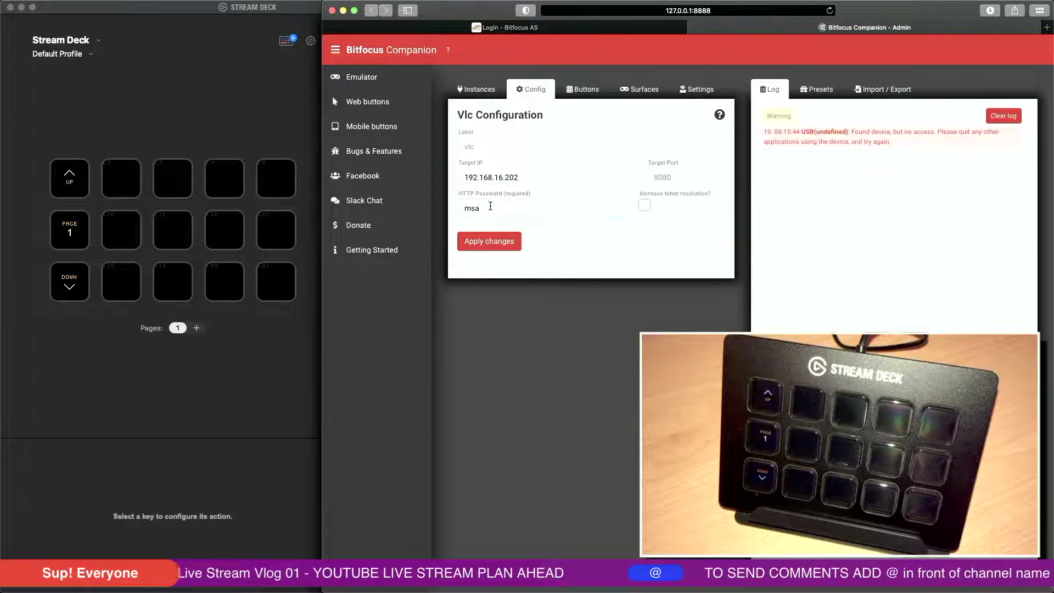
left_click(645, 205)
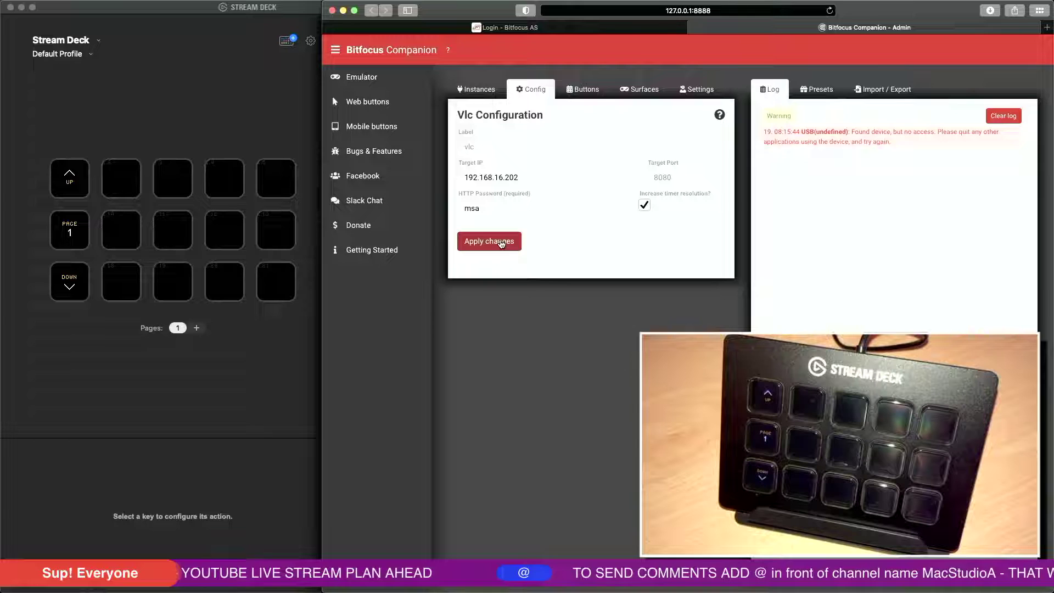
left_click(501, 242)
left_click(487, 89)
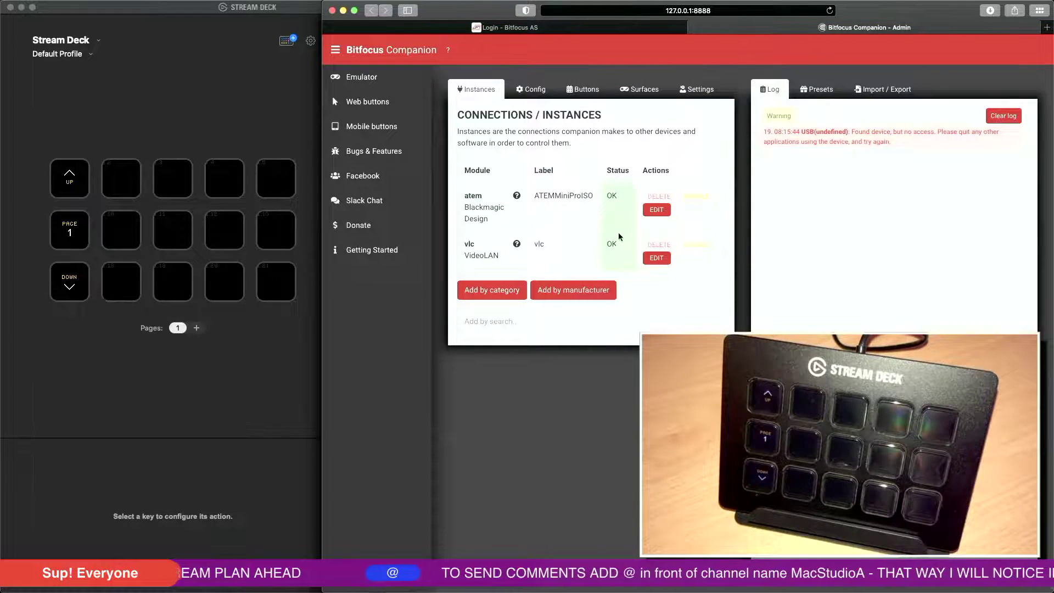
- Place ATEM preview presets BM6K, iPh7, MacM and MBP on buttons 1.18–1.21
left_click(582, 91)
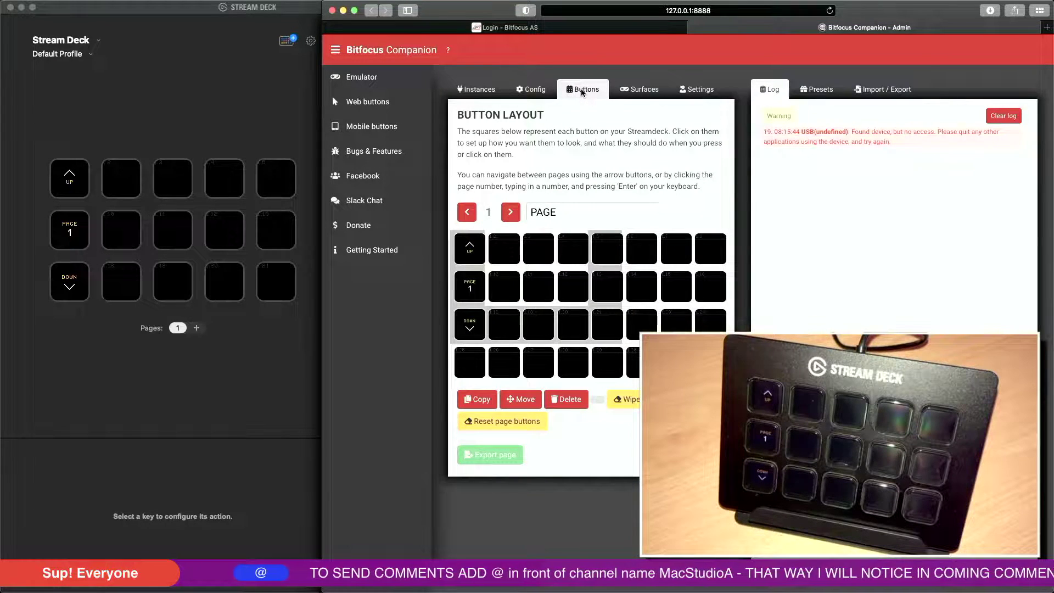
left_click(817, 89)
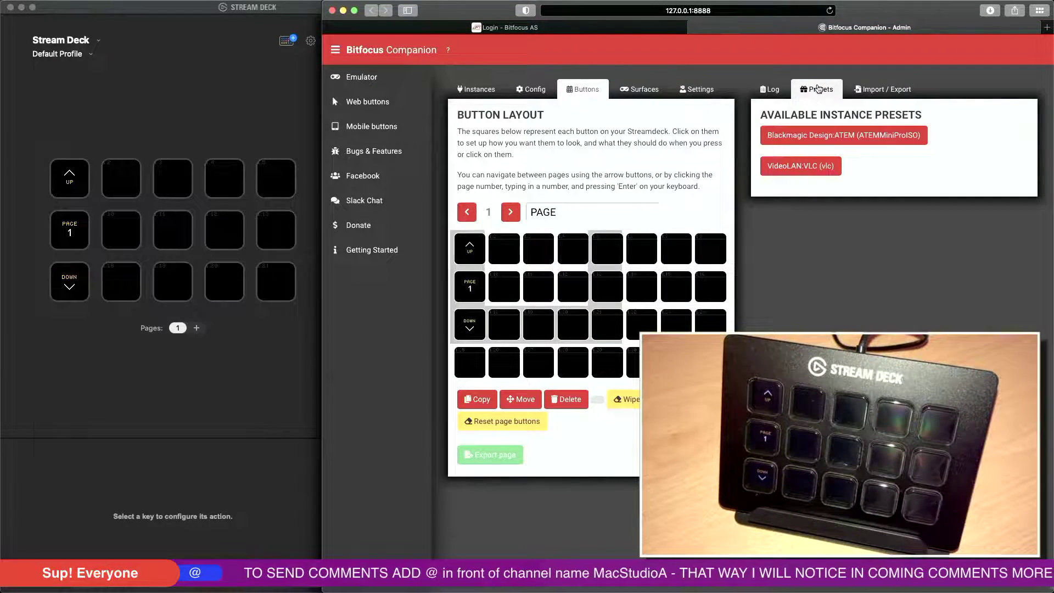
left_click(827, 137)
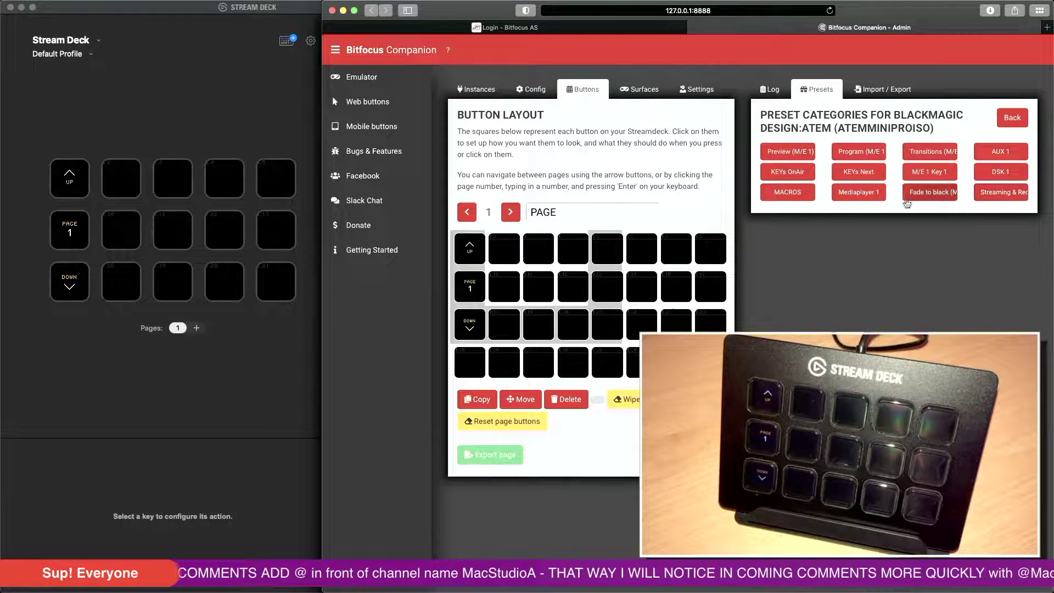
left_click(786, 153)
left_click_drag(823, 181, 511, 332)
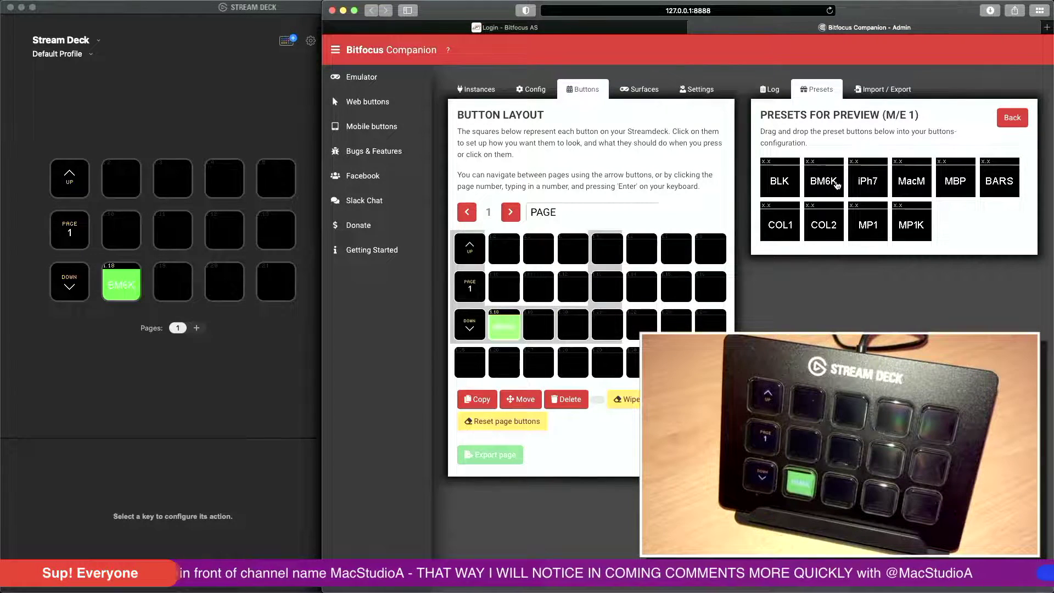
left_click_drag(868, 181, 539, 332)
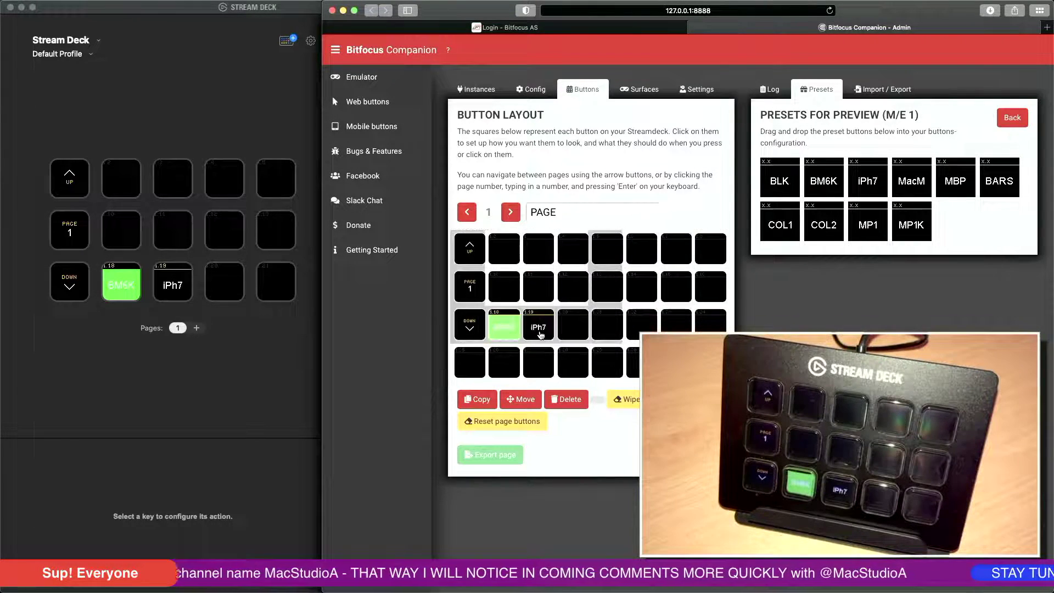
left_click_drag(924, 180, 572, 328)
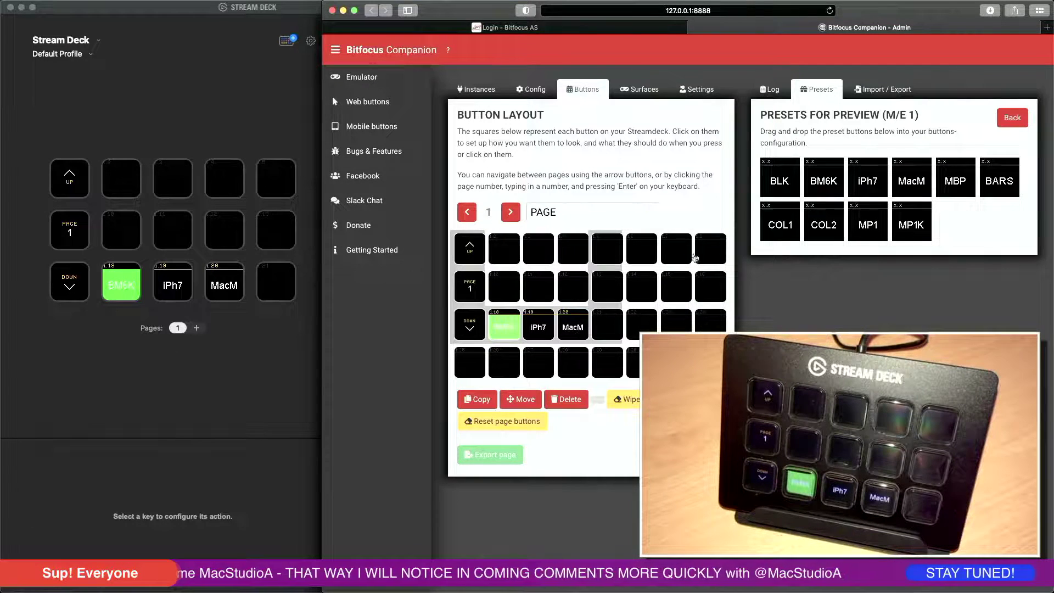
left_click_drag(952, 177, 611, 325)
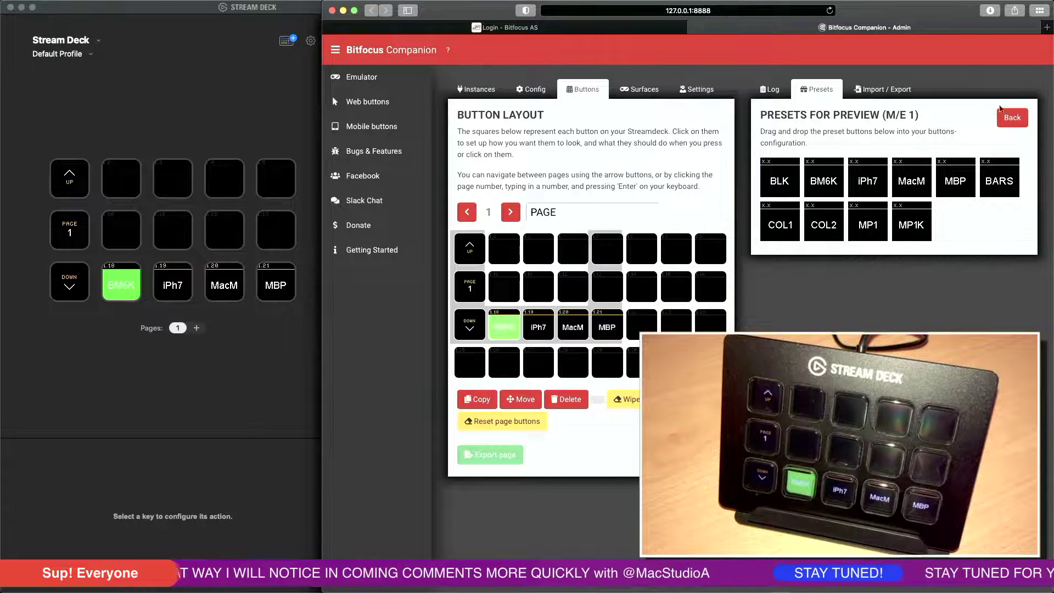
- Place ATEM program presets BM6K, iPh7, MacM and MBP on buttons 1.10–1.13, and name the page ATEM
left_click(1023, 123)
left_click(858, 152)
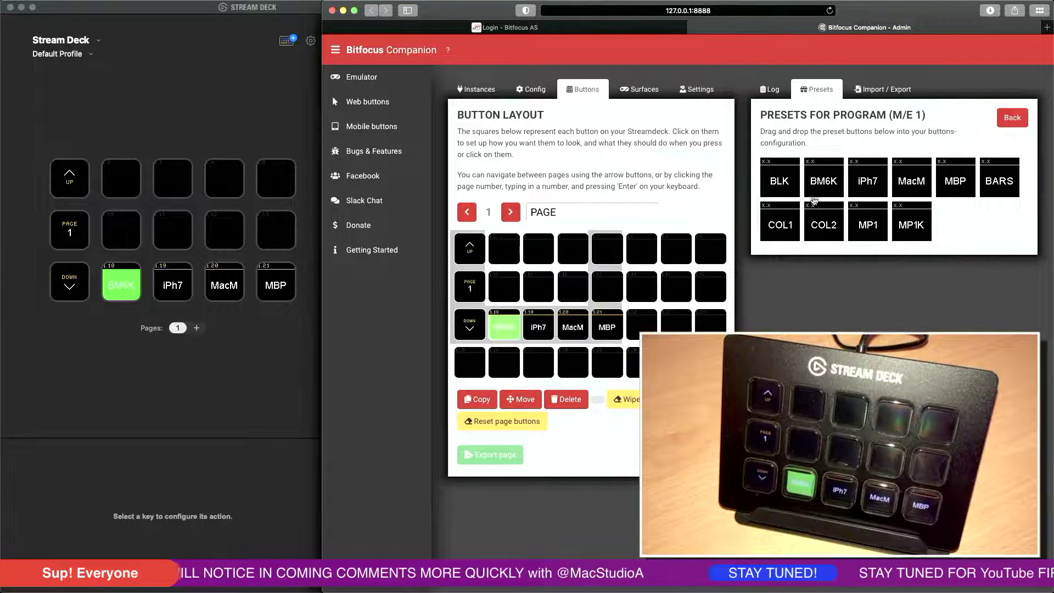
left_click_drag(819, 187, 498, 295)
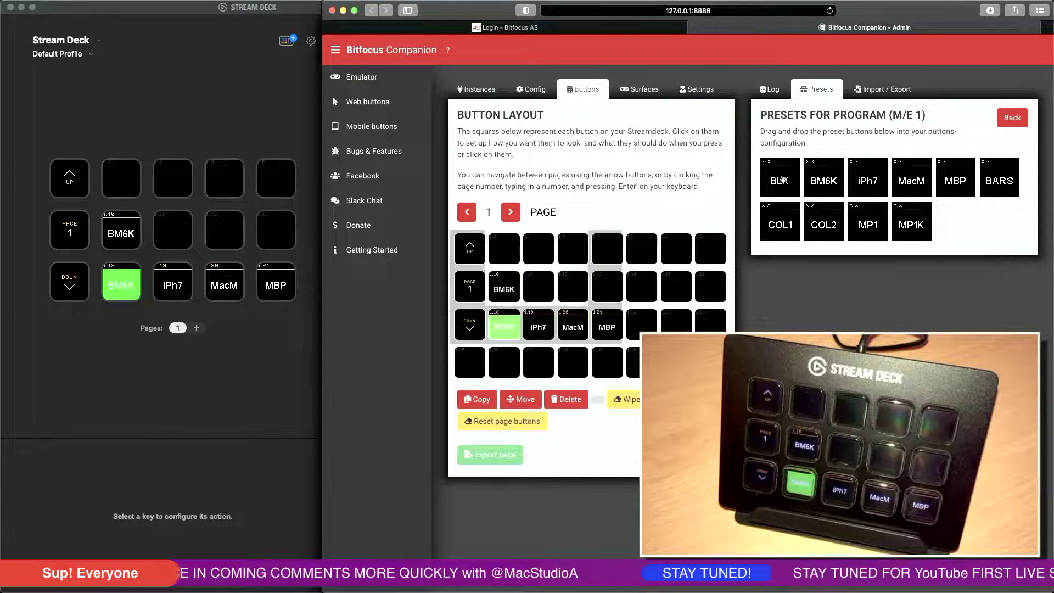
left_click_drag(866, 181, 538, 294)
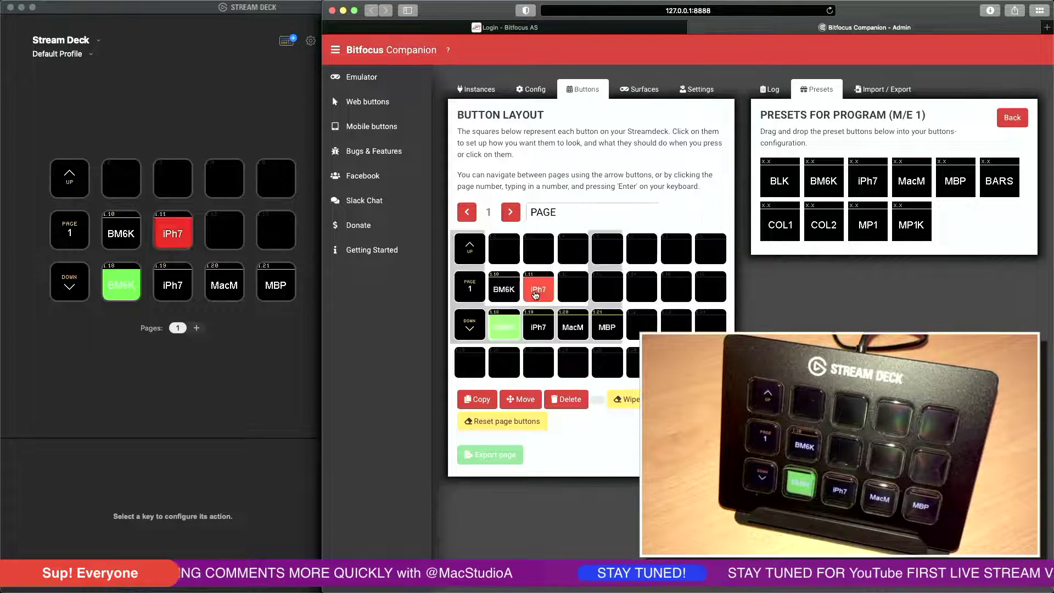
left_click_drag(910, 178, 578, 291)
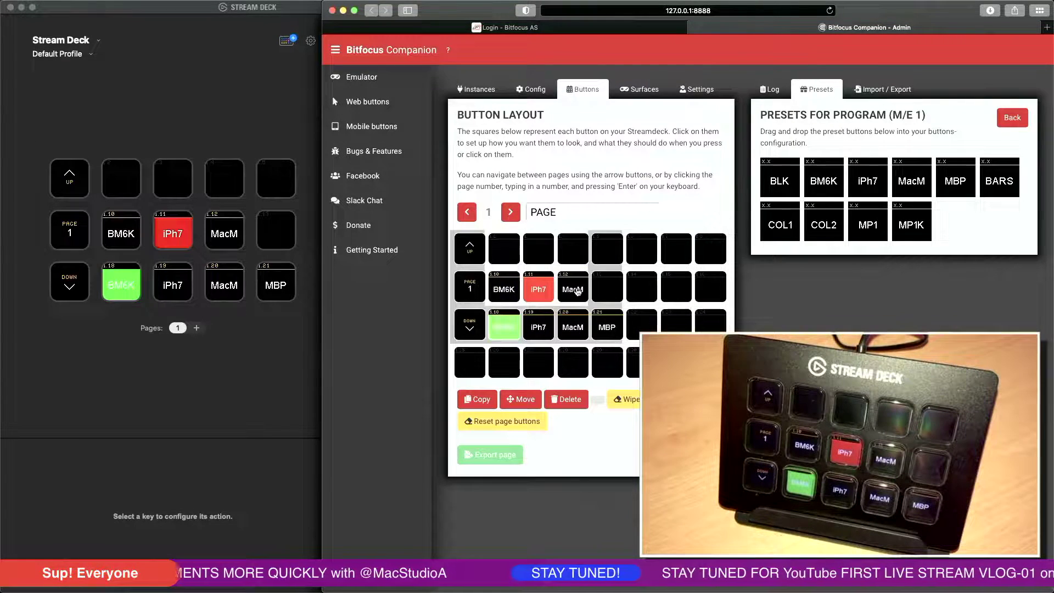
left_click_drag(943, 188, 610, 293)
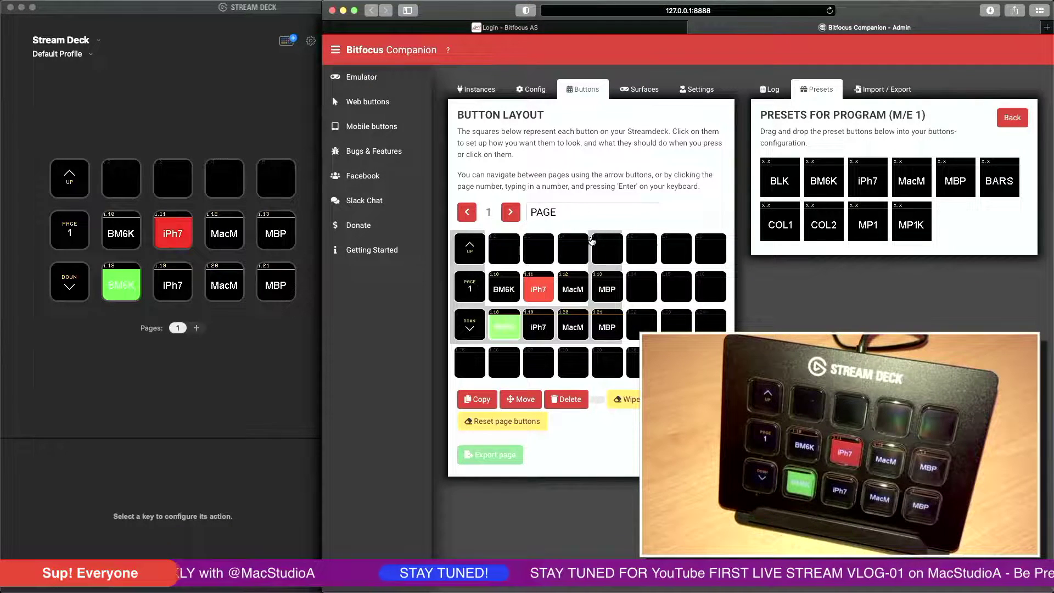
double_click(557, 212)
type("A")
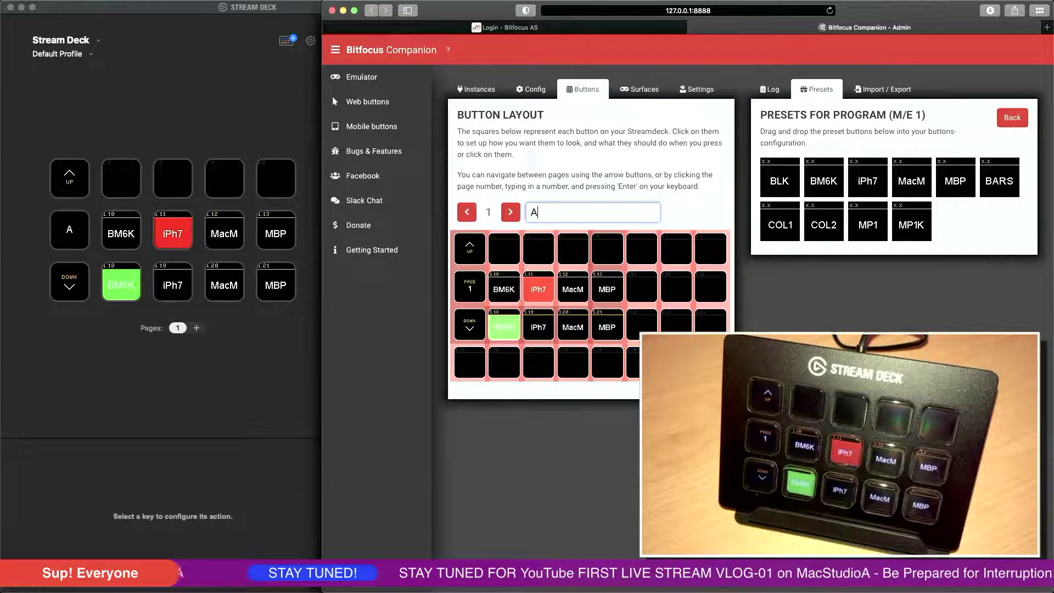
type("TEM")
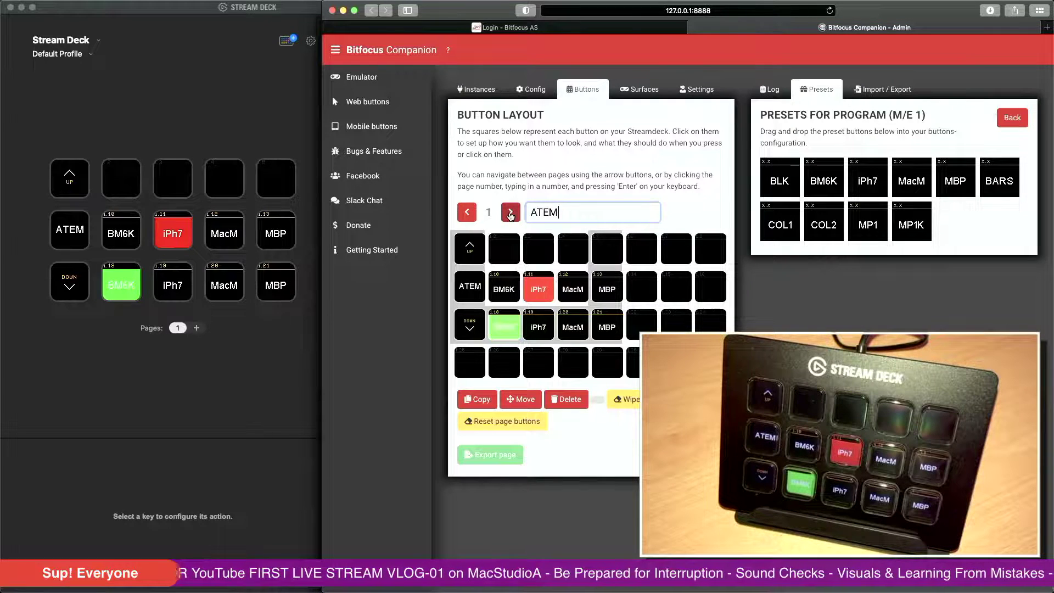
- On page 2, place VLC play, pause, stop and full-screen presets on buttons 2.18–2.21
left_click(510, 214)
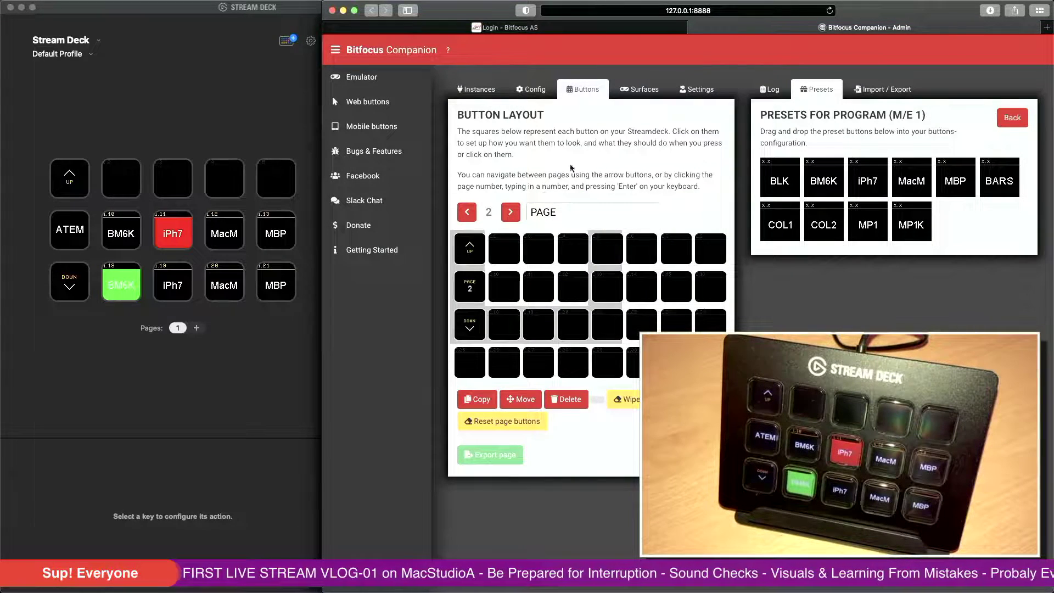
left_click(823, 93)
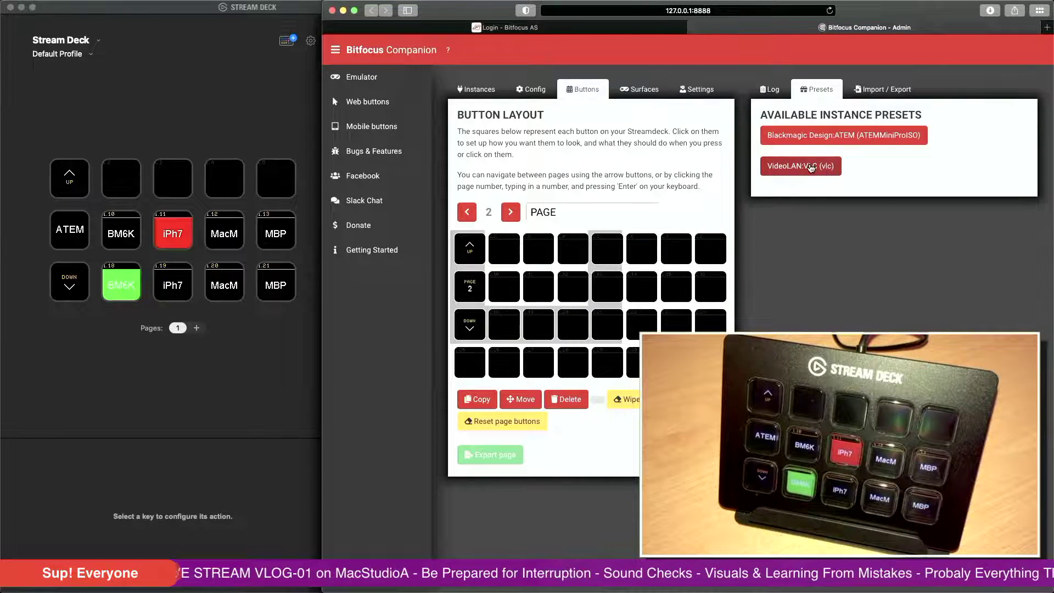
left_click(811, 166)
left_click(806, 159)
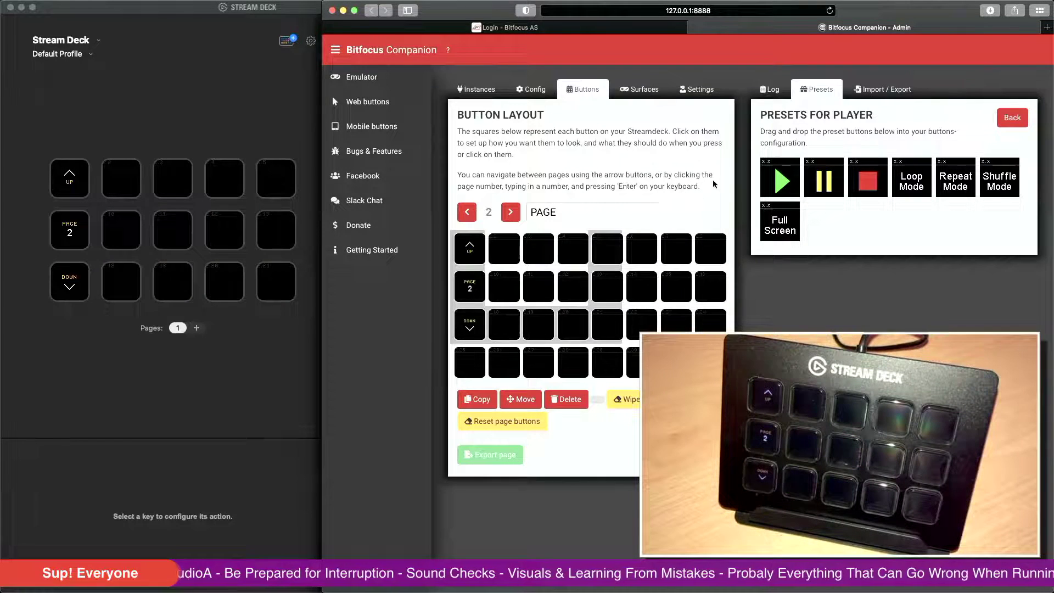
left_click_drag(782, 181, 502, 331)
left_click_drag(823, 181, 538, 329)
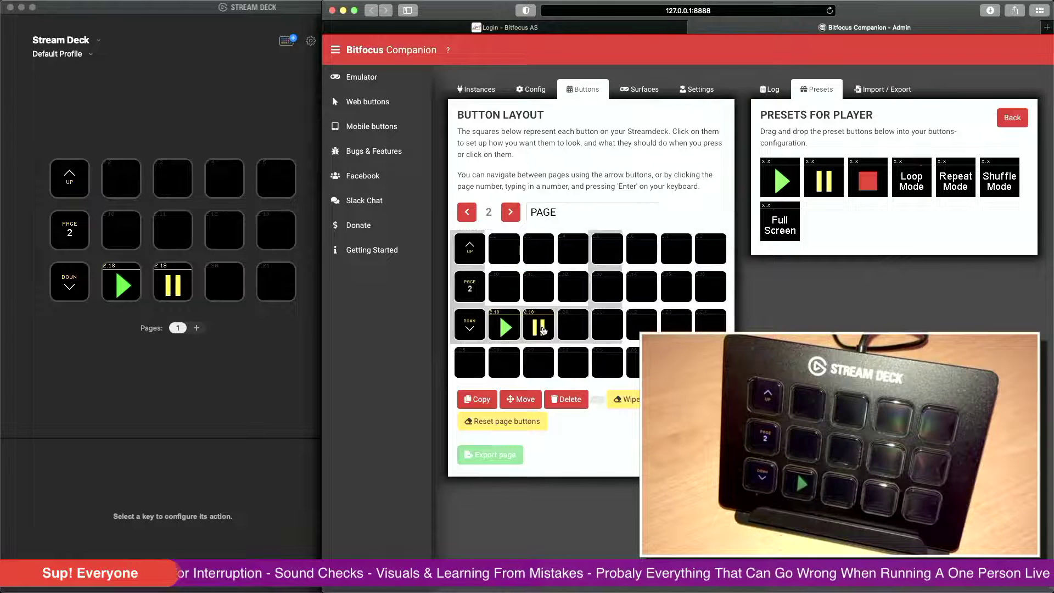
left_click_drag(870, 182, 574, 327)
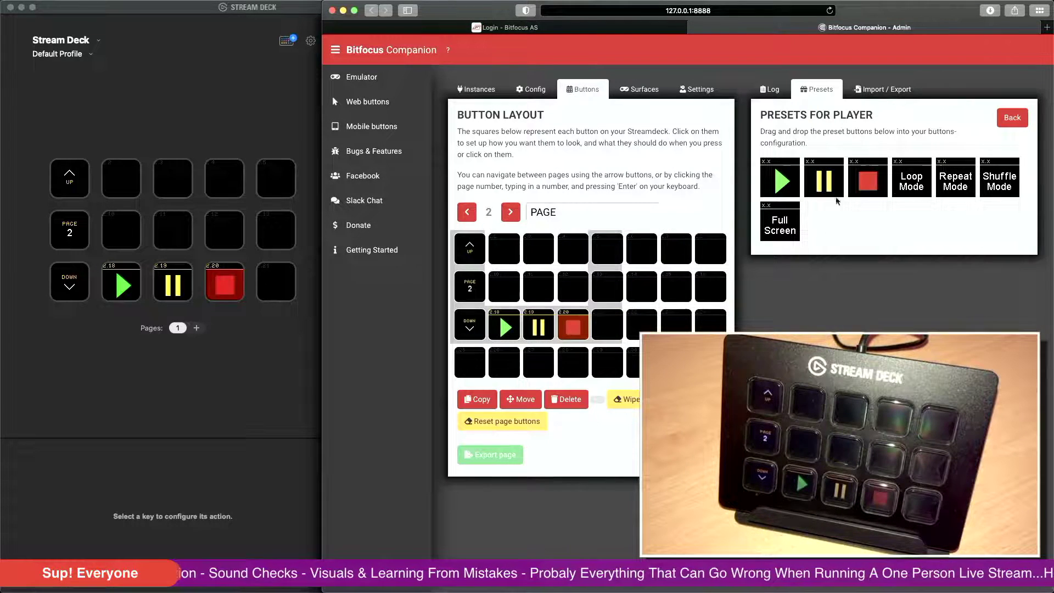
left_click_drag(779, 222, 607, 329)
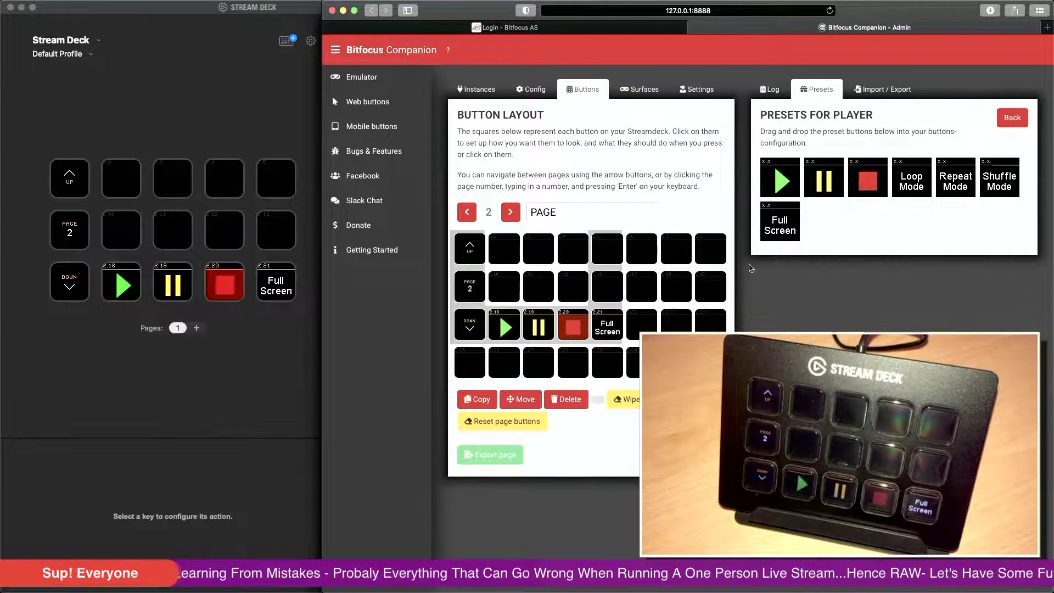
- Place four VLC playlist clip presets, including the trailer, on buttons 2.10–2.13
left_click(1013, 118)
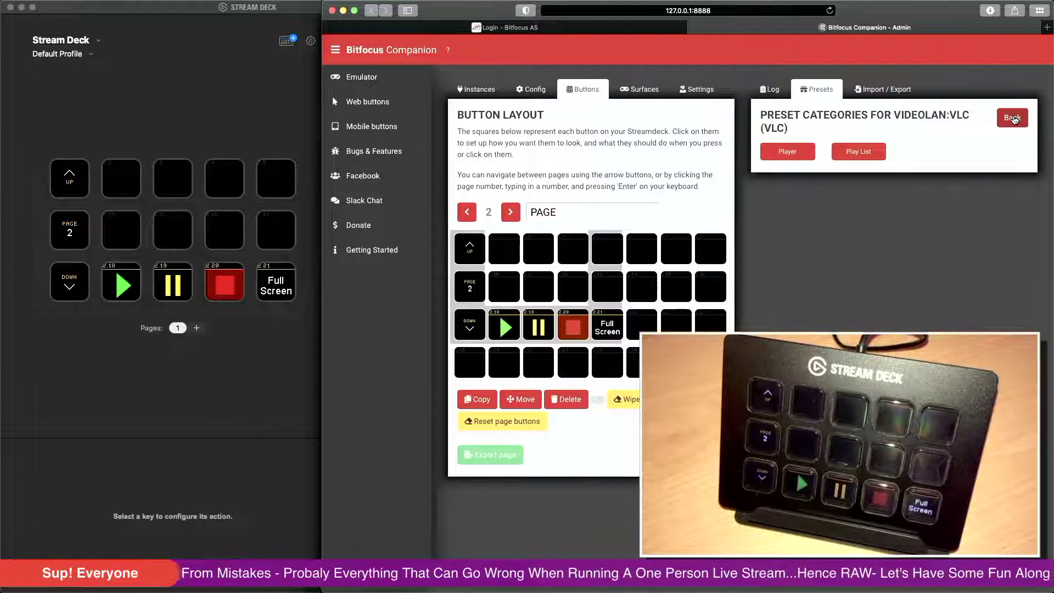
left_click(854, 152)
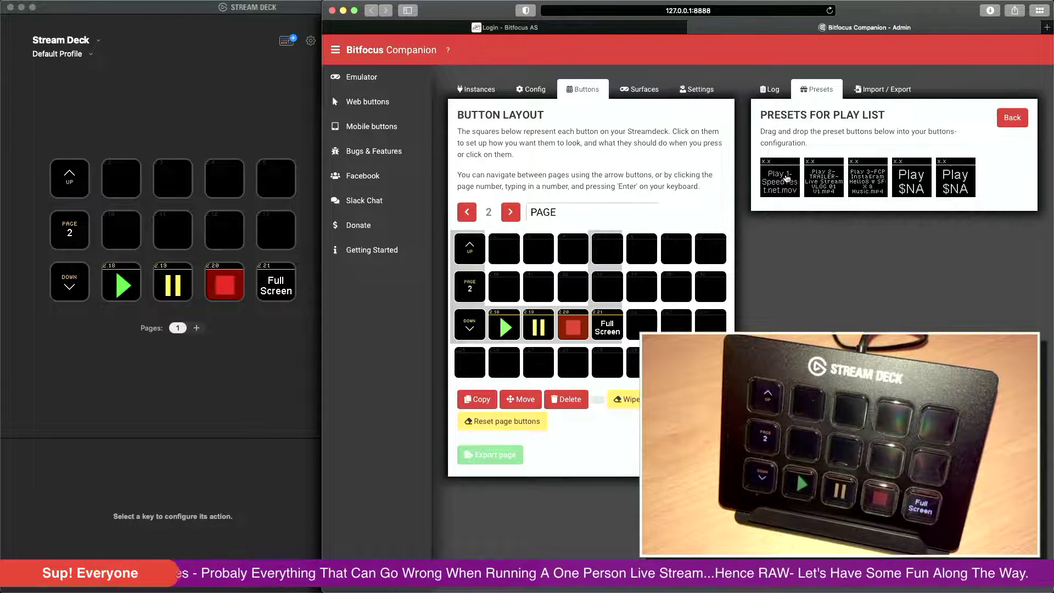
left_click_drag(786, 174, 504, 290)
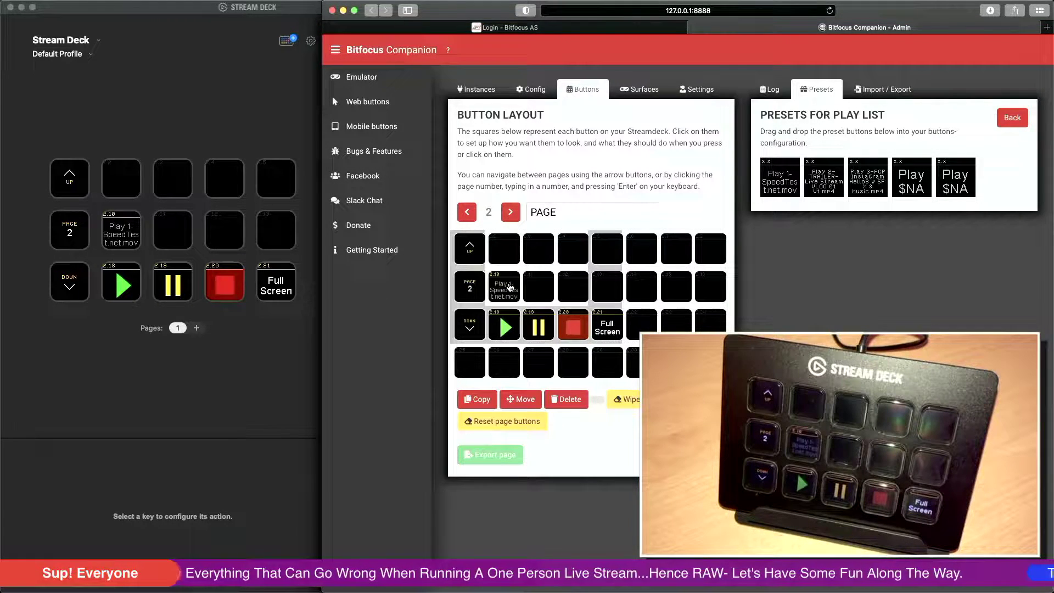
left_click_drag(834, 171, 540, 287)
left_click_drag(869, 176, 572, 286)
left_click_drag(919, 179, 618, 292)
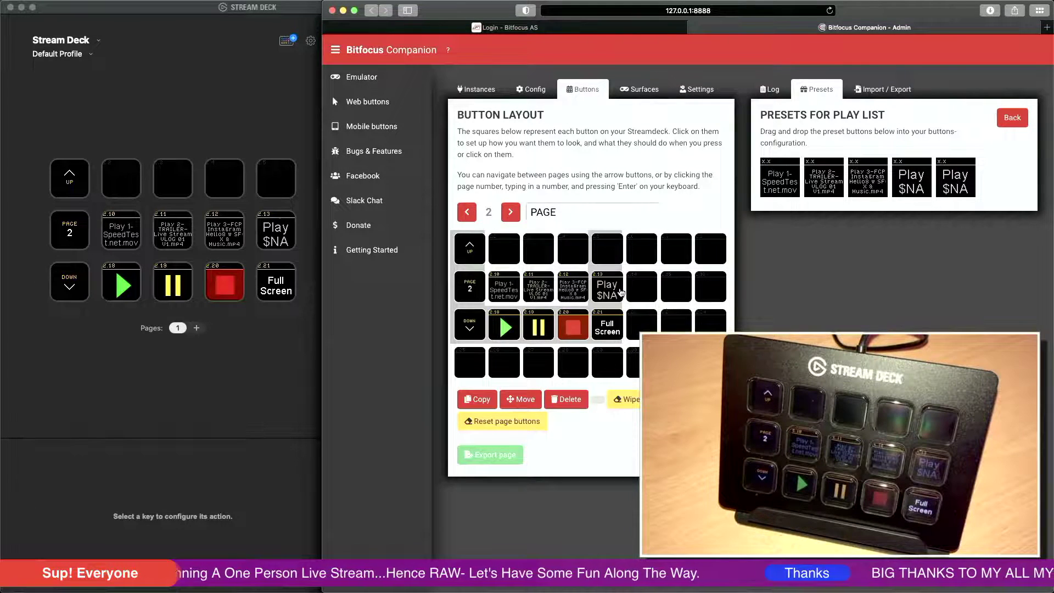
left_click(1014, 119)
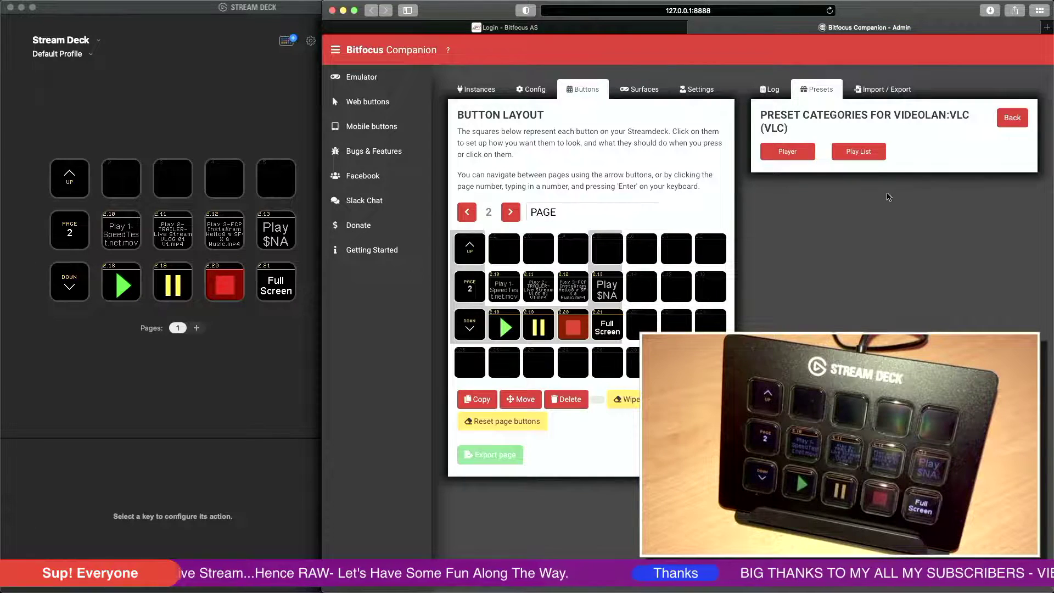
- Make the empty button 2.2 a Regular button
left_click(513, 254)
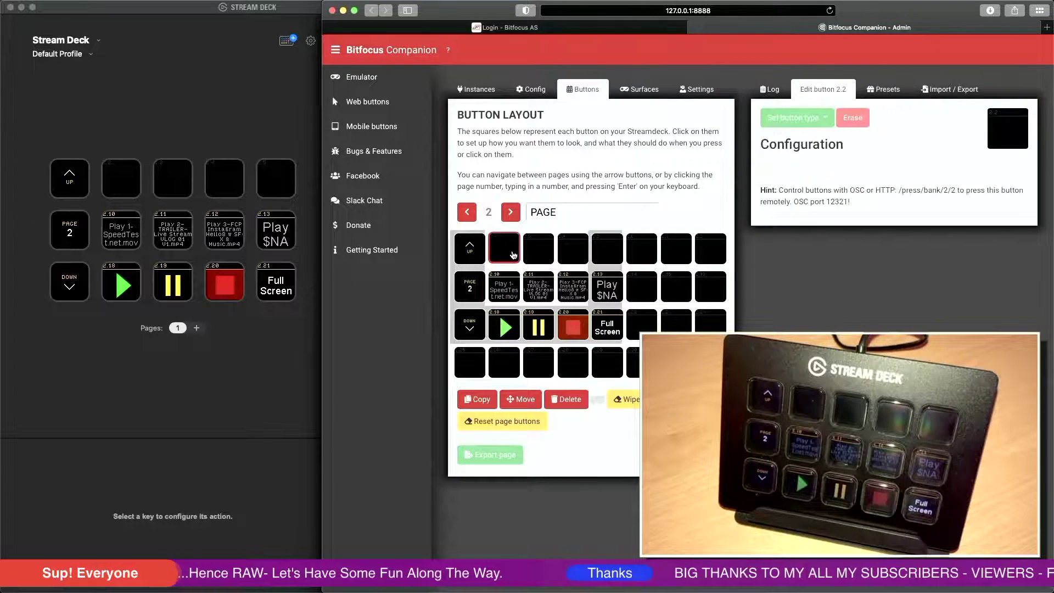
left_click(826, 119)
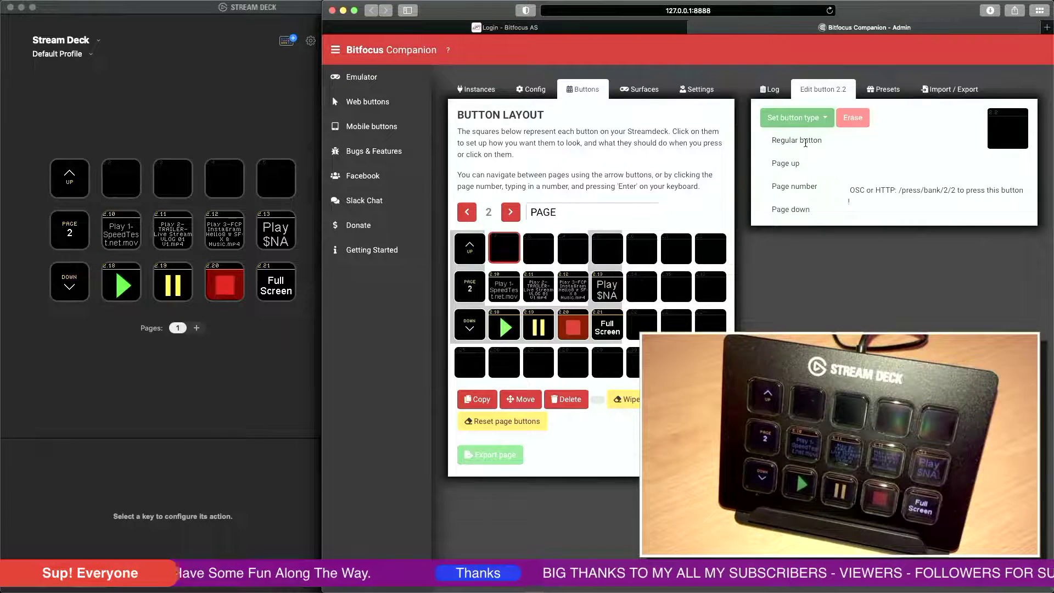
left_click(805, 140)
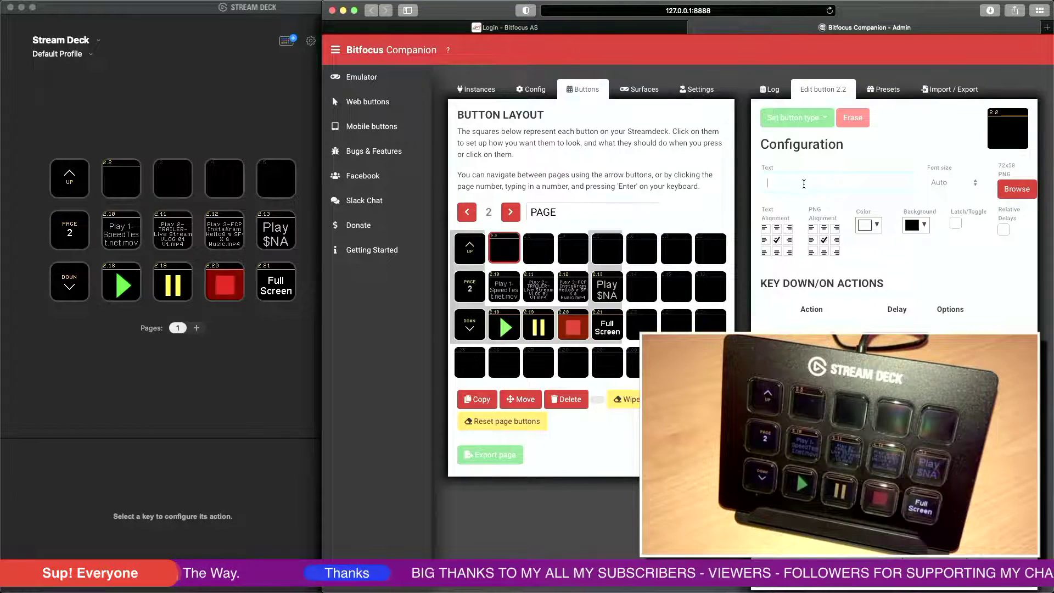
- Copy the remaining-time variable $(INSTANCENAME:r_hhmmss) from the VLC connection's help
left_click(476, 89)
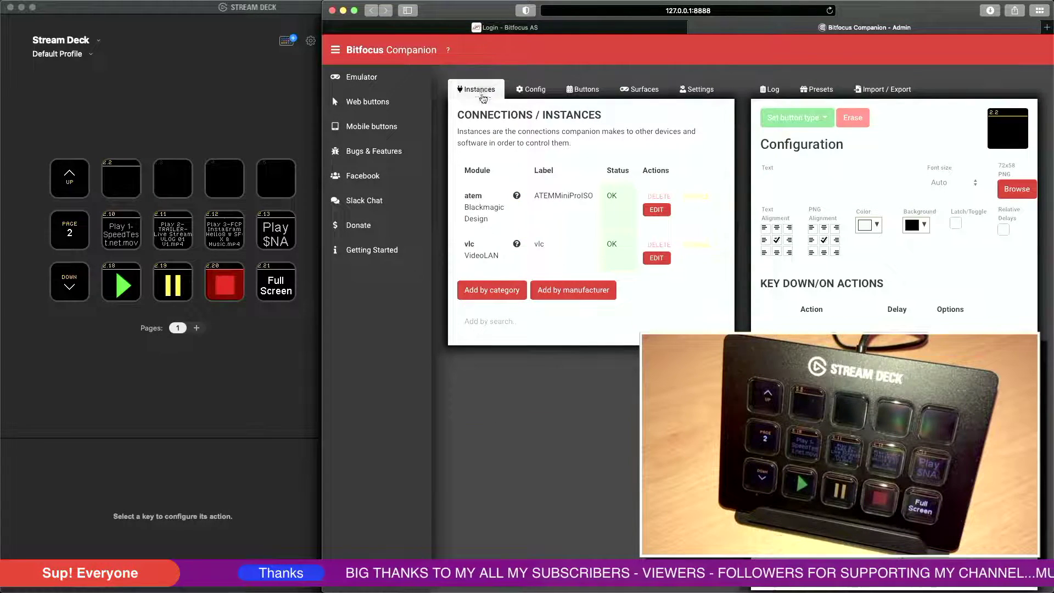
left_click(517, 244)
scroll(550, 363, "down", 10)
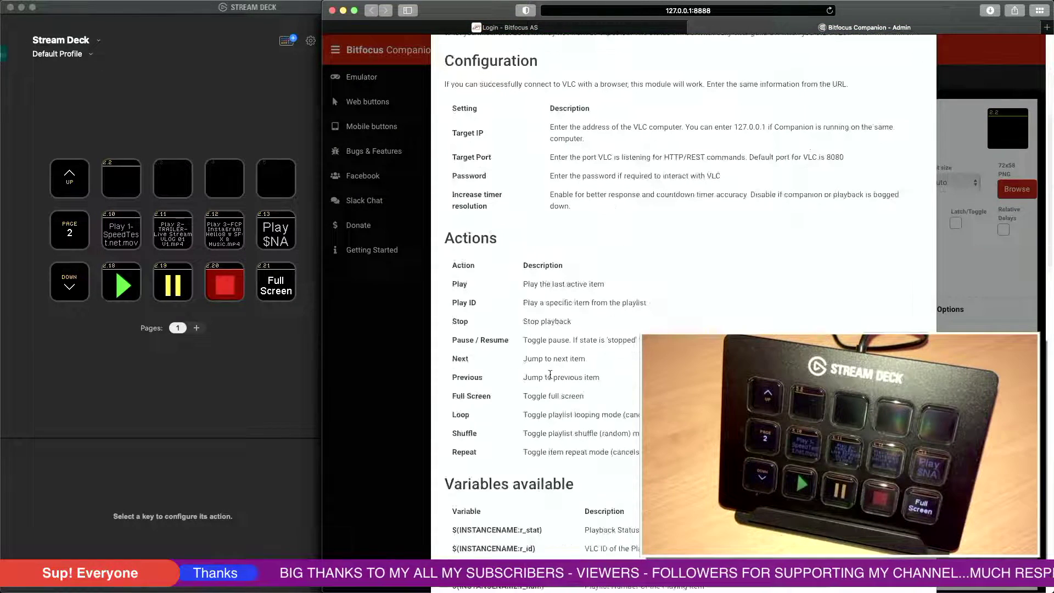
scroll(550, 375, "down", 10)
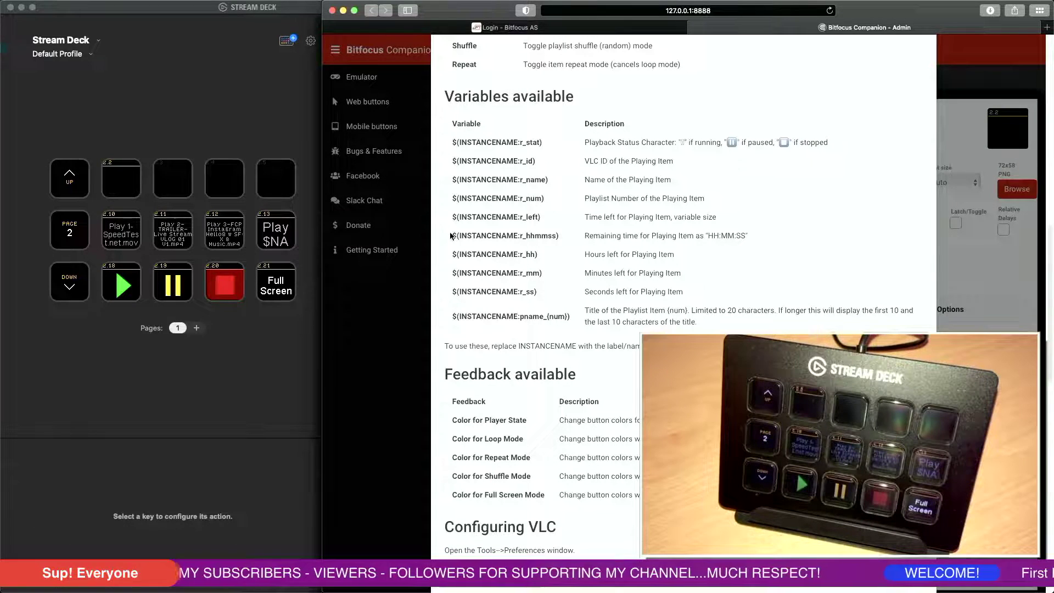
left_click_drag(451, 235, 547, 235)
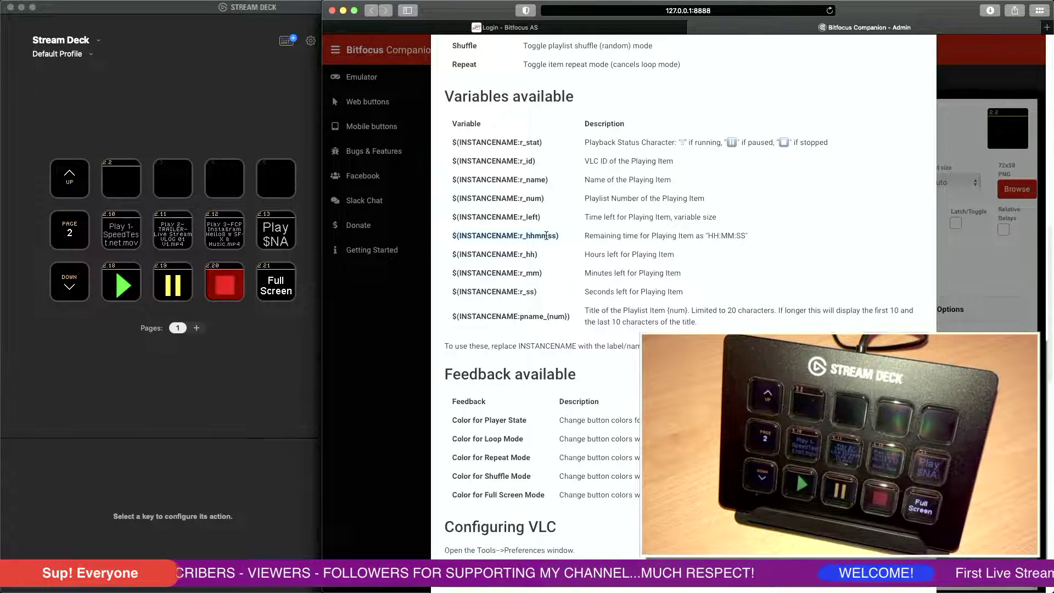
right_click(546, 236)
left_click(571, 272)
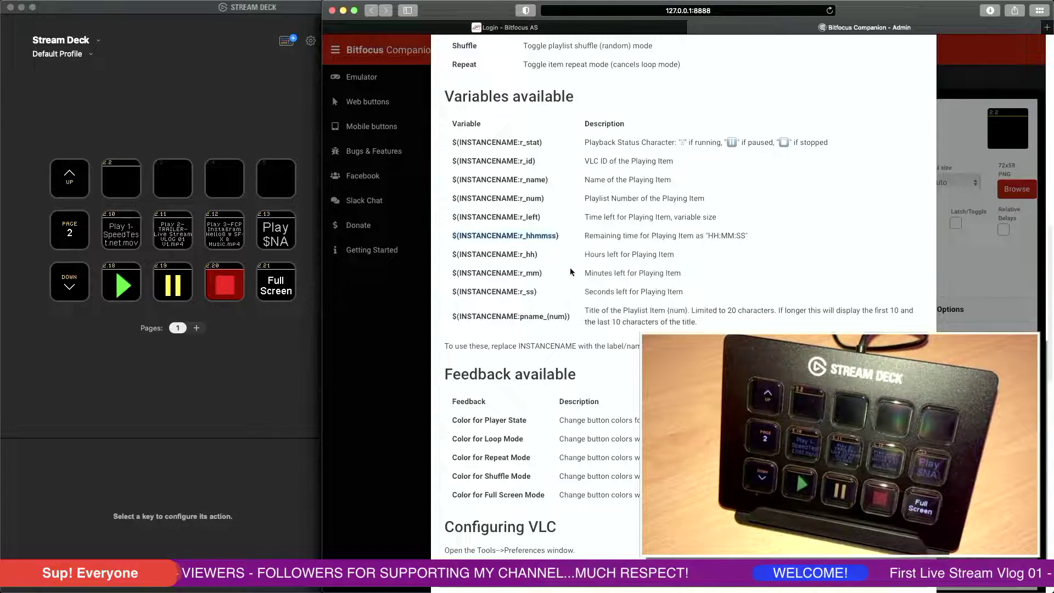
scroll(799, 104, "up", 15)
left_click(924, 65)
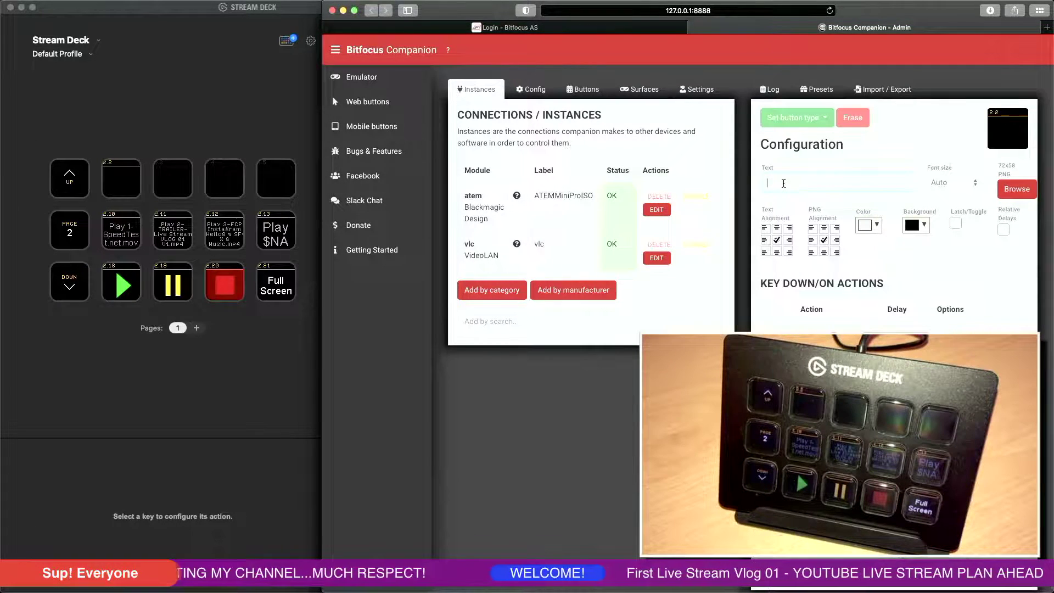
- Paste it into the button text as $(vlc:r_hhmmss) and set font size 18pt
key("super+v")
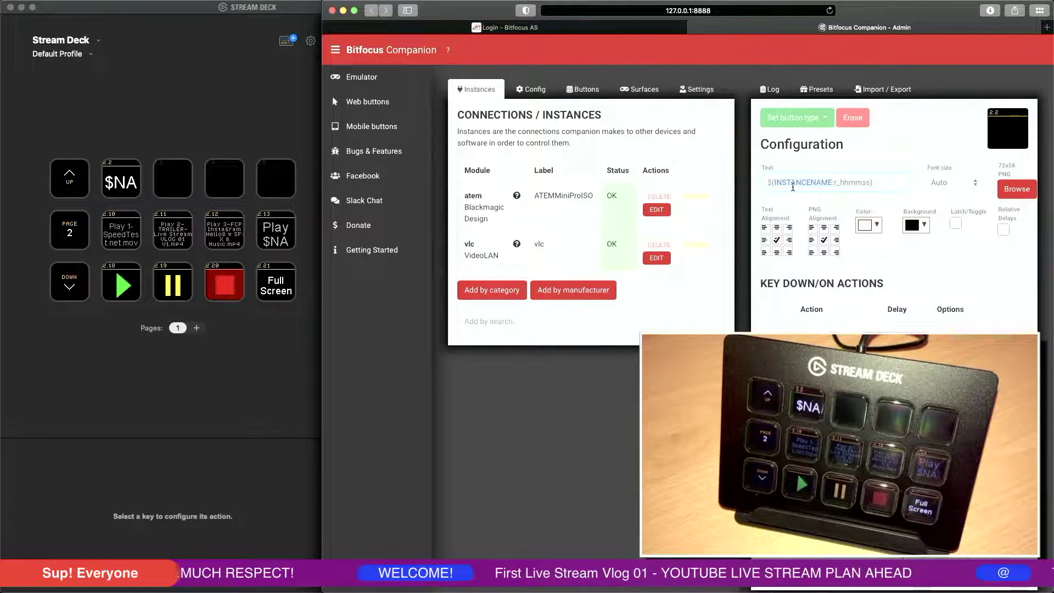
double_click(793, 187)
type("vlc")
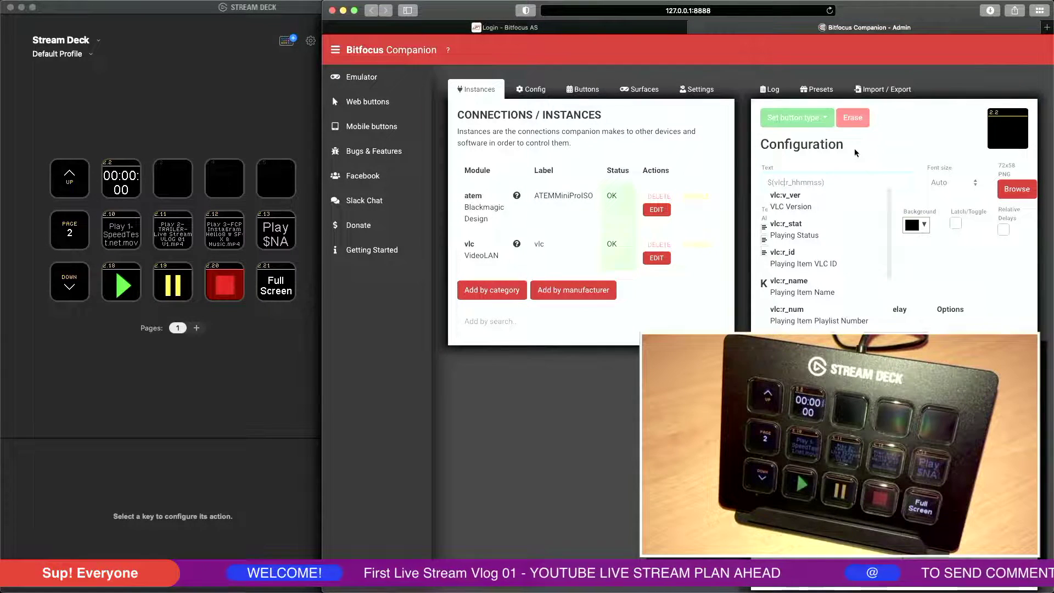
left_click(940, 181)
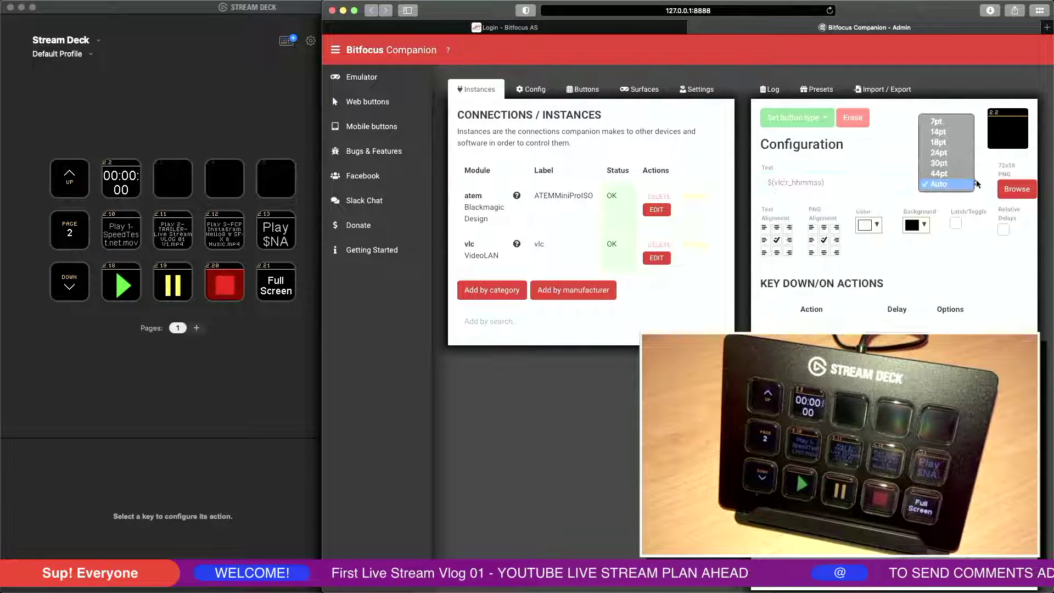
left_click(939, 143)
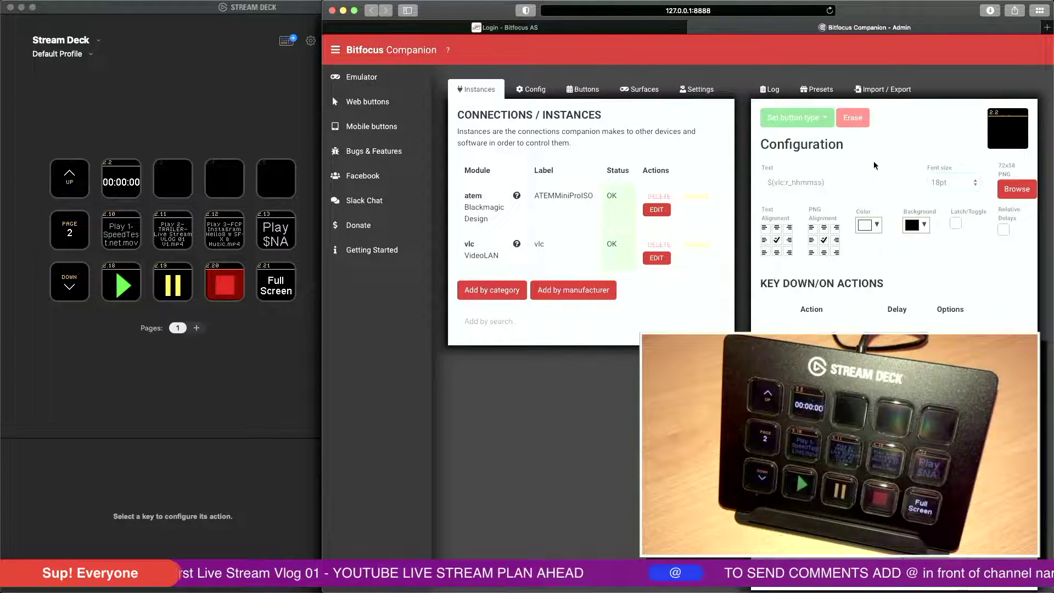
- On the ATEM page, make button 1.2 a Regular button with text VLC at 18pt
left_click(587, 94)
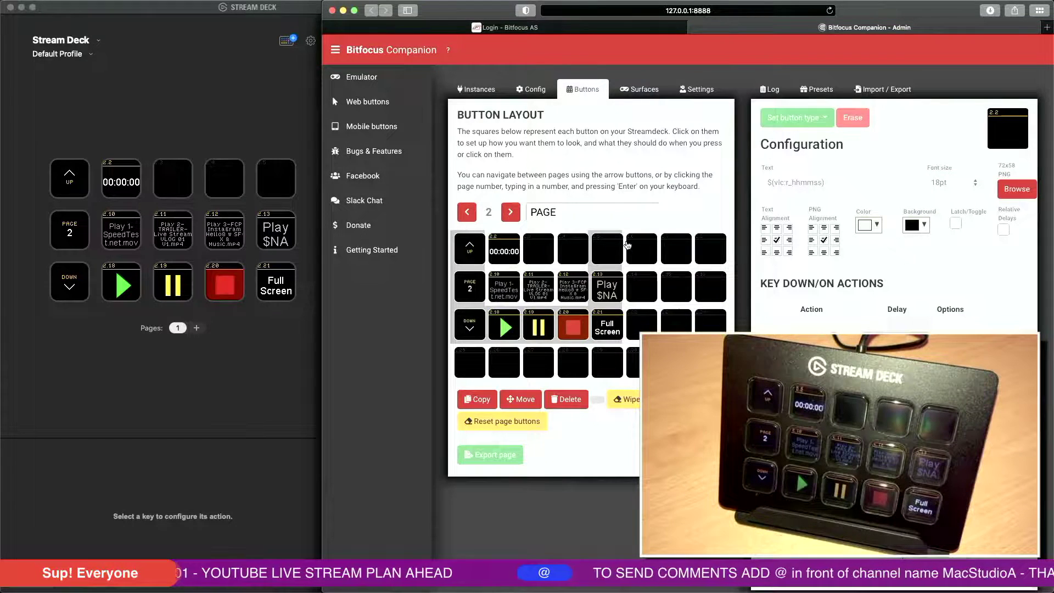
left_click(466, 212)
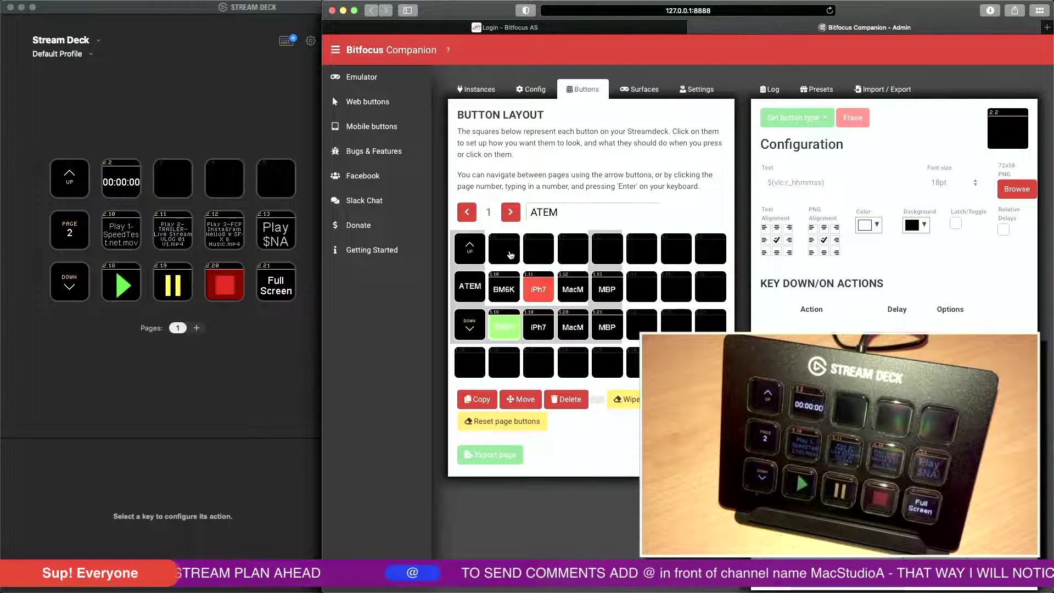
left_click(506, 257)
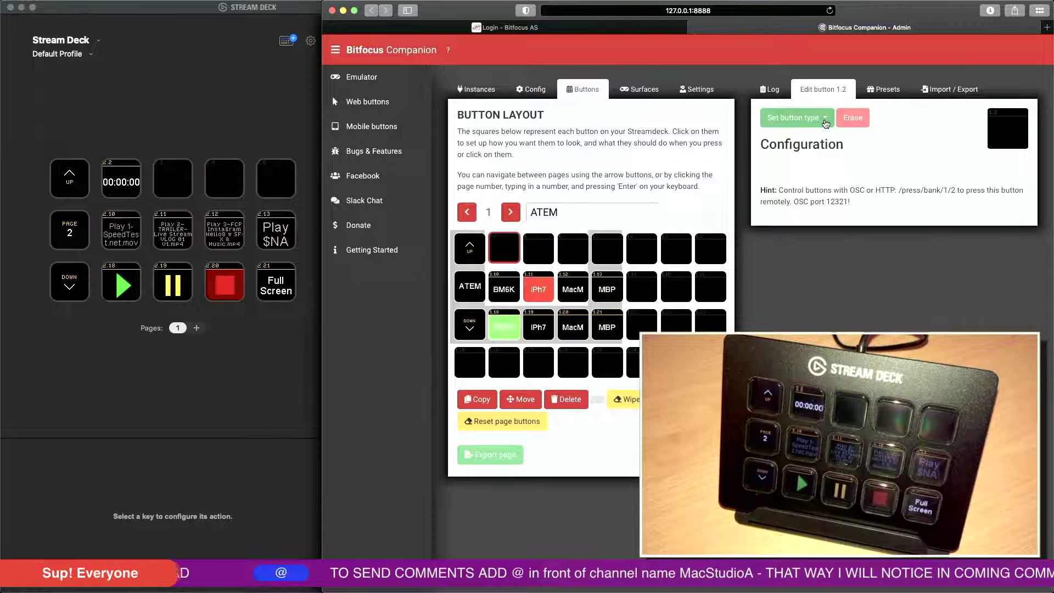
left_click(790, 118)
left_click(799, 140)
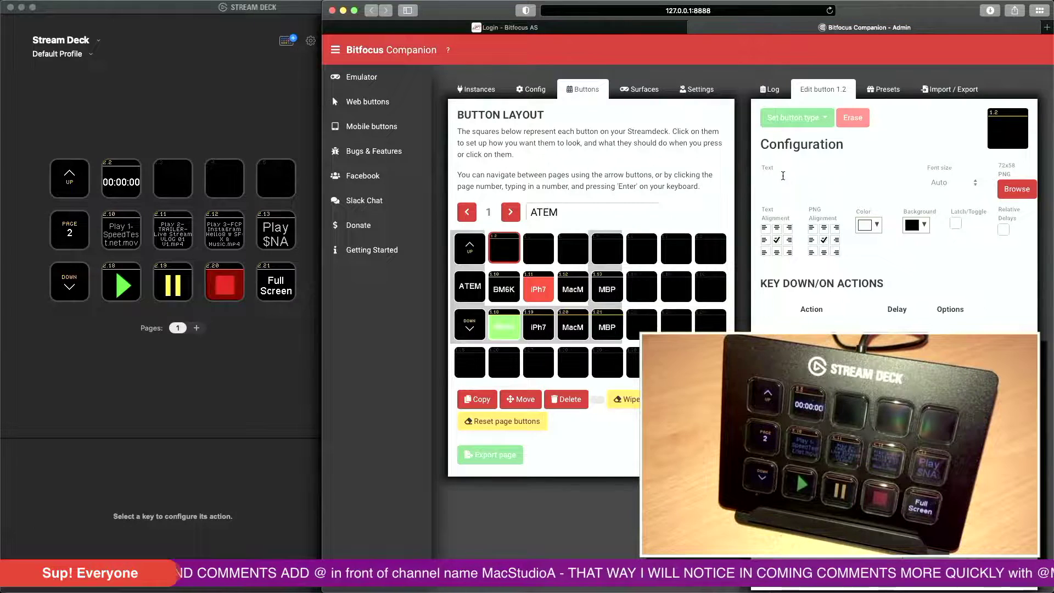
left_click(780, 175)
type("VLC")
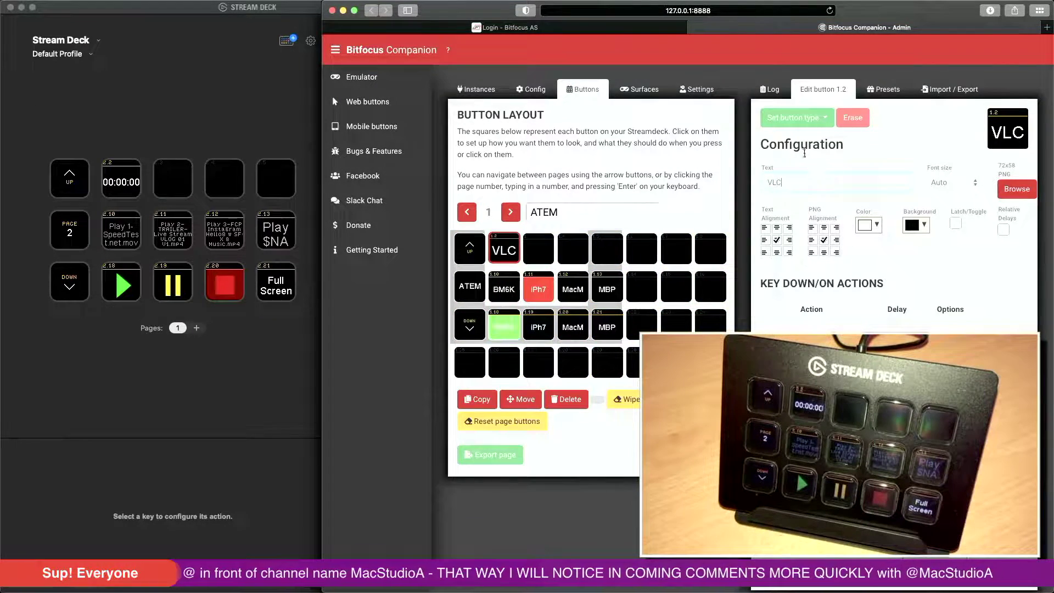
left_click(976, 184)
left_click(946, 142)
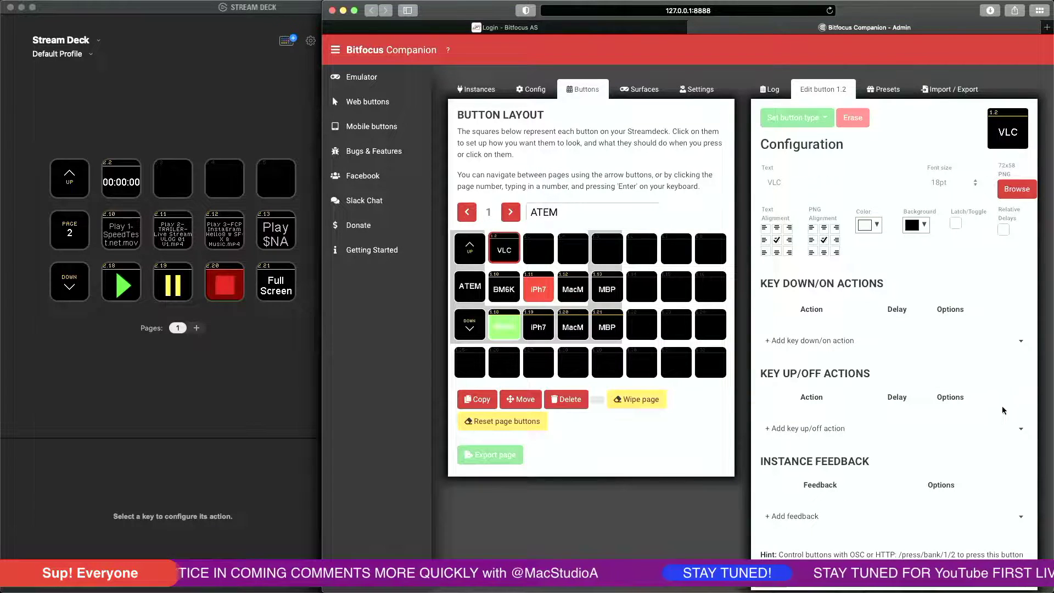
- Add an 'internal: Set surface to page' key-down action with Page 2, and test it
left_click(1020, 346)
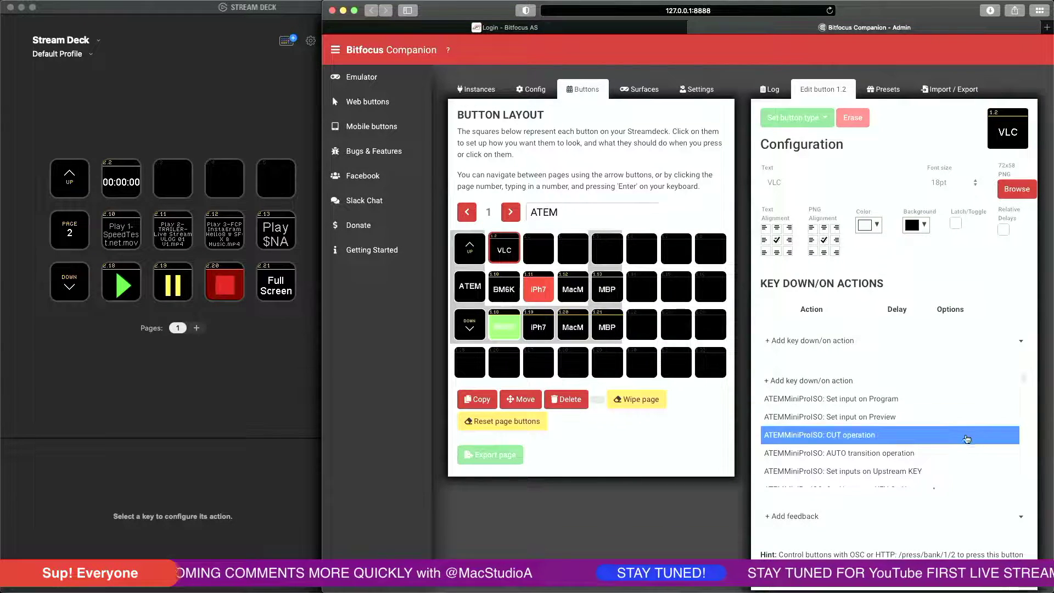
scroll(963, 445, "down", 10)
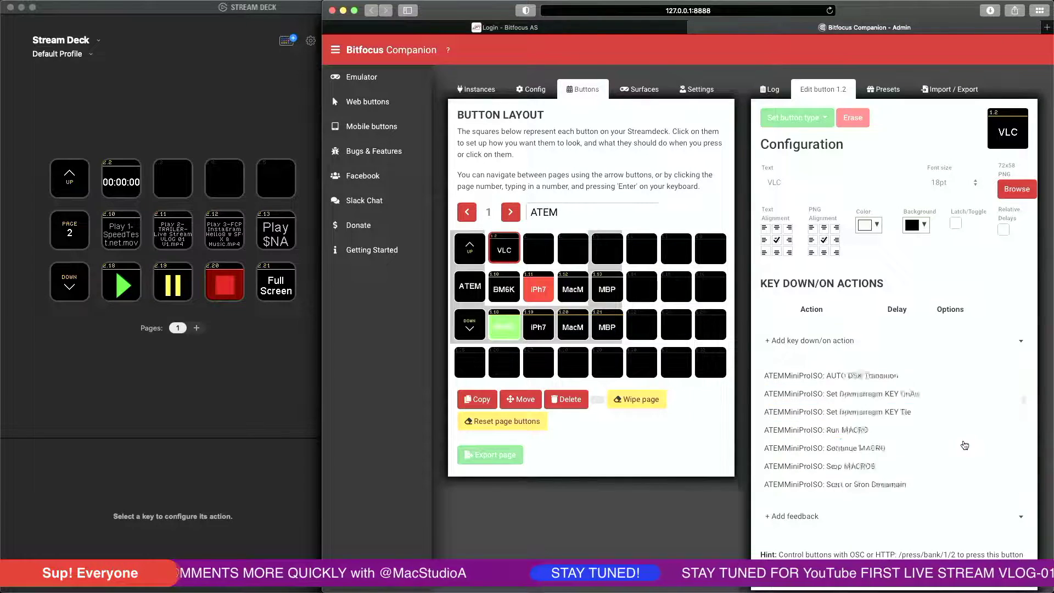
scroll(964, 444, "down", 10)
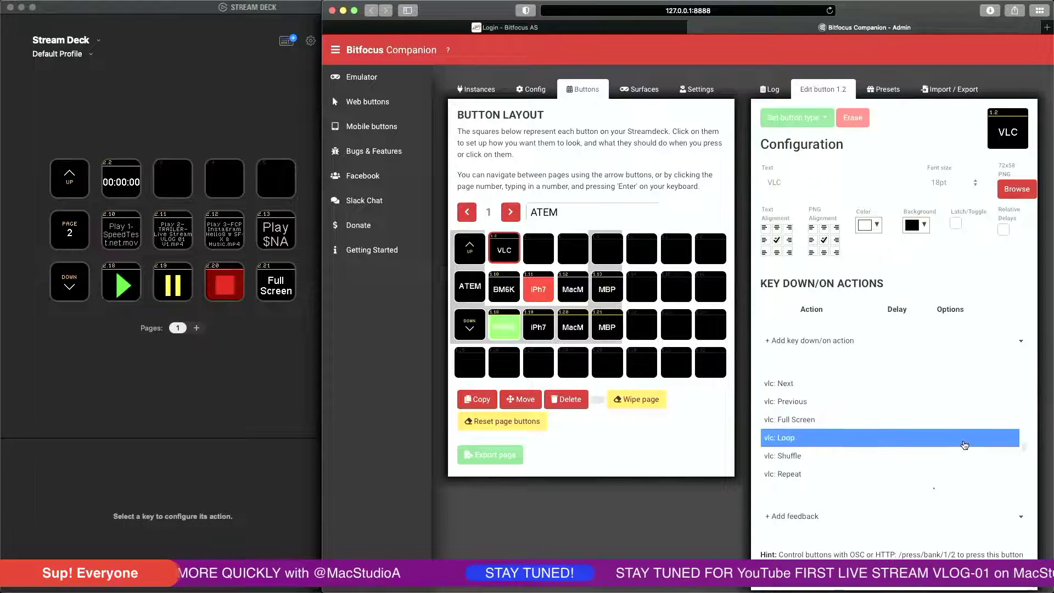
scroll(965, 445, "up", 2)
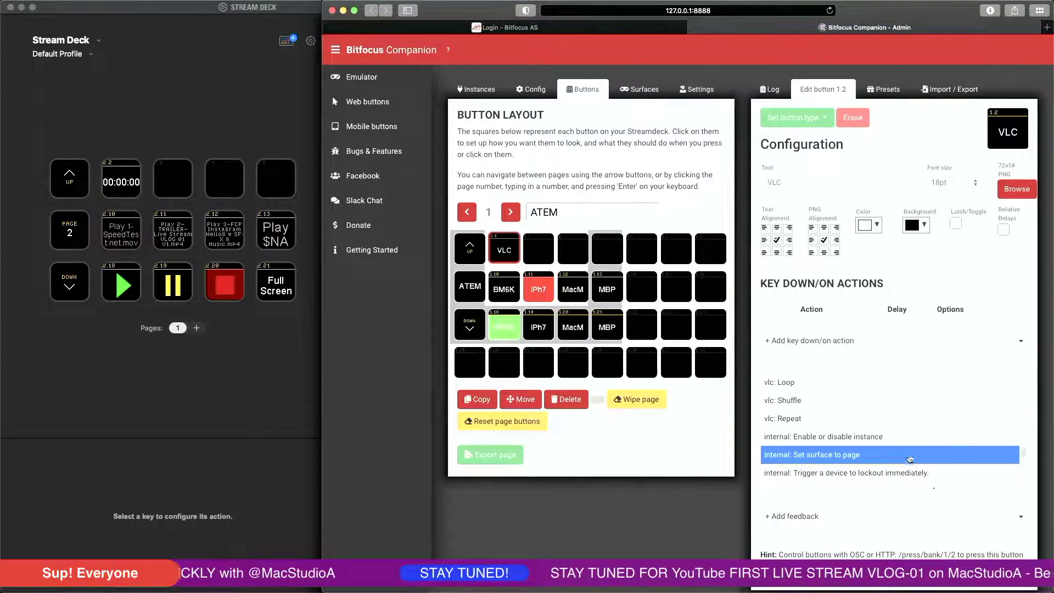
left_click(860, 459)
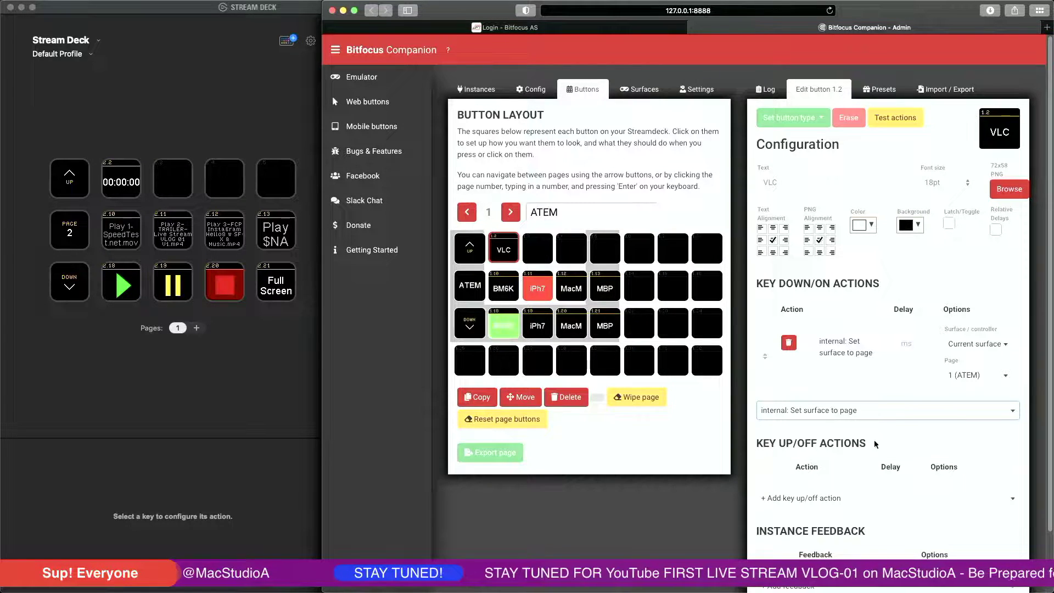
left_click(982, 378)
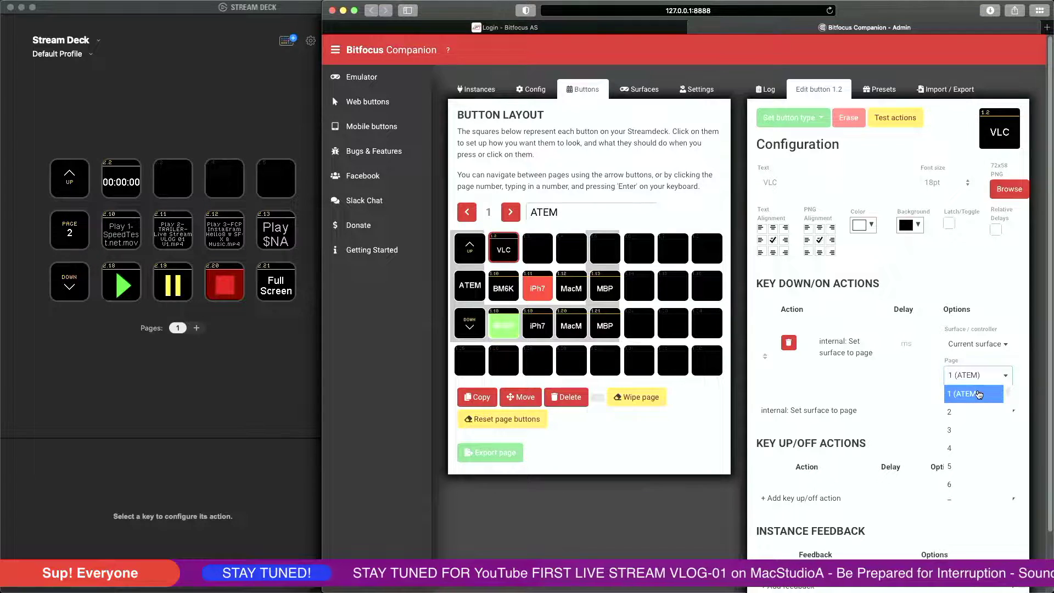
left_click(972, 411)
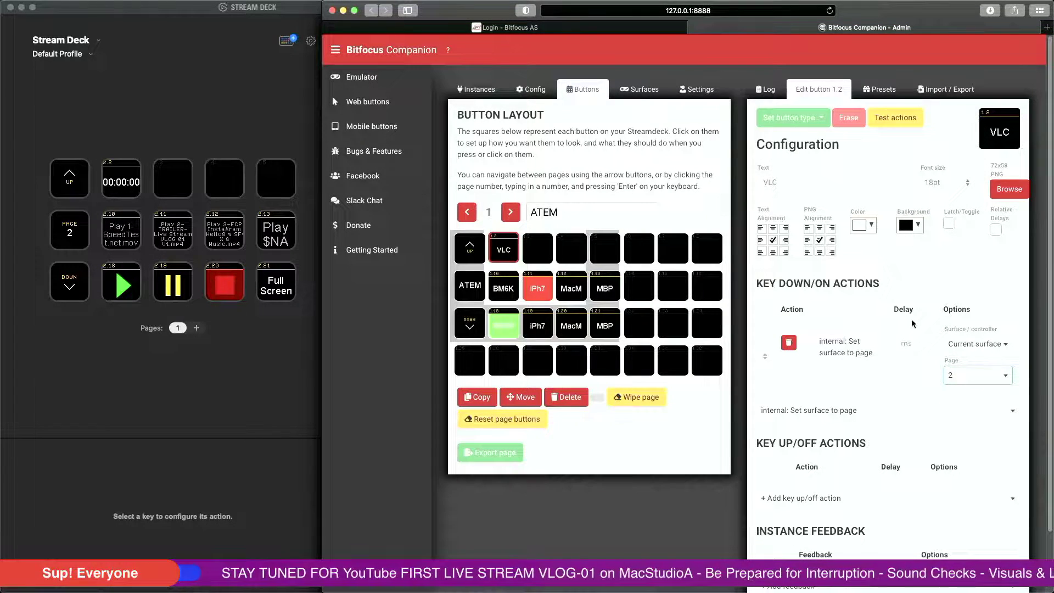
left_click(902, 122)
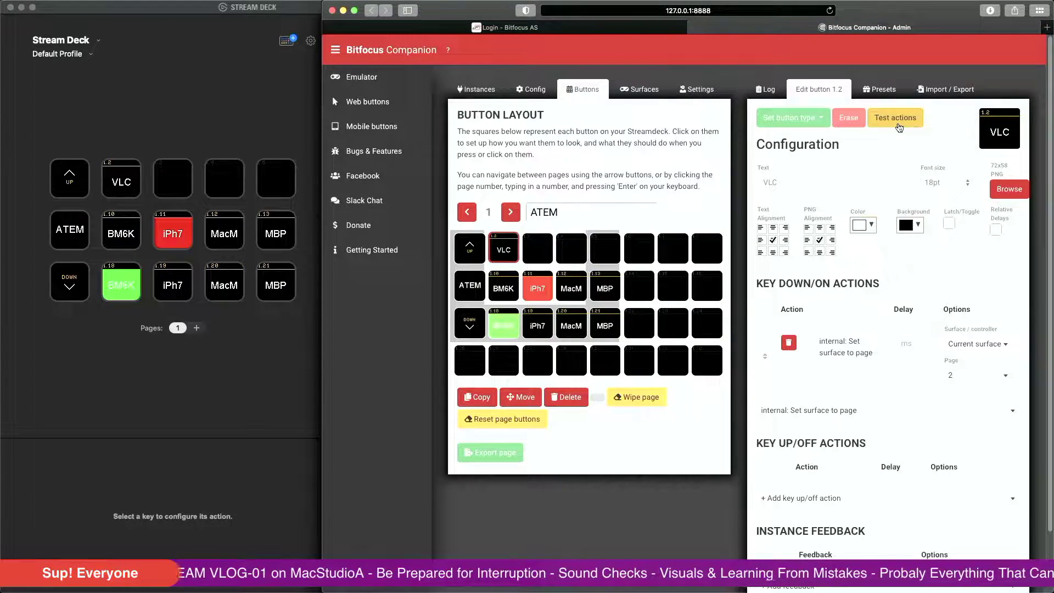
left_click(895, 118)
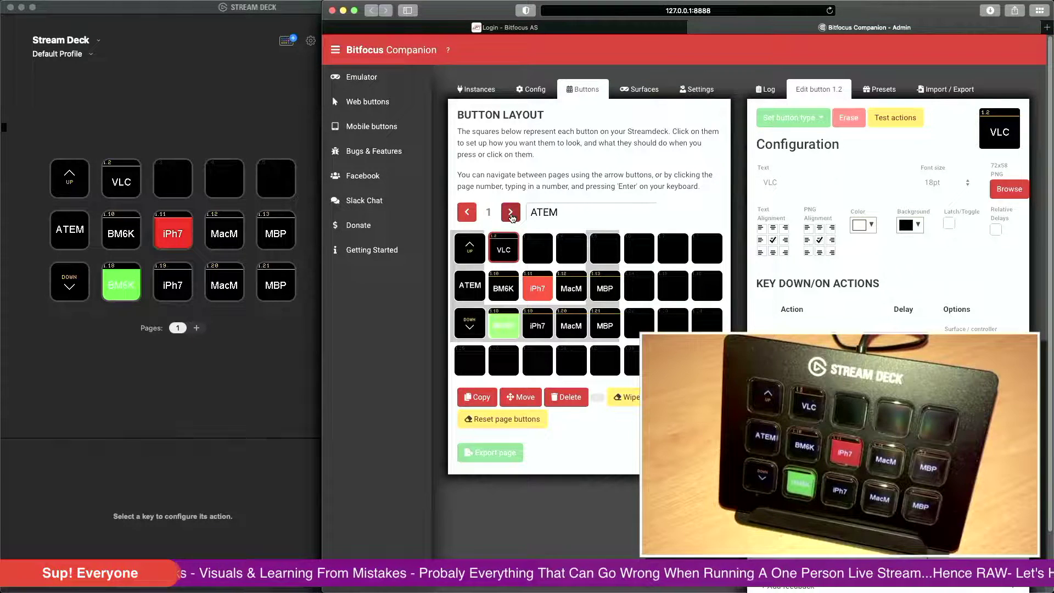
- Rename button page 2 to VLC
left_click(512, 218)
left_click(515, 215)
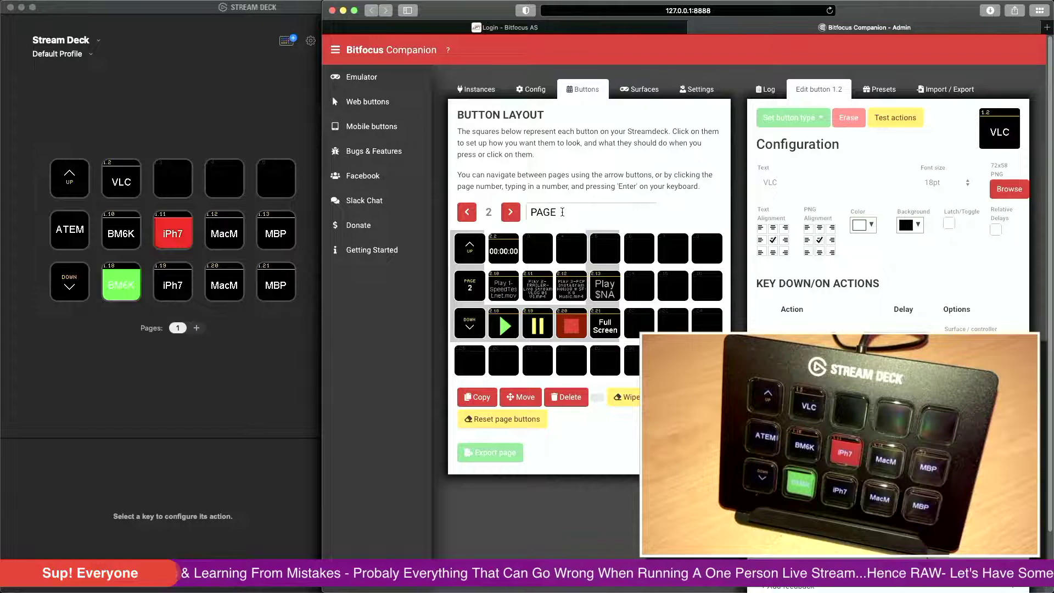
key("ctrl+a")
type("VLC")
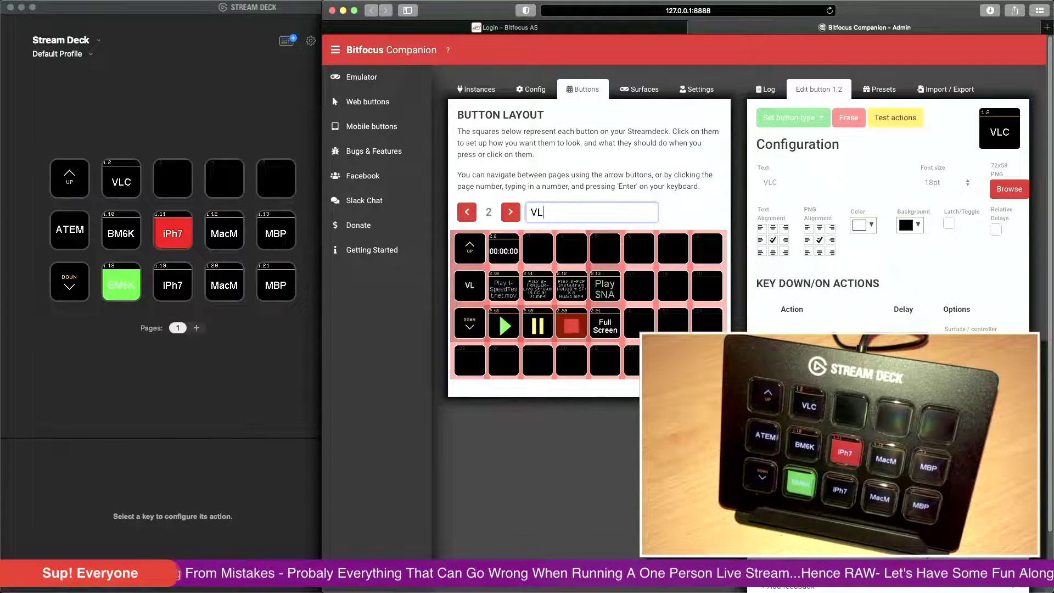
key("Return")
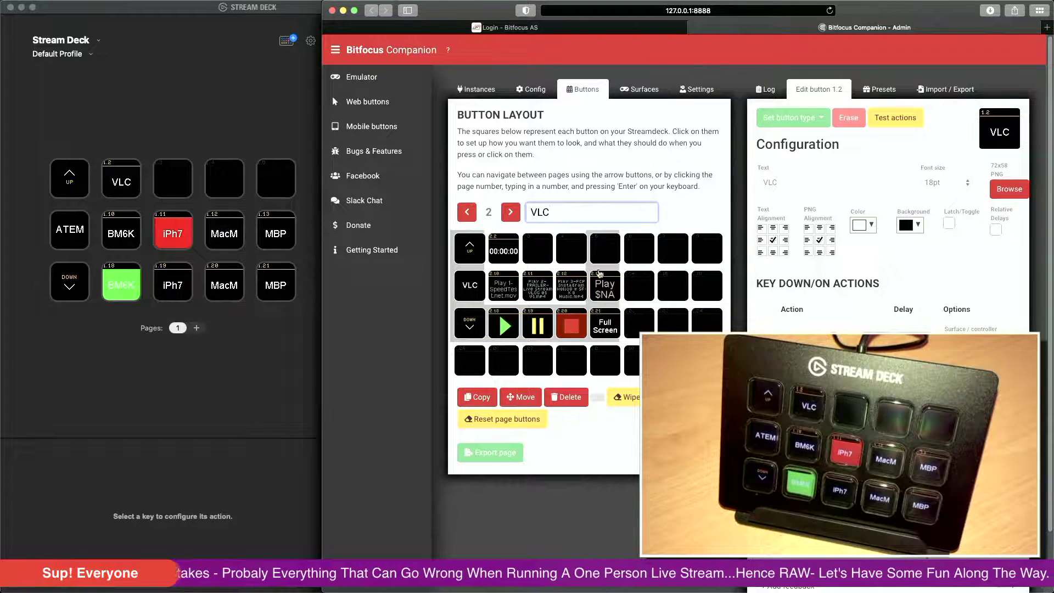
- Add $(vlc:r_hhmmss) on a new line under button 1.2's VLC label
left_click(467, 216)
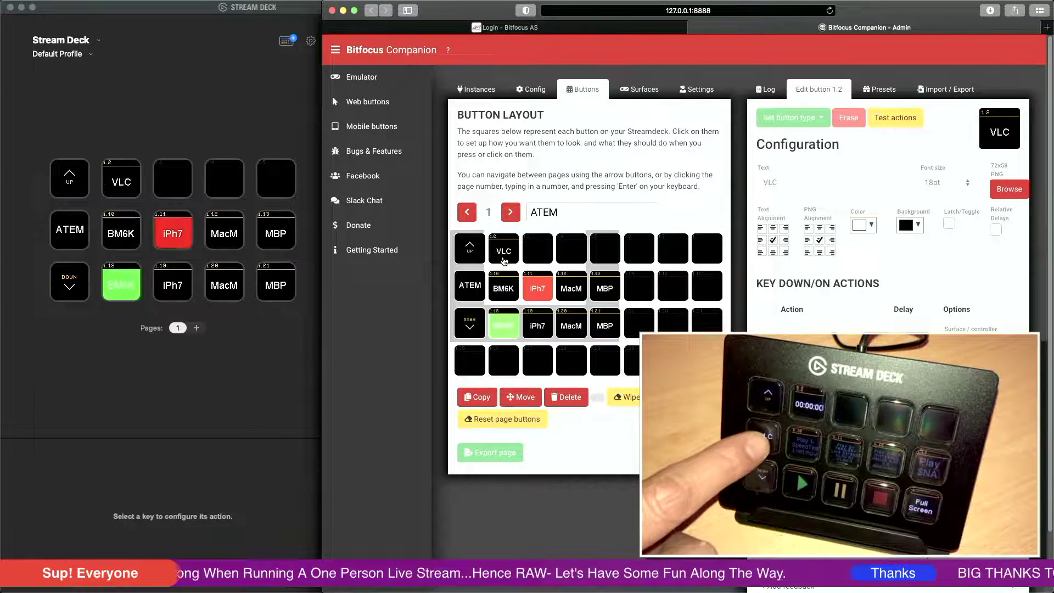
left_click(502, 256)
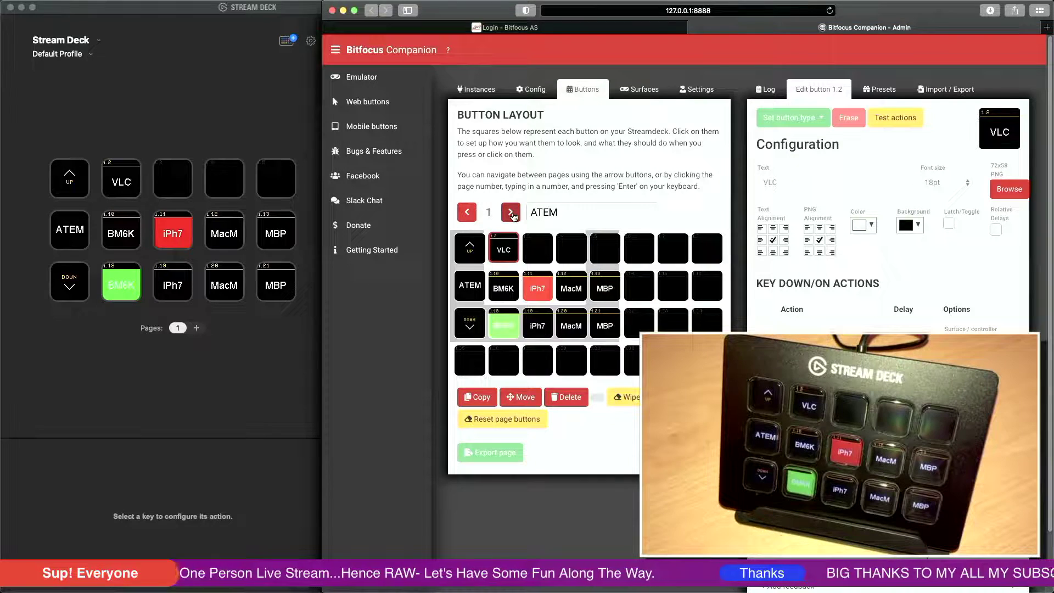
left_click(511, 214)
left_click(512, 251)
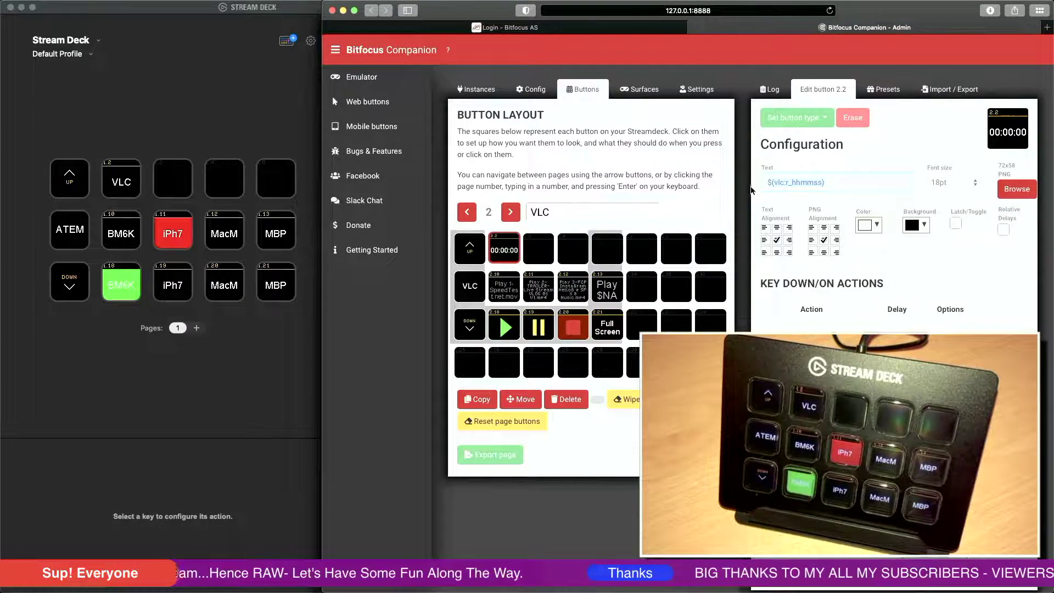
left_click(467, 212)
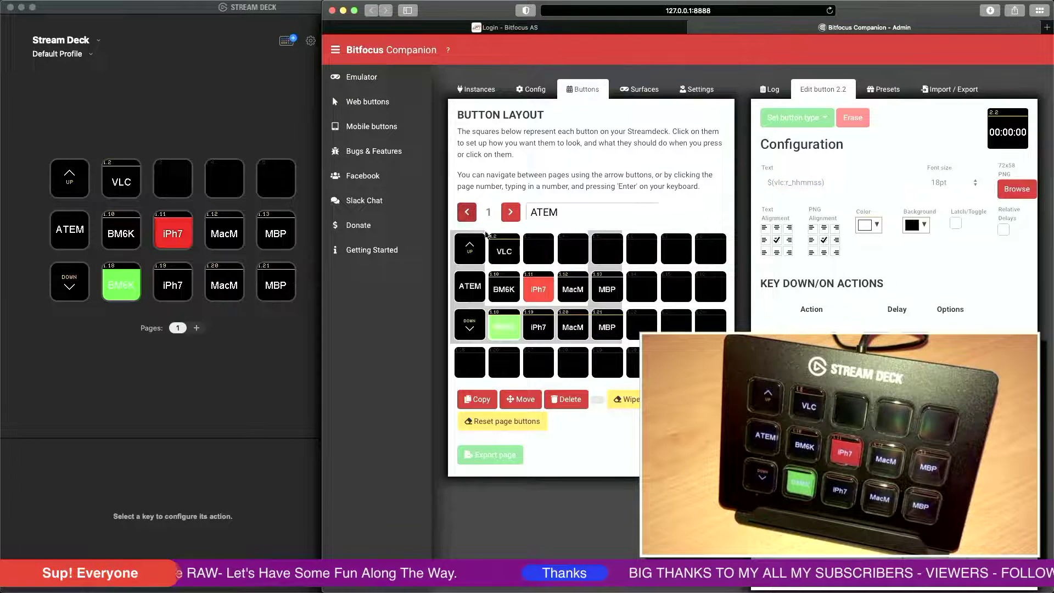
left_click(503, 248)
left_click(785, 183)
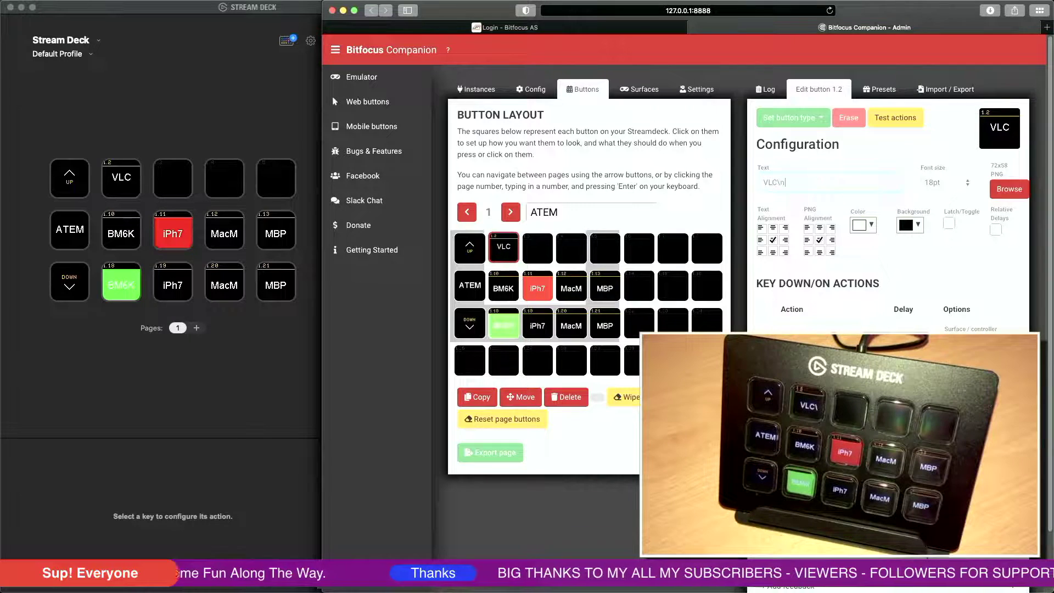
type("$(vlc:r_hhmmss)")
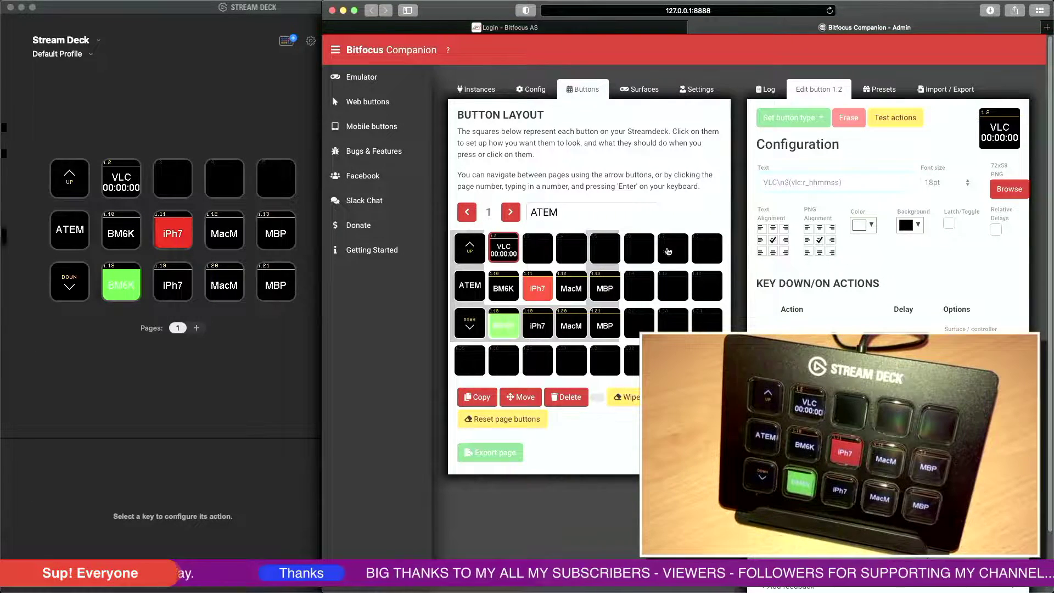
left_click(539, 256)
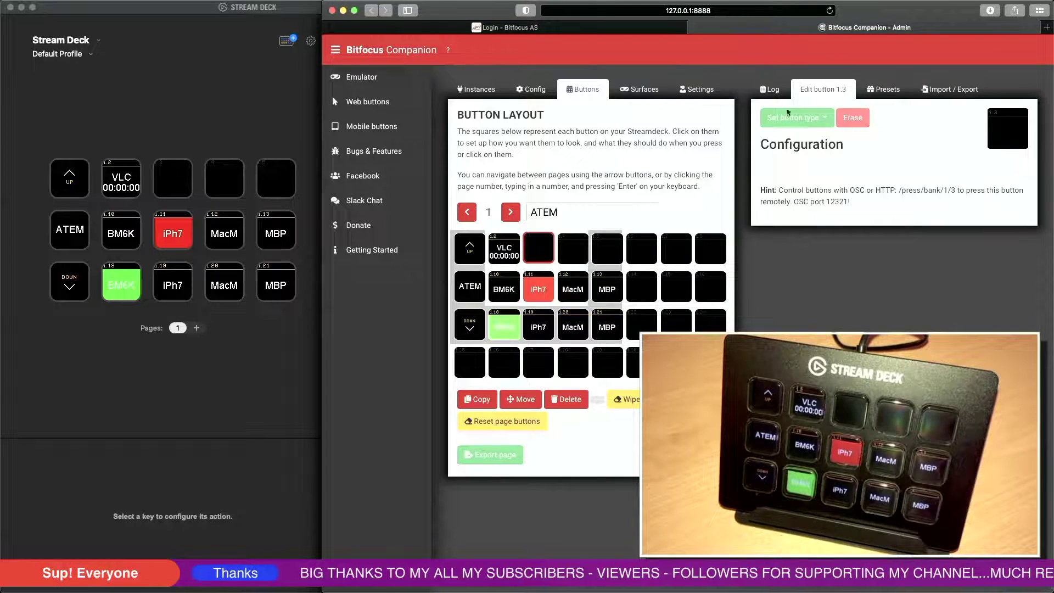
- Make button 1.3 a Regular button labelled PLAY CLIP #1 at 18pt
left_click(808, 119)
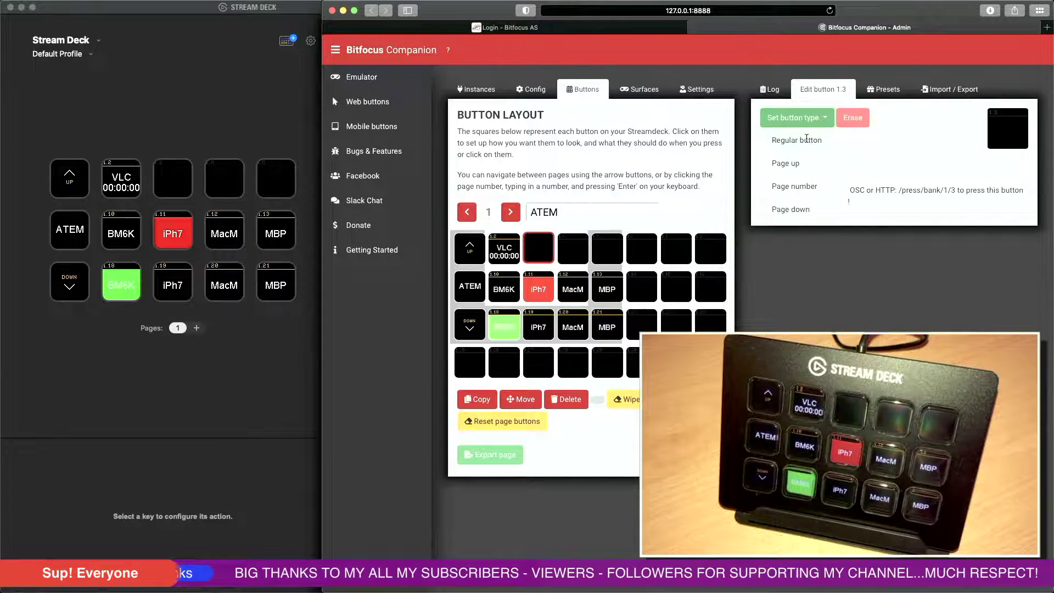
left_click(806, 138)
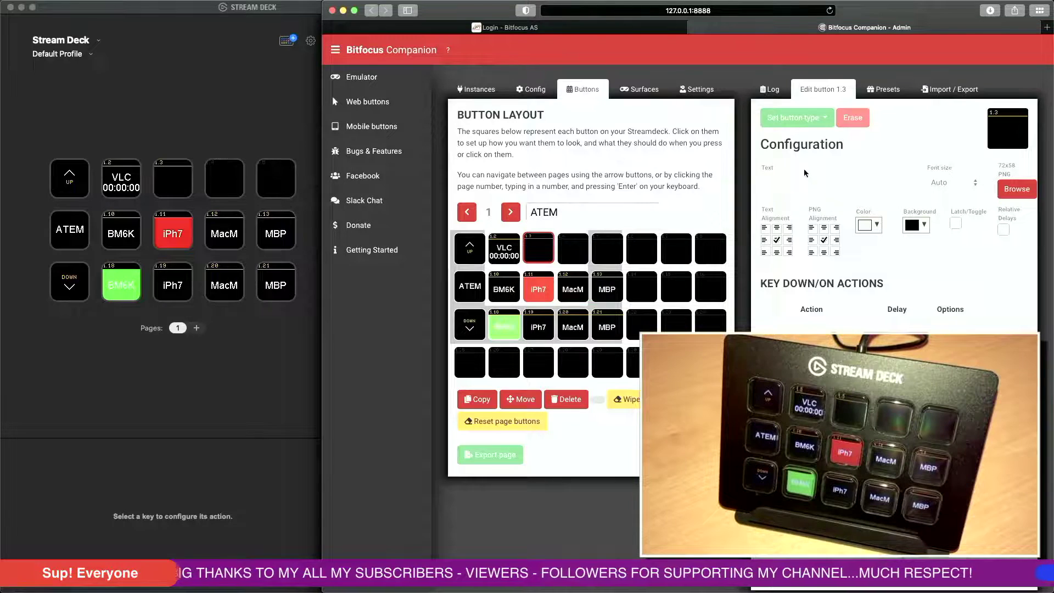
left_click(773, 181)
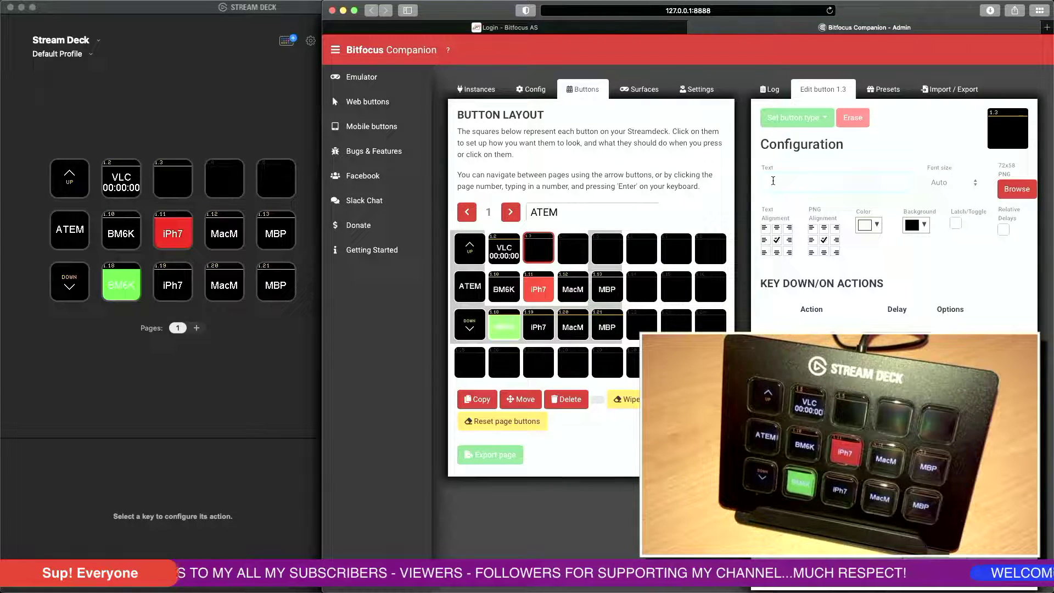
type("PLAY")
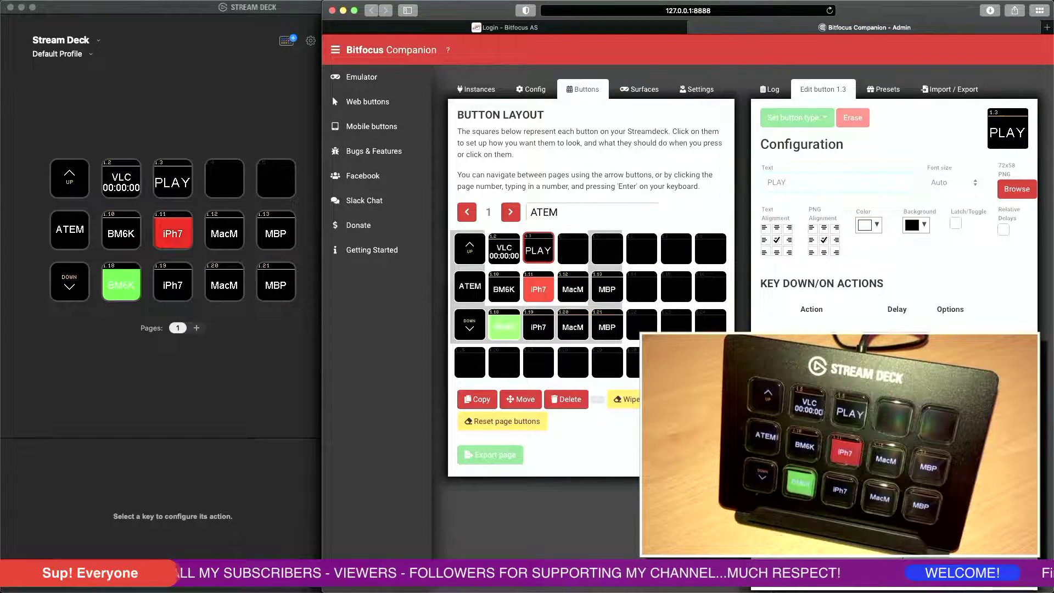
type(" CLIP ")
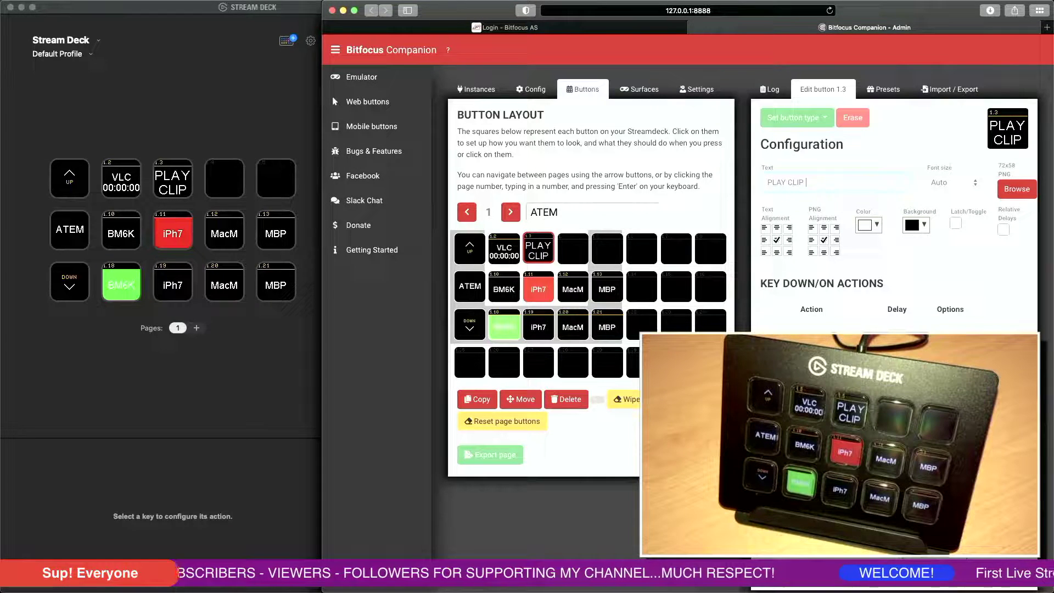
type("#1")
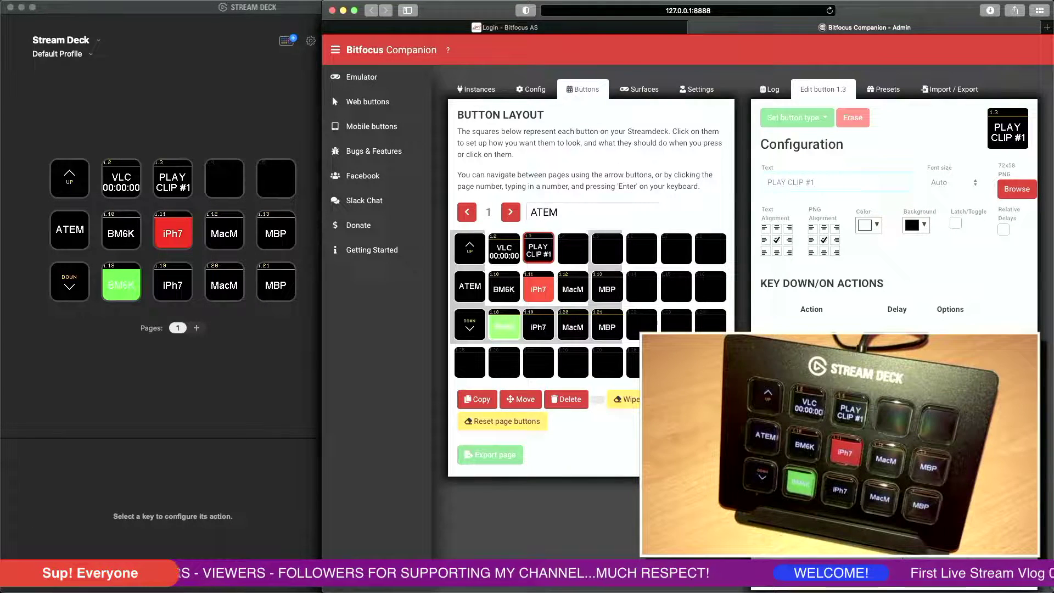
left_click(971, 189)
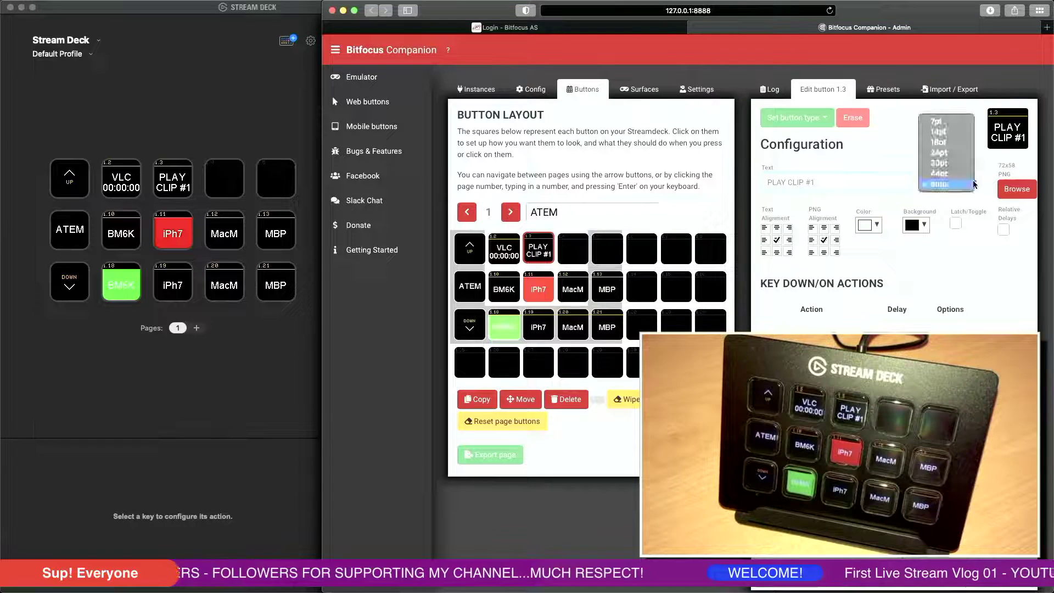
left_click(943, 145)
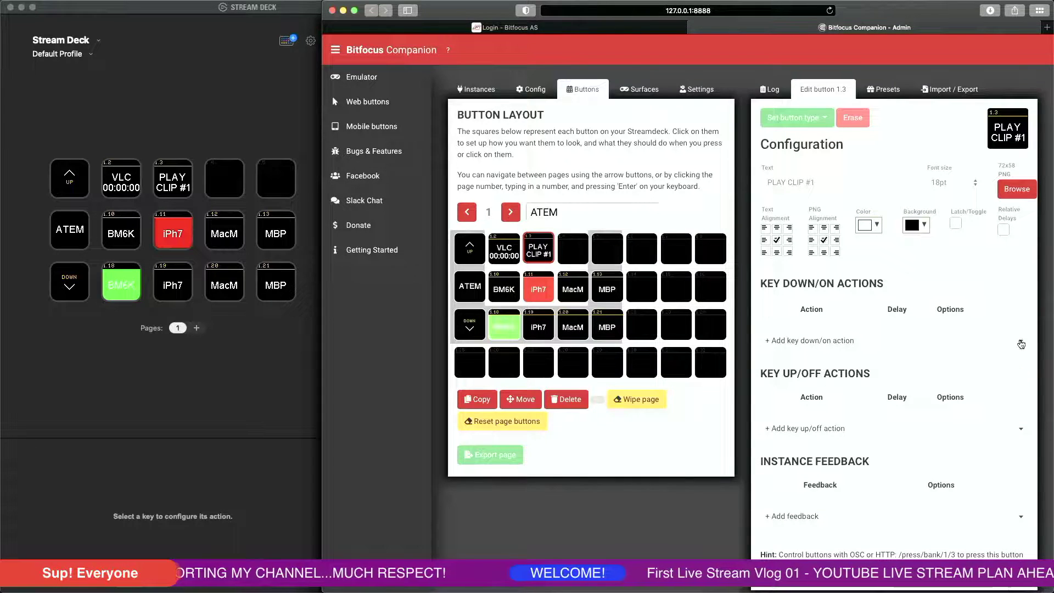
- Add a vlc: Play ID key-down action to the button
left_click(1020, 341)
scroll(992, 421, "down", 2)
scroll(993, 421, "down", 10)
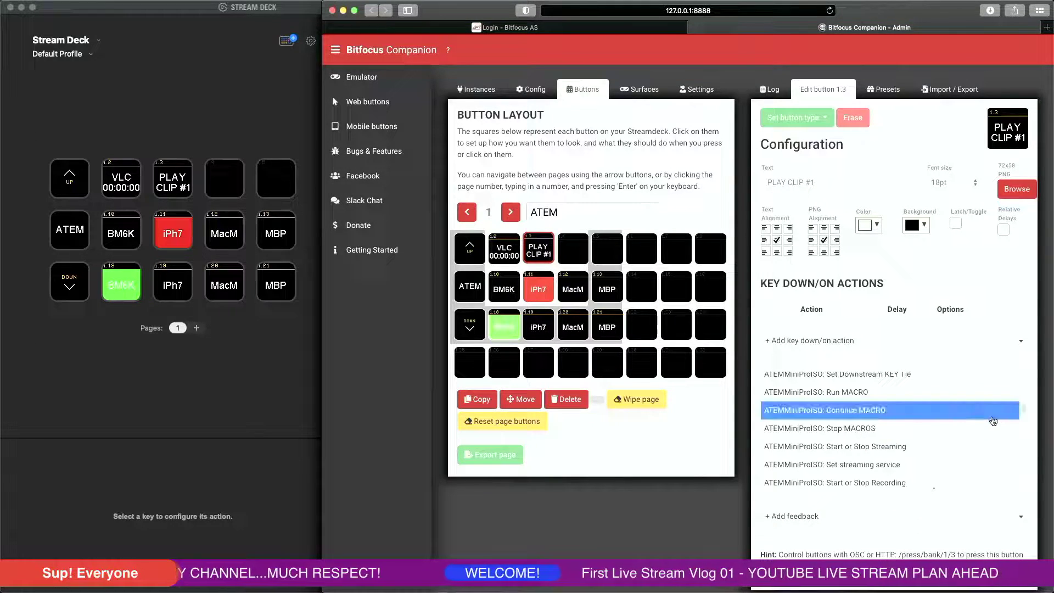
left_click(895, 404)
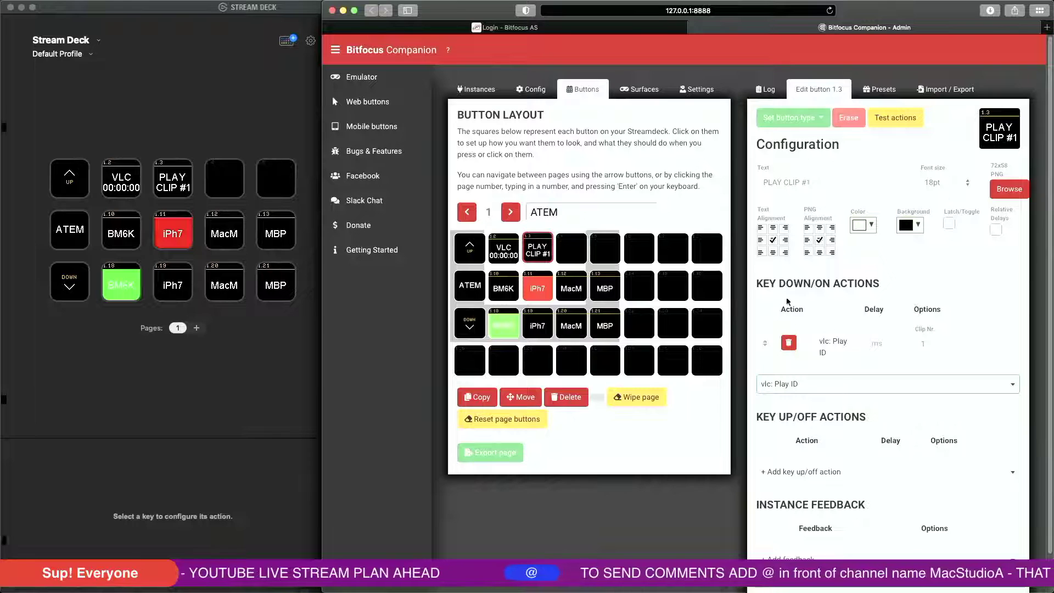
- Make button 1.4 a Regular button labelled PLAY CLIP #3
left_click(568, 254)
left_click(796, 118)
left_click(808, 141)
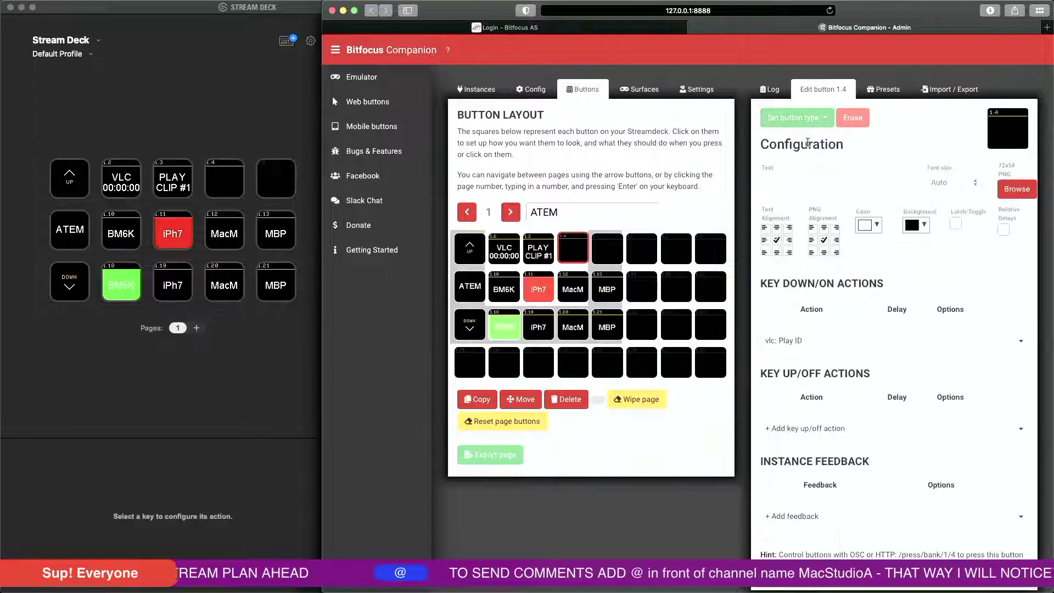
type("PLAY CLIP")
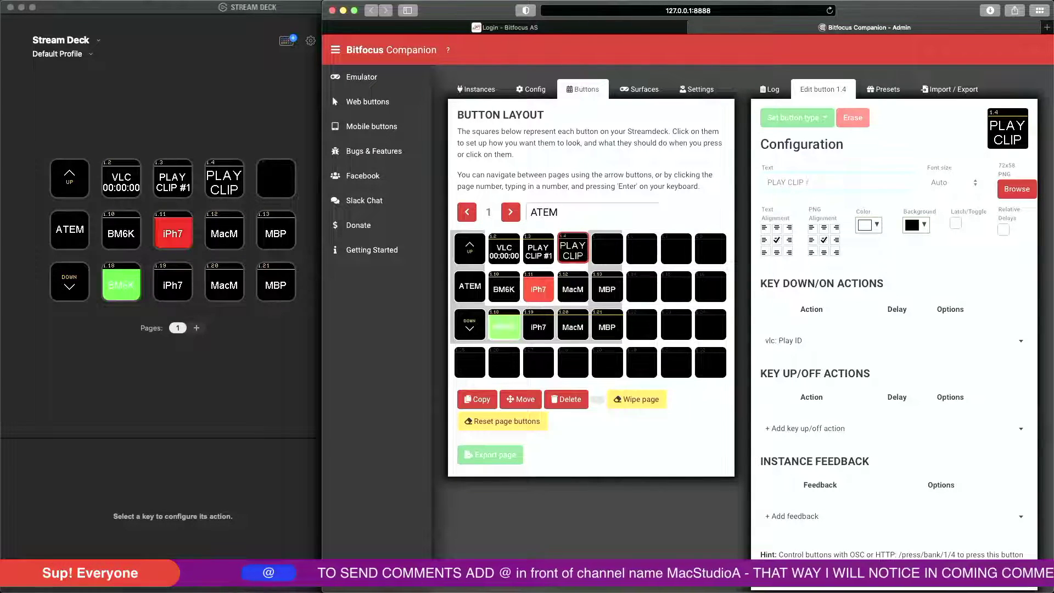
type(" #3")
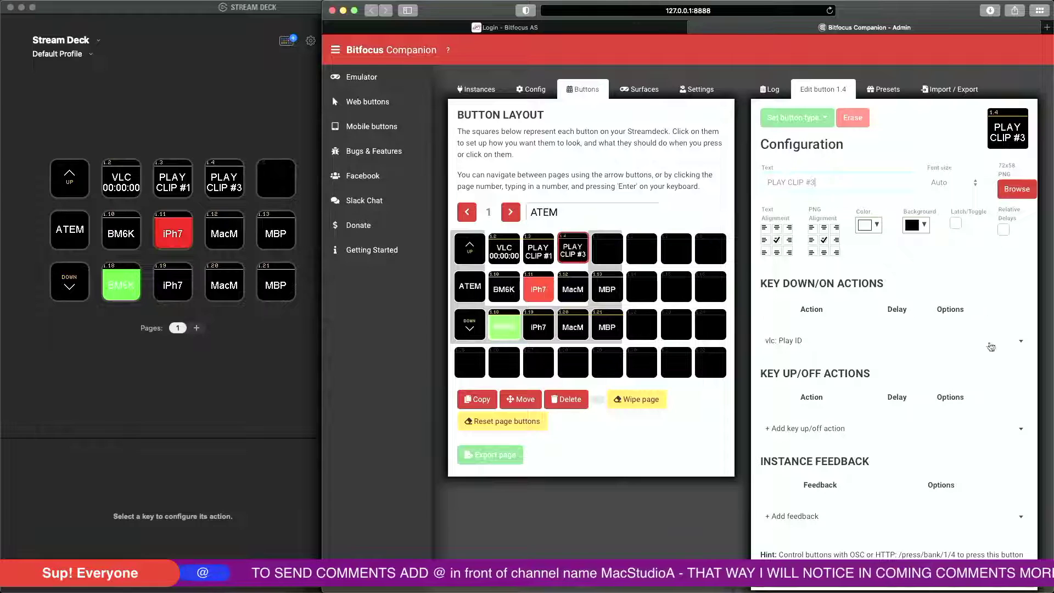
- Add a vlc: Play ID key-down action with Clip Nr set to 3
left_click(991, 346)
scroll(994, 411, "down", 5)
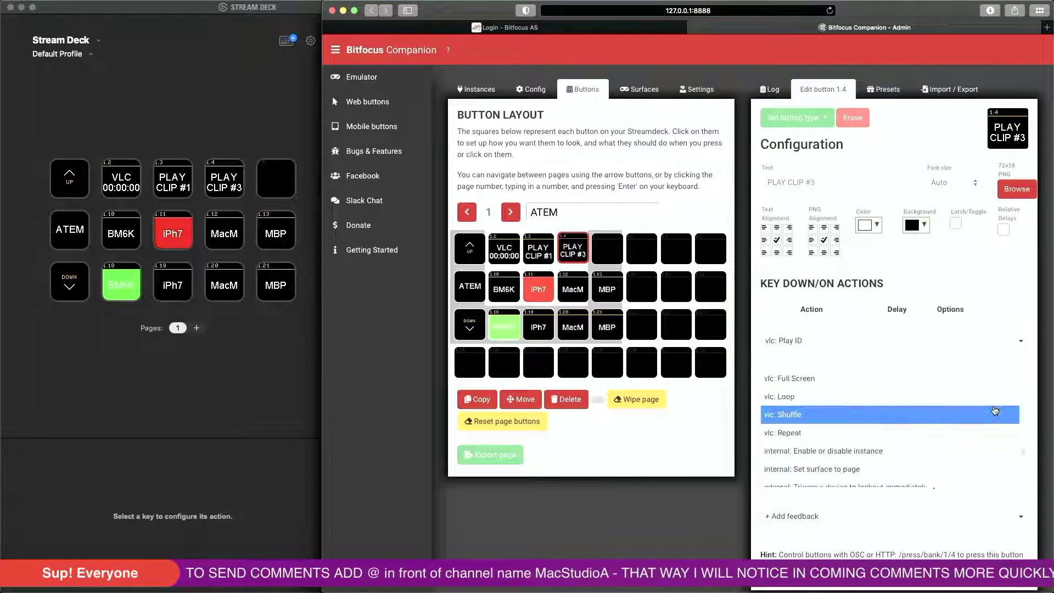
scroll(994, 410, "down", 3)
scroll(961, 406, "up", 5)
left_click(924, 399)
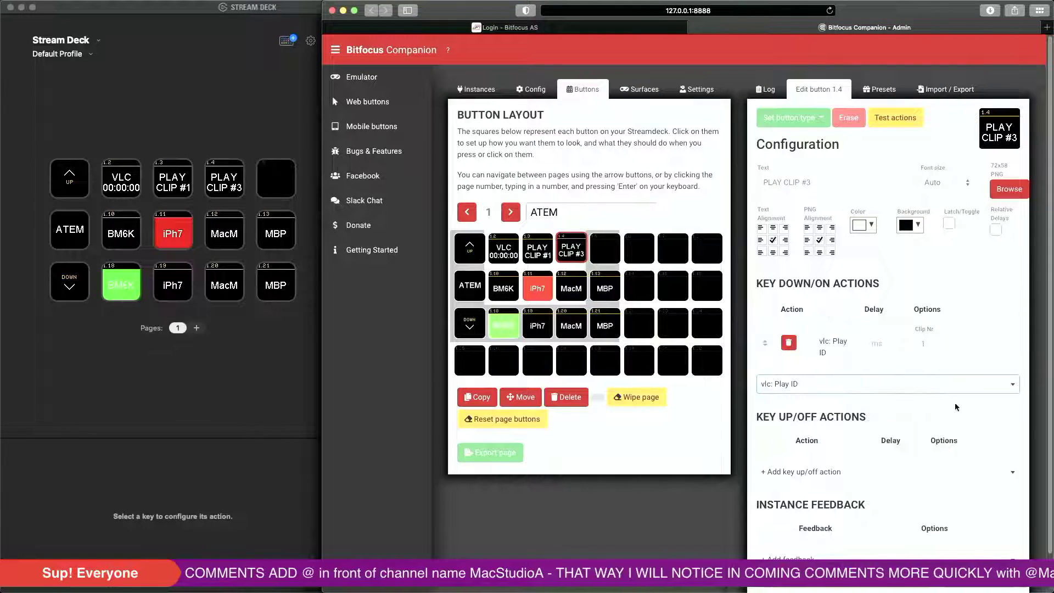
left_click(915, 346)
type("3")
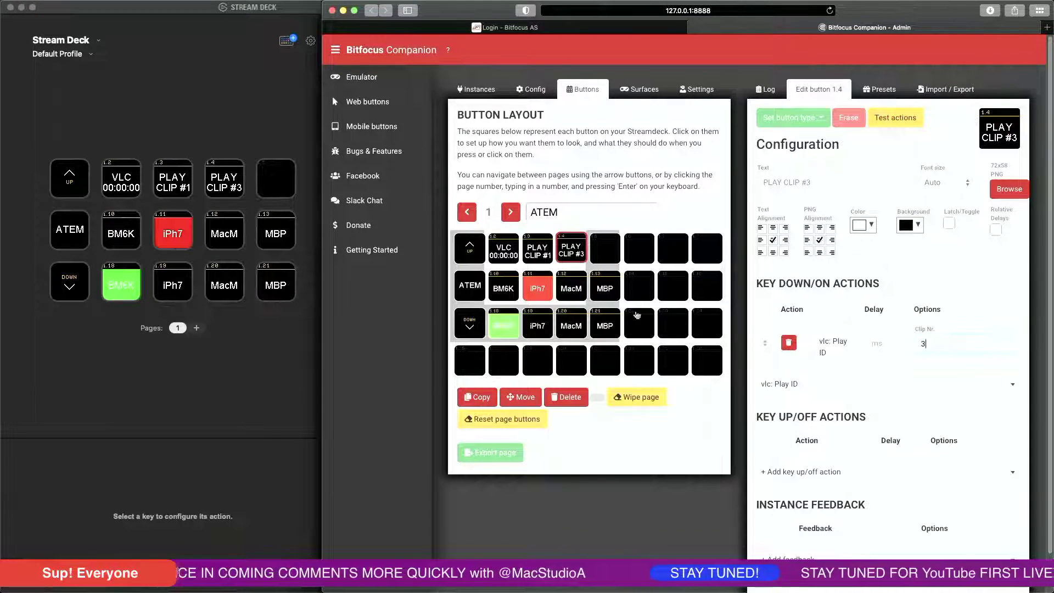
- Give the Play 1-SpeedTest.net.mov clip button an ATEM Set input on Program action with Camera 1
left_click(511, 211)
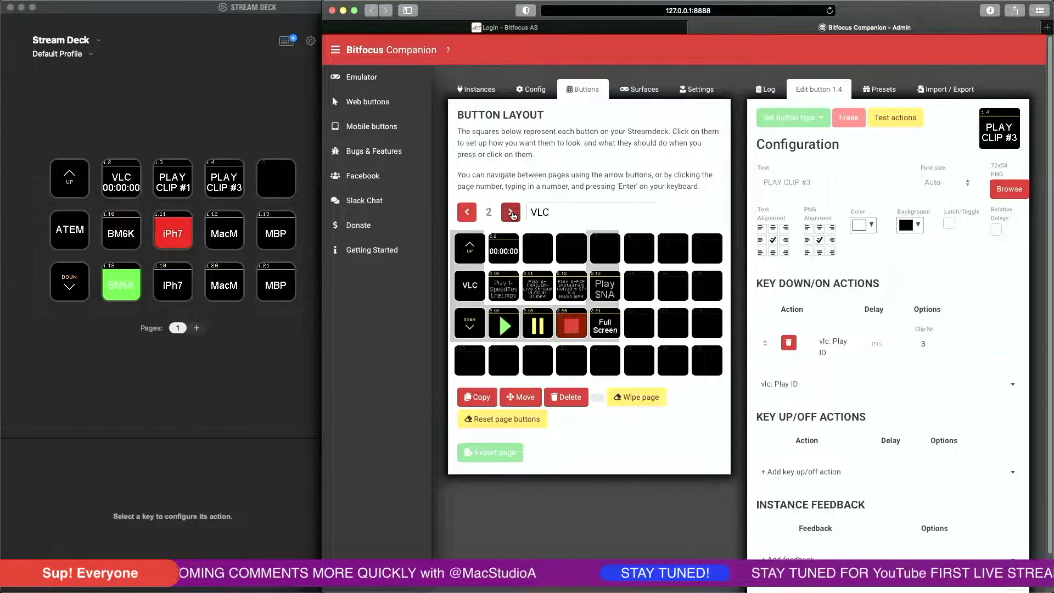
left_click(509, 293)
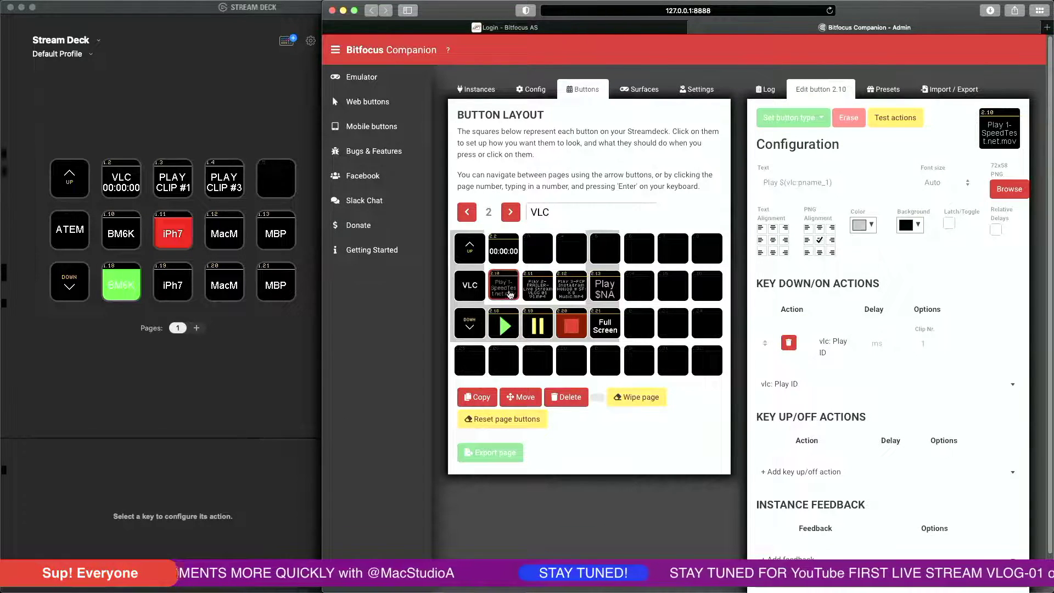
left_click(1015, 388)
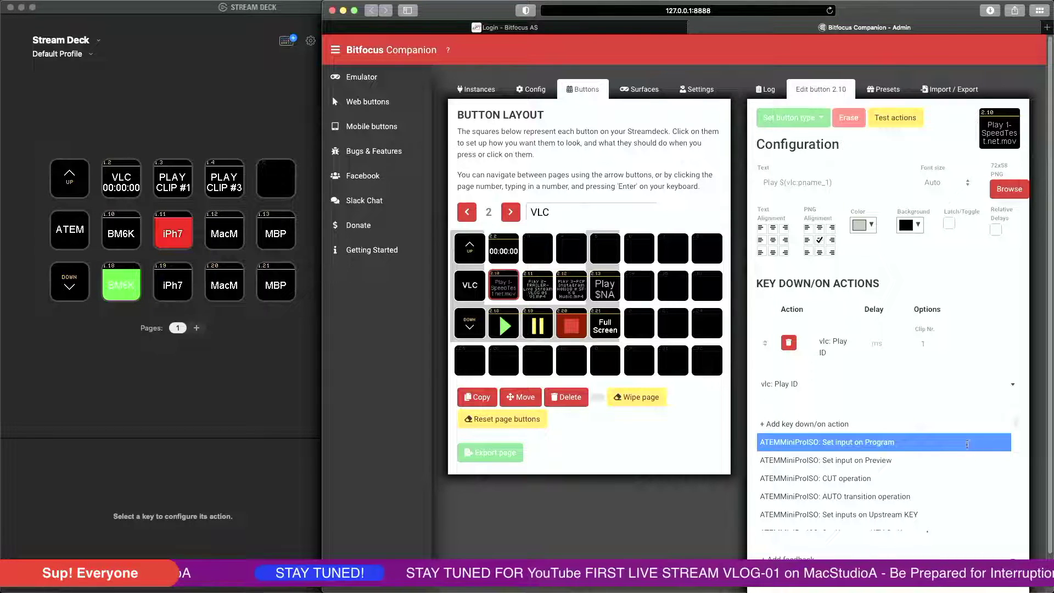
left_click(968, 447)
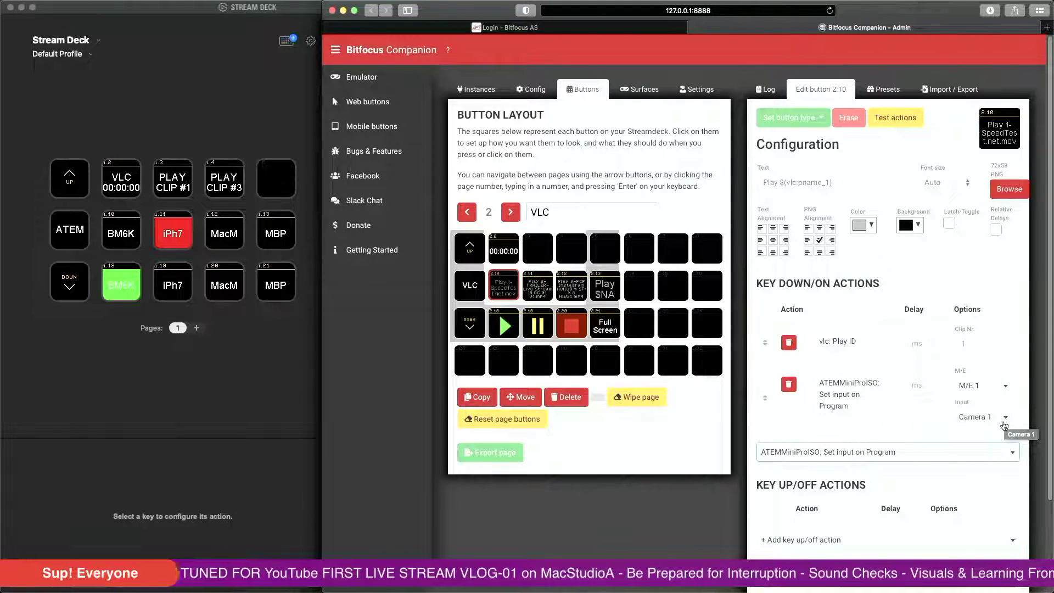
left_click(1004, 423)
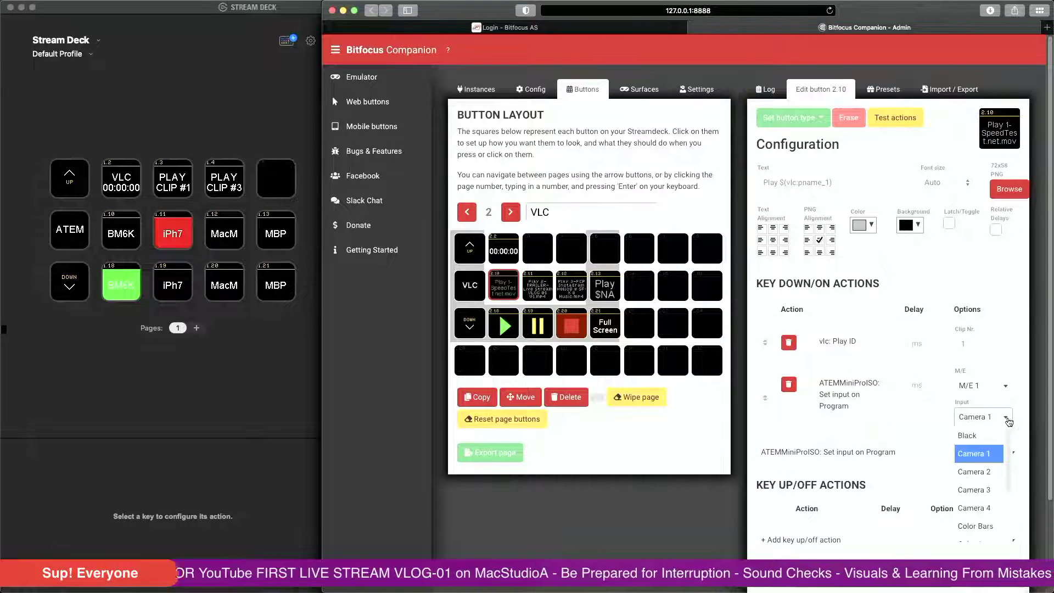
left_click(986, 459)
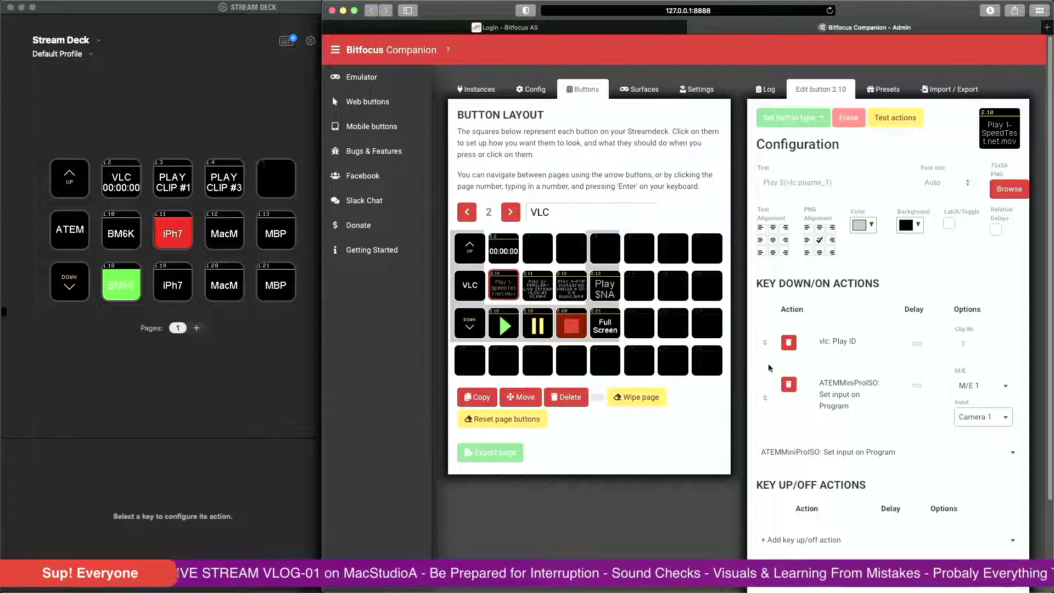
- Add the same ATEM Set input on Program action to clip buttons 2.11, 2.12 and Play $NA
left_click(537, 286)
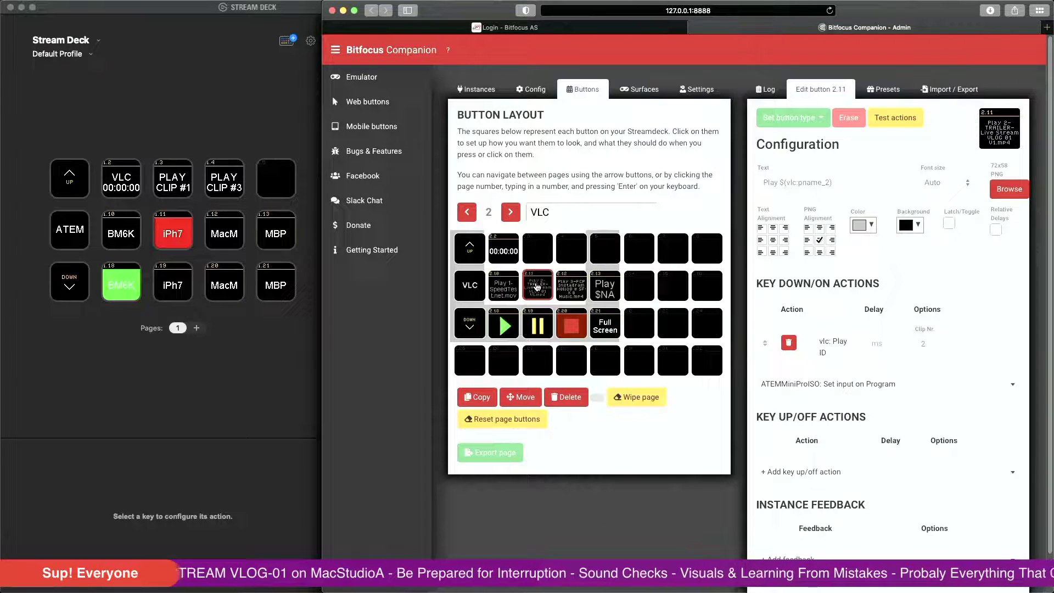
left_click(977, 387)
left_click(886, 442)
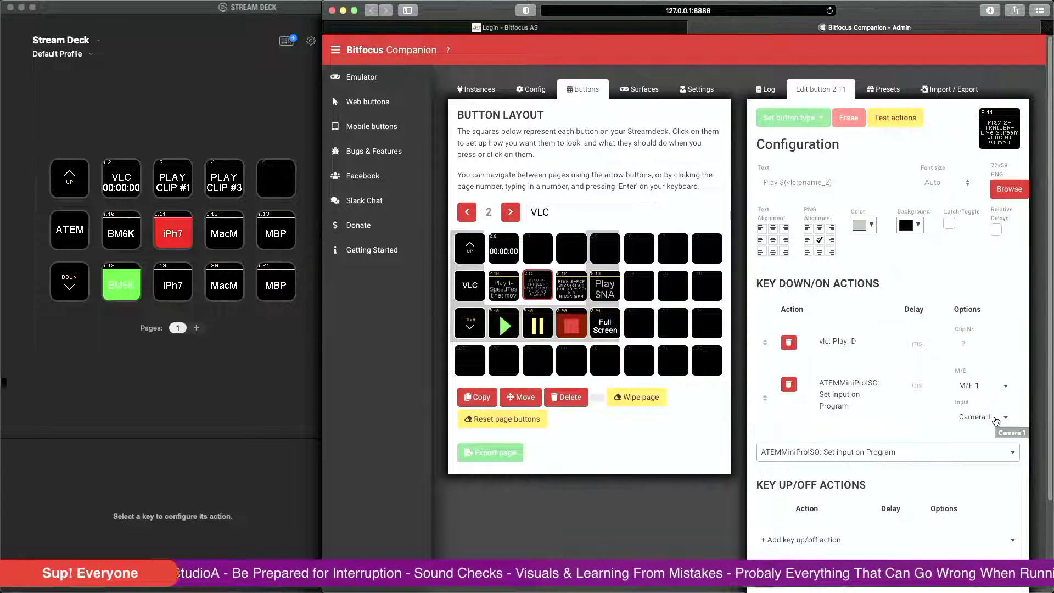
left_click(571, 286)
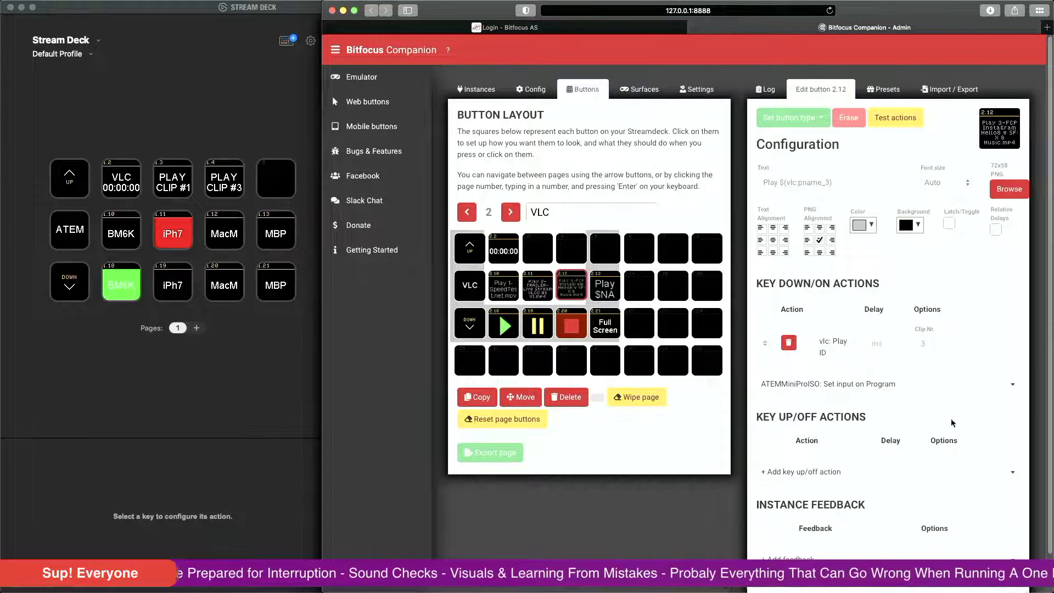
left_click(953, 423)
left_click(881, 443)
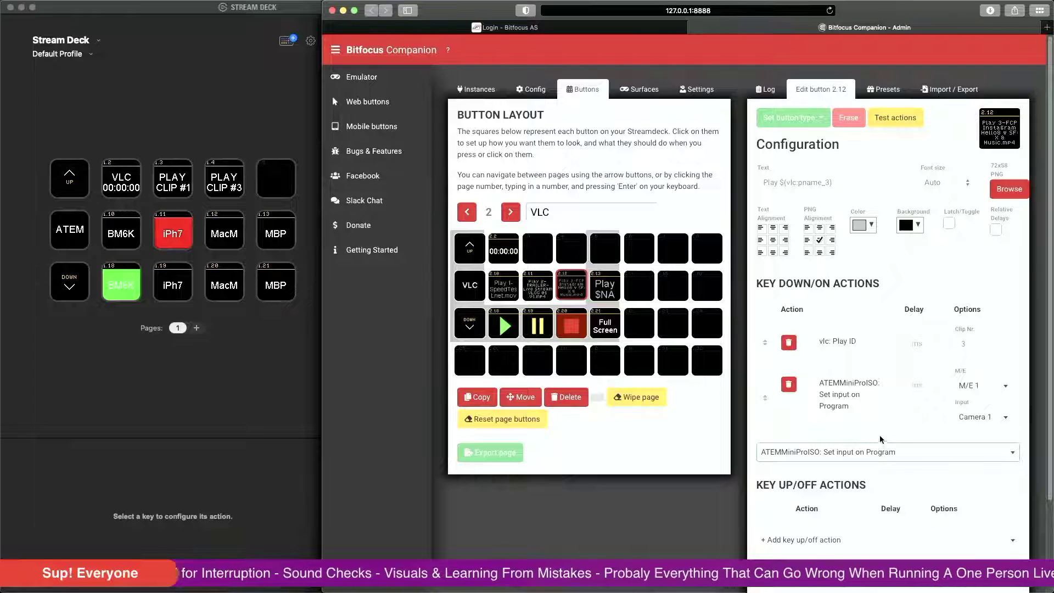
left_click(599, 289)
left_click(938, 383)
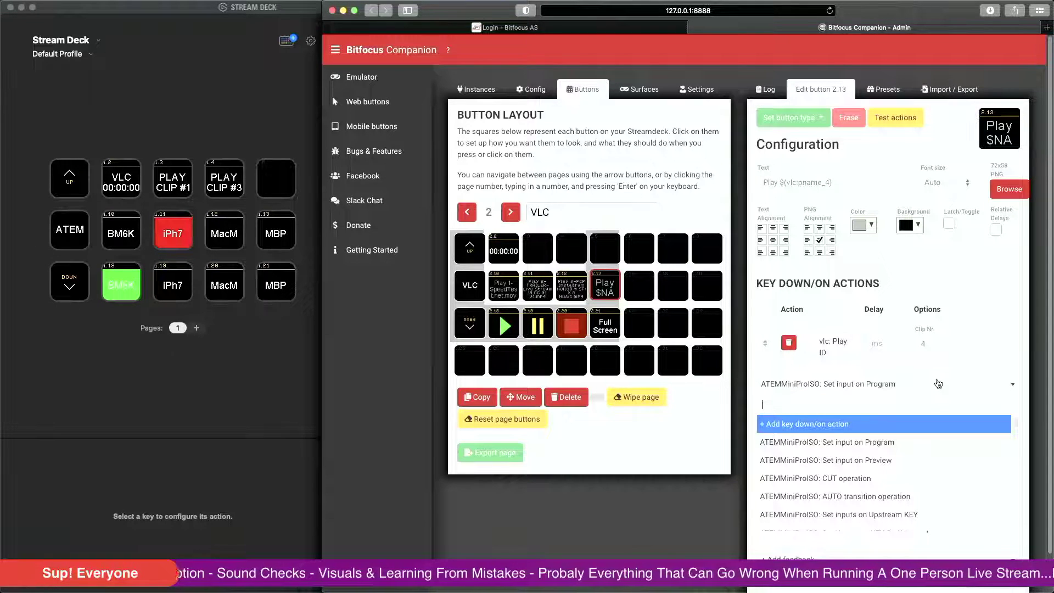
left_click(884, 443)
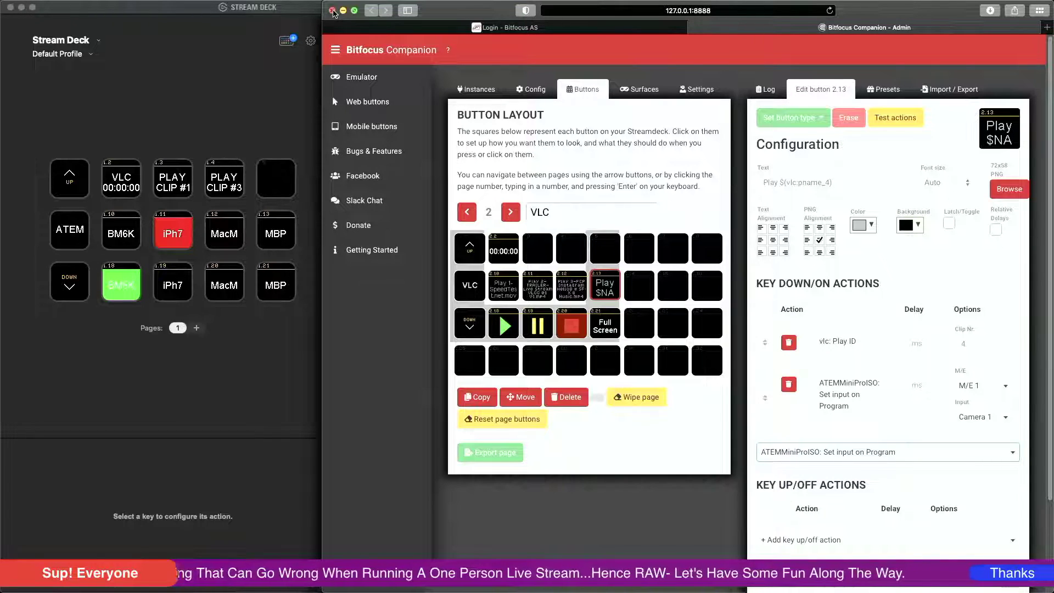
- Add 'ATEMMiniProISO: Set input on Program' to PLAY CLIP #1 and #3, then close the admin window
mouse_move(330, 25)
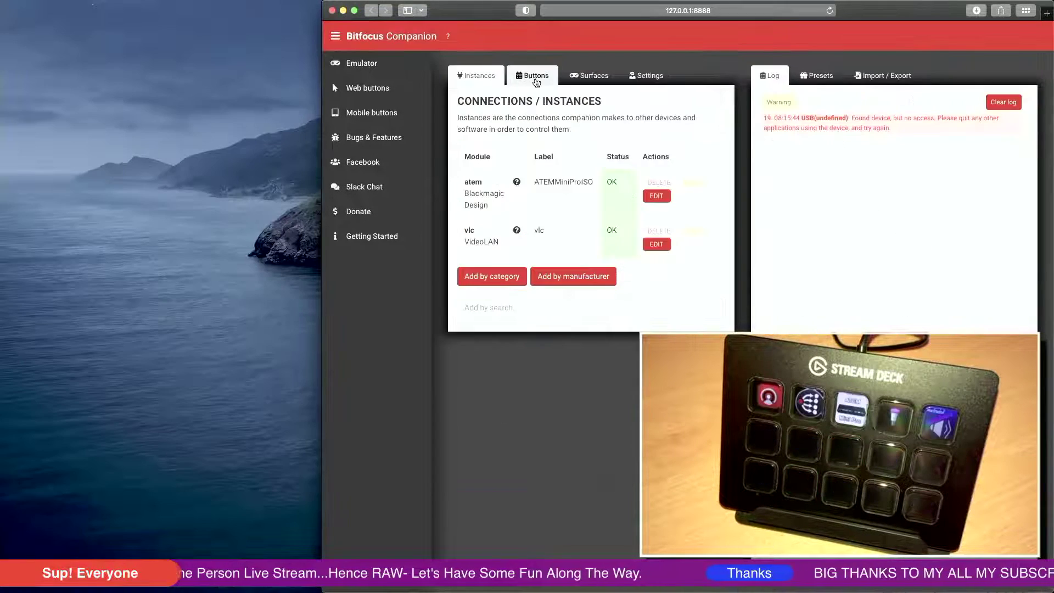
left_click(535, 78)
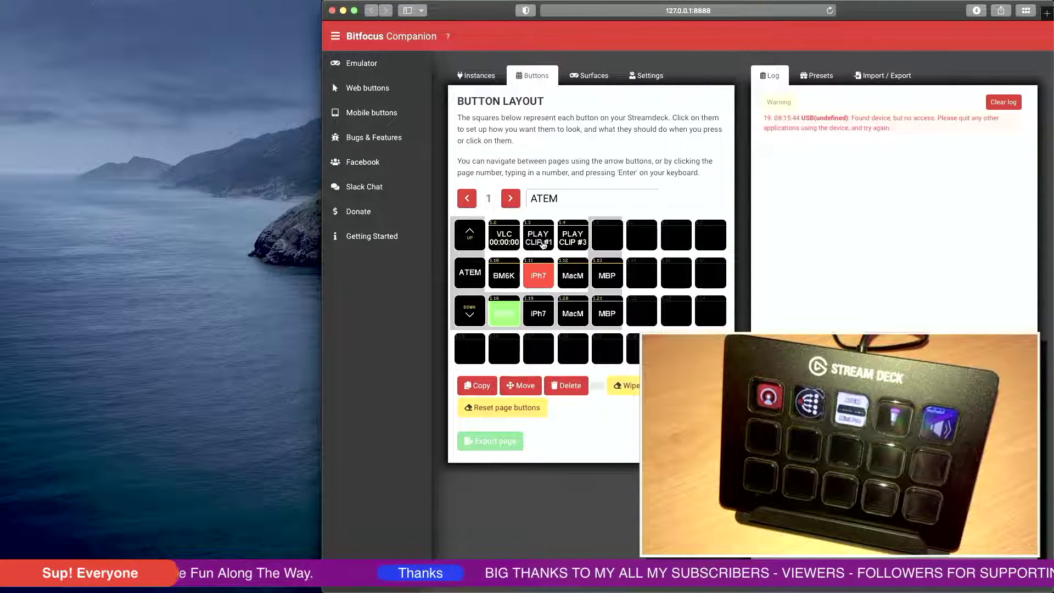
left_click(542, 244)
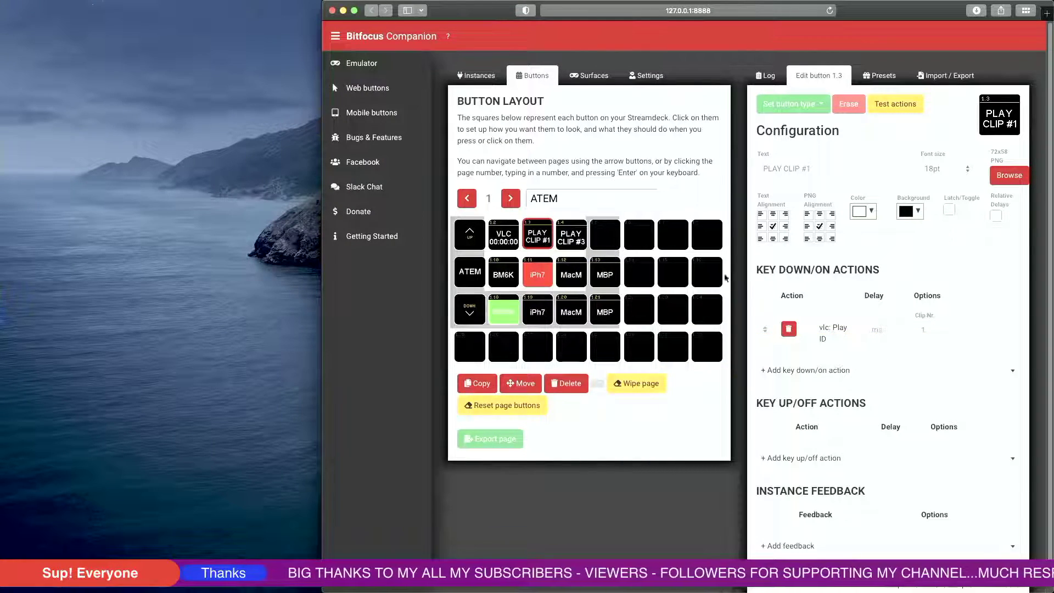
left_click(943, 372)
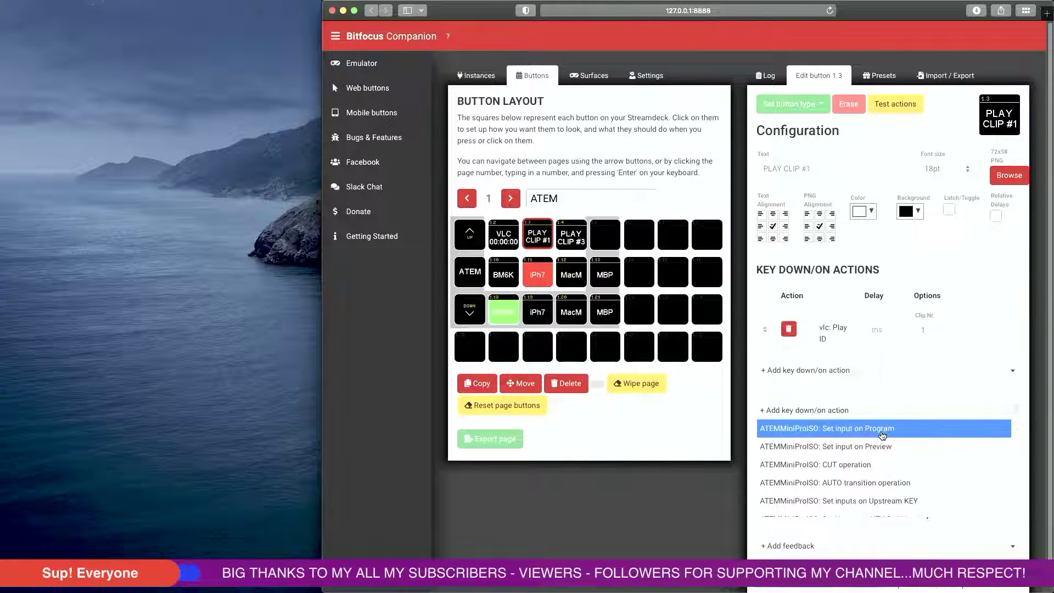
left_click(882, 433)
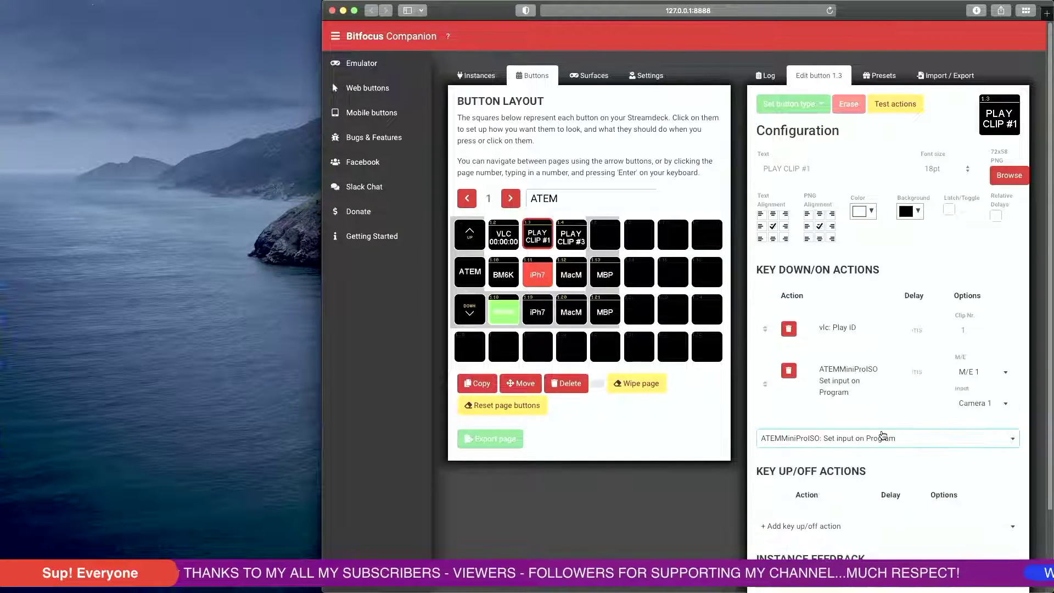
left_click(572, 241)
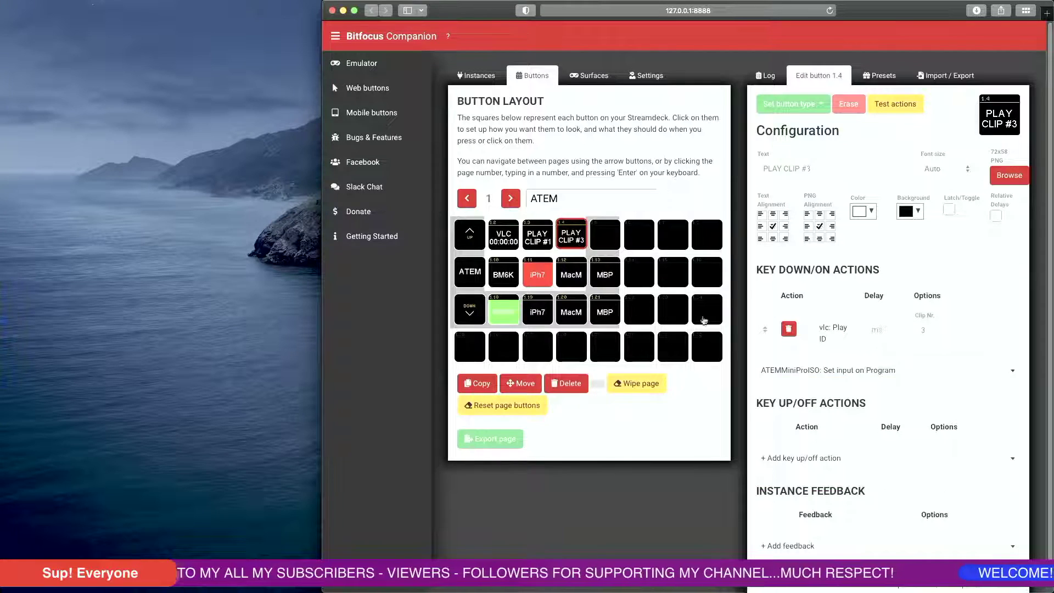
left_click(917, 373)
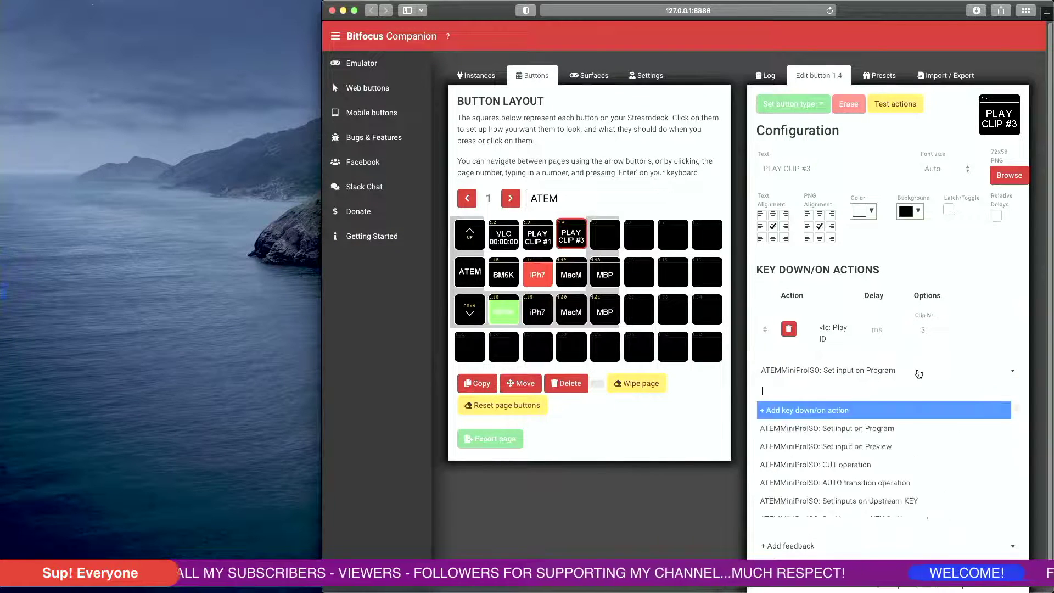
left_click(883, 431)
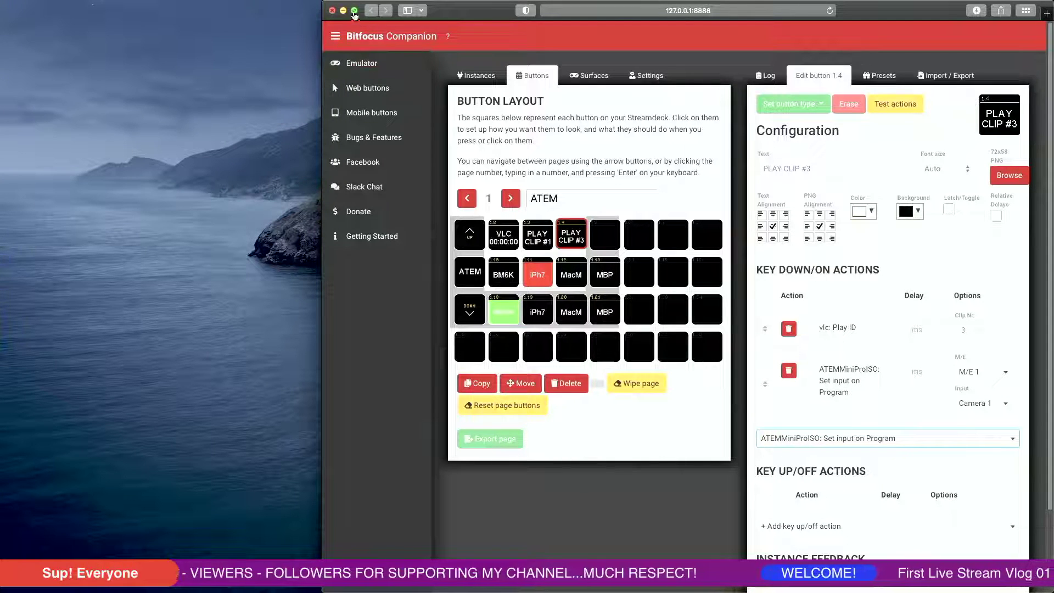
left_click(333, 11)
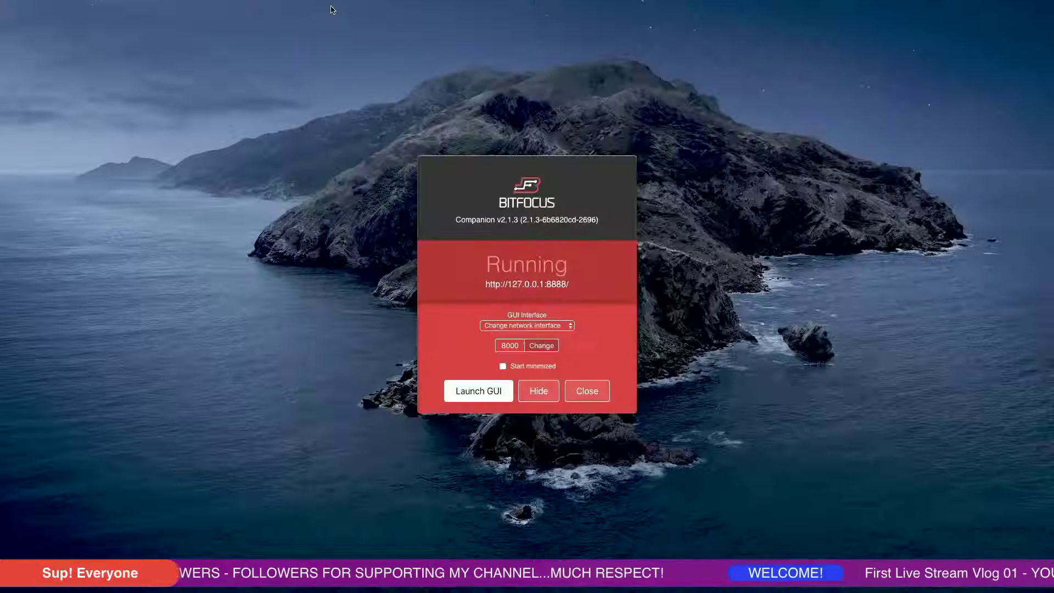
- Hide the Companion launcher, close the other windows, and launch Stream Deck from Launchpad
left_click(539, 392)
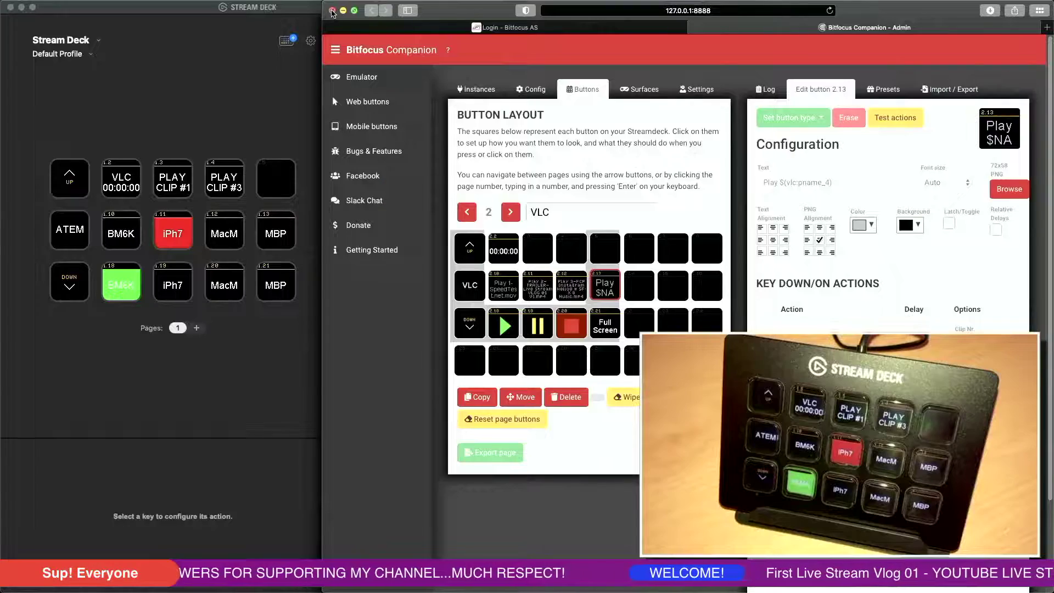
left_click(332, 10)
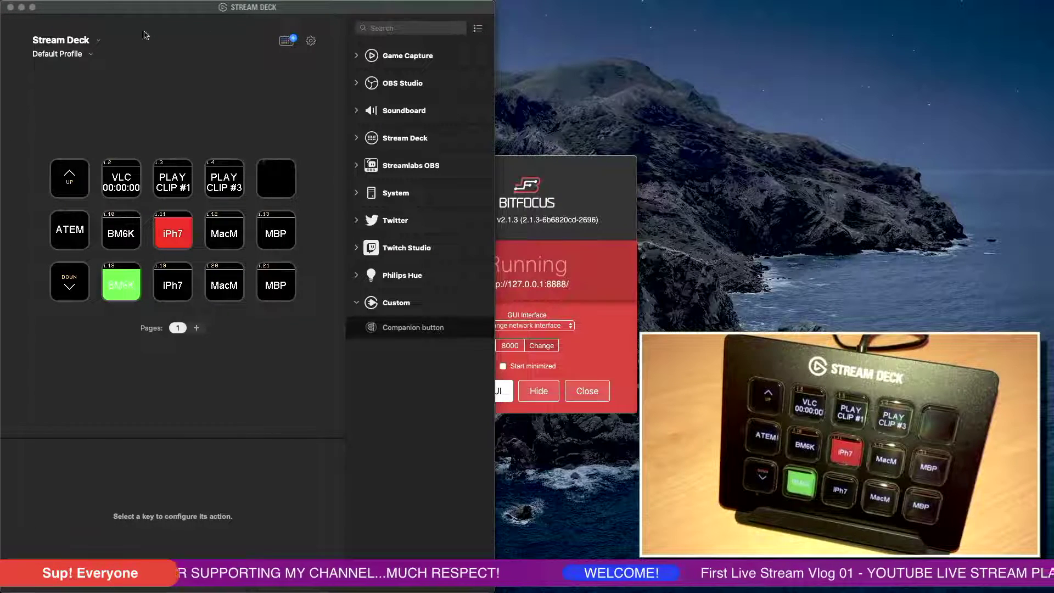
left_click(10, 7)
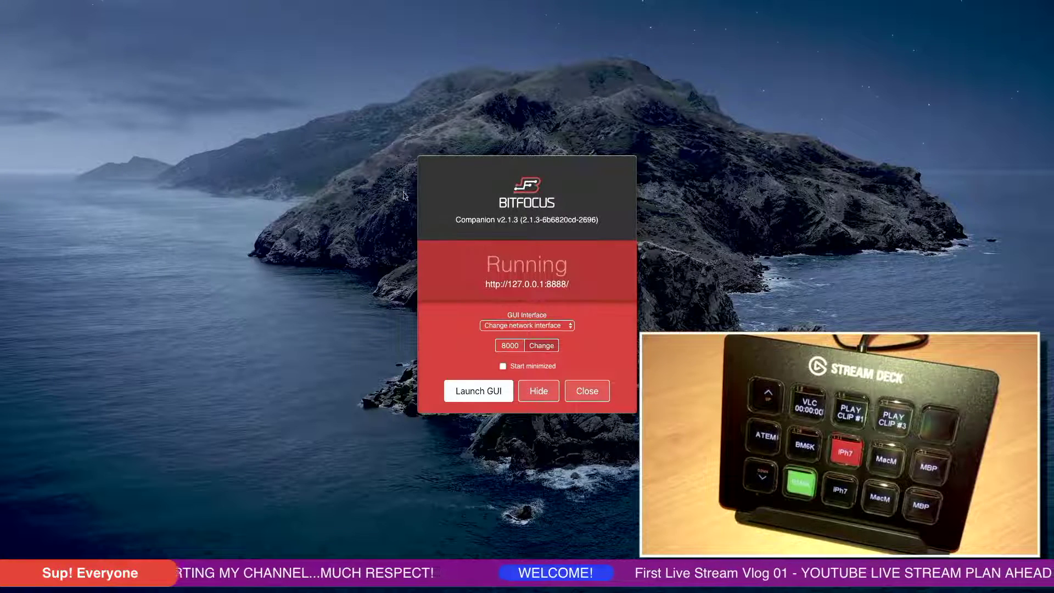
left_click(542, 392)
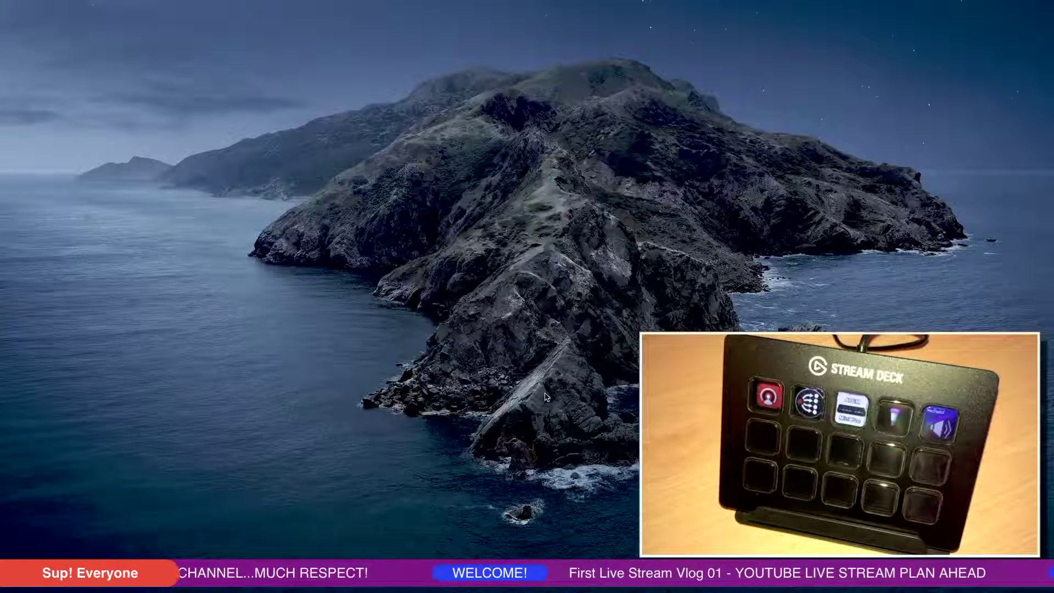
key("F4")
left_click(776, 76)
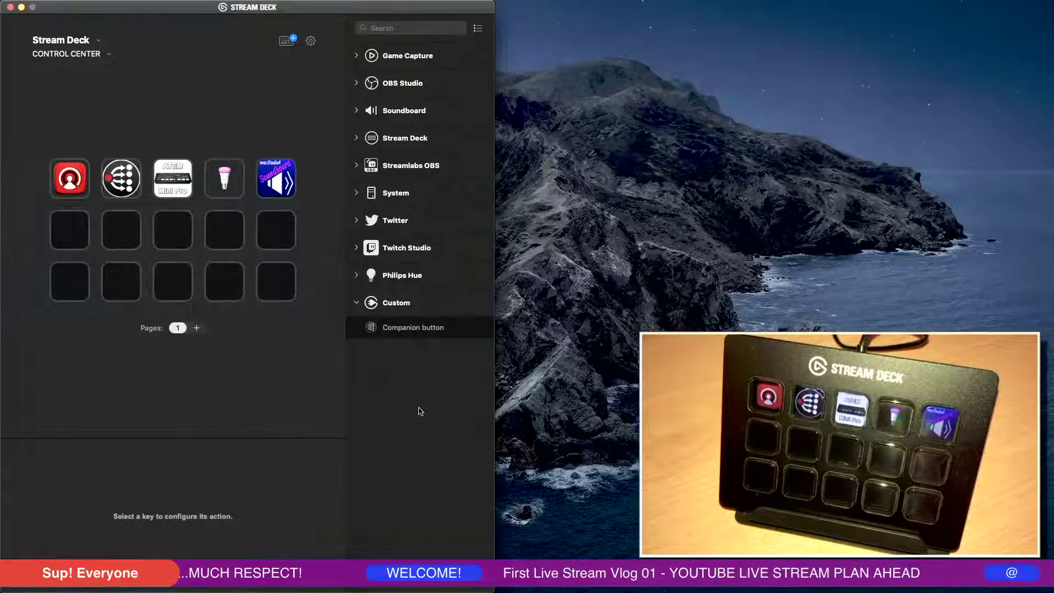
- Rename the Default Profile to ATEM DECK in Stream Deck Preferences
left_click(311, 41)
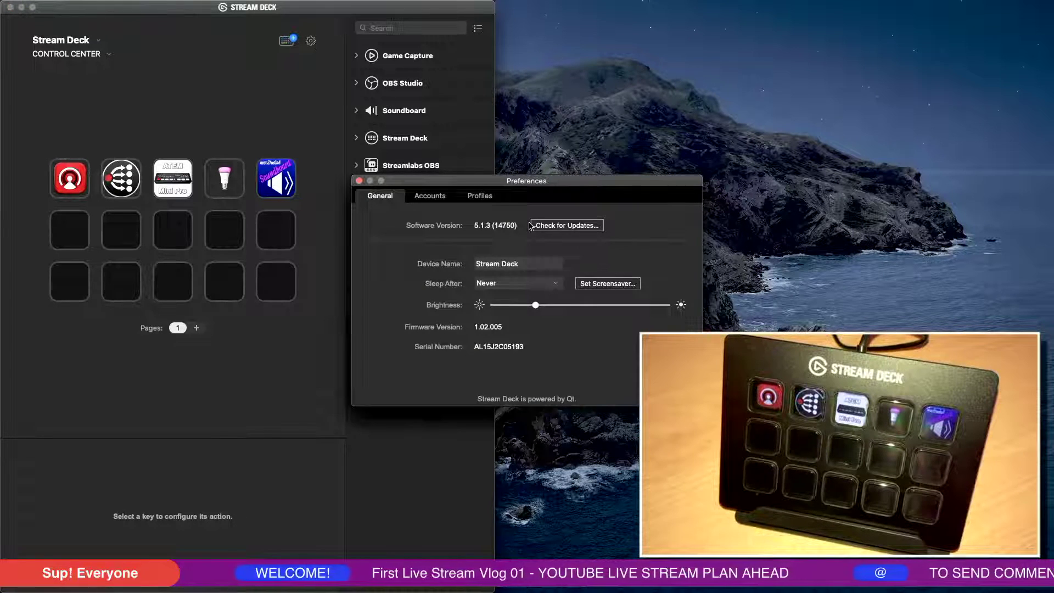
left_click(479, 196)
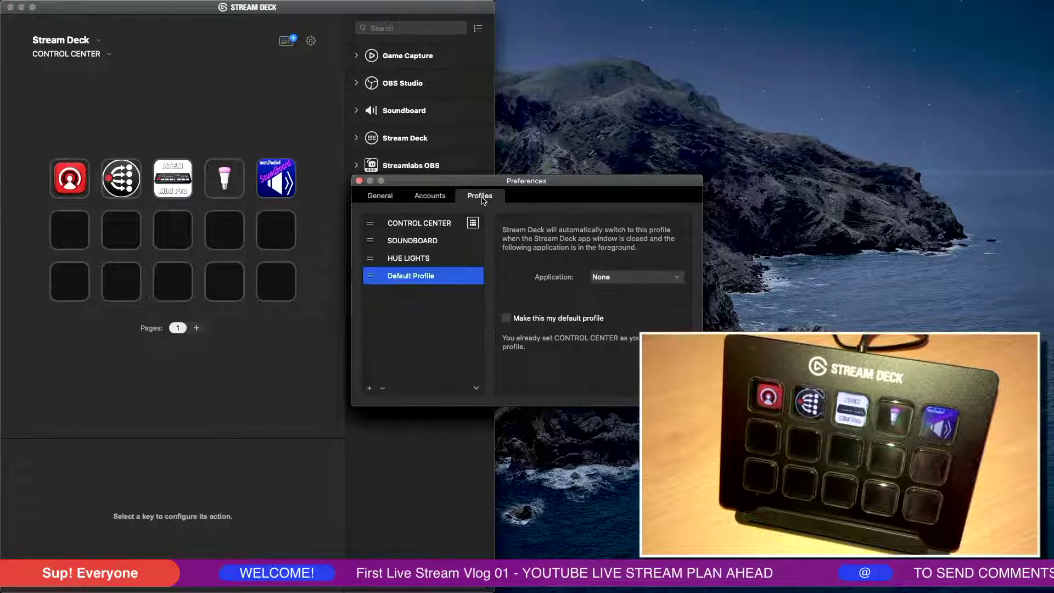
right_click(409, 280)
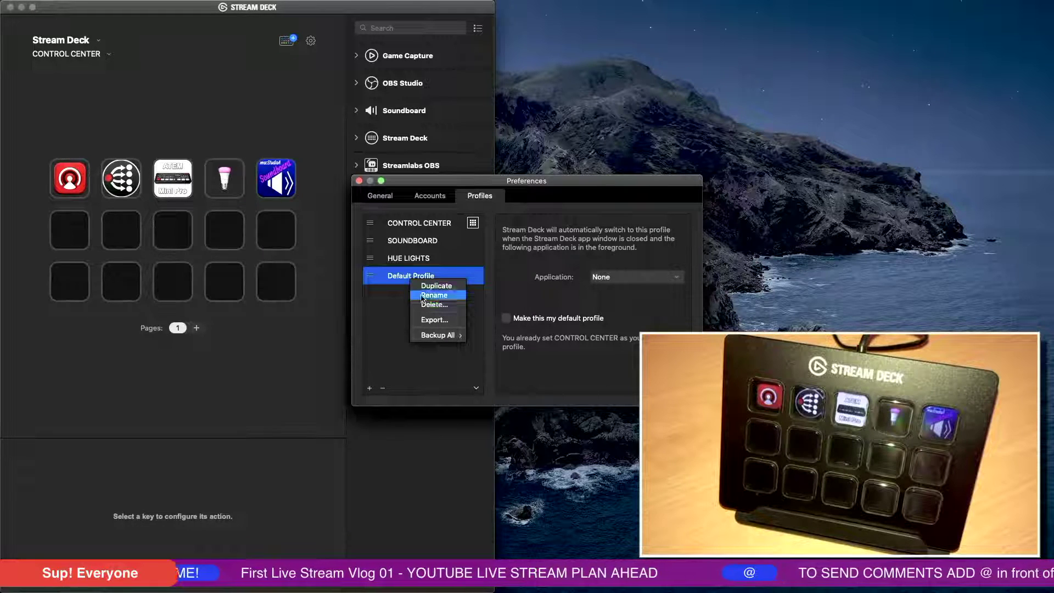
left_click(422, 297)
type("ATEM ")
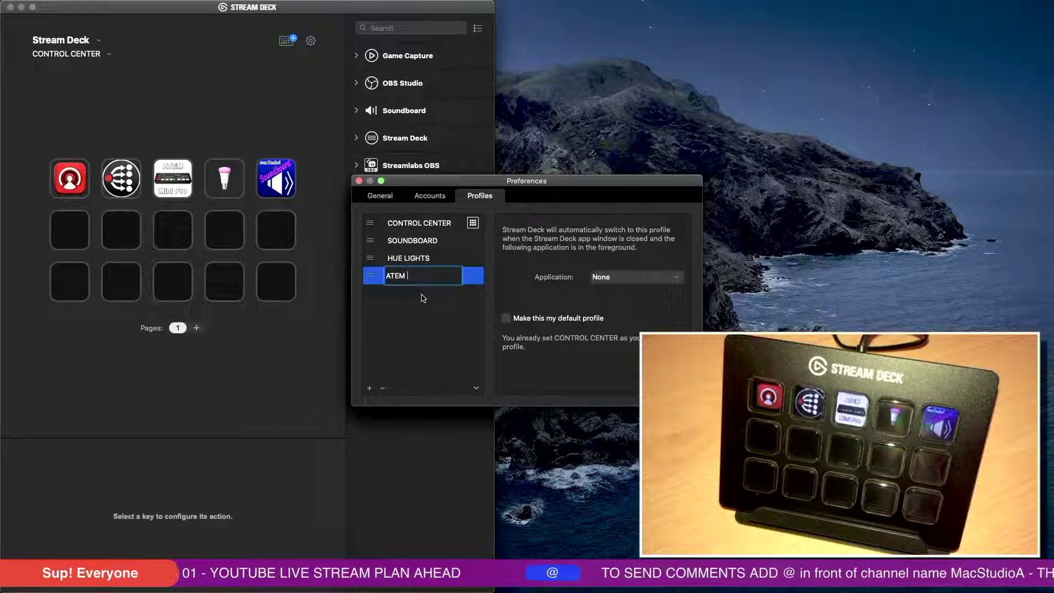
type("DECK")
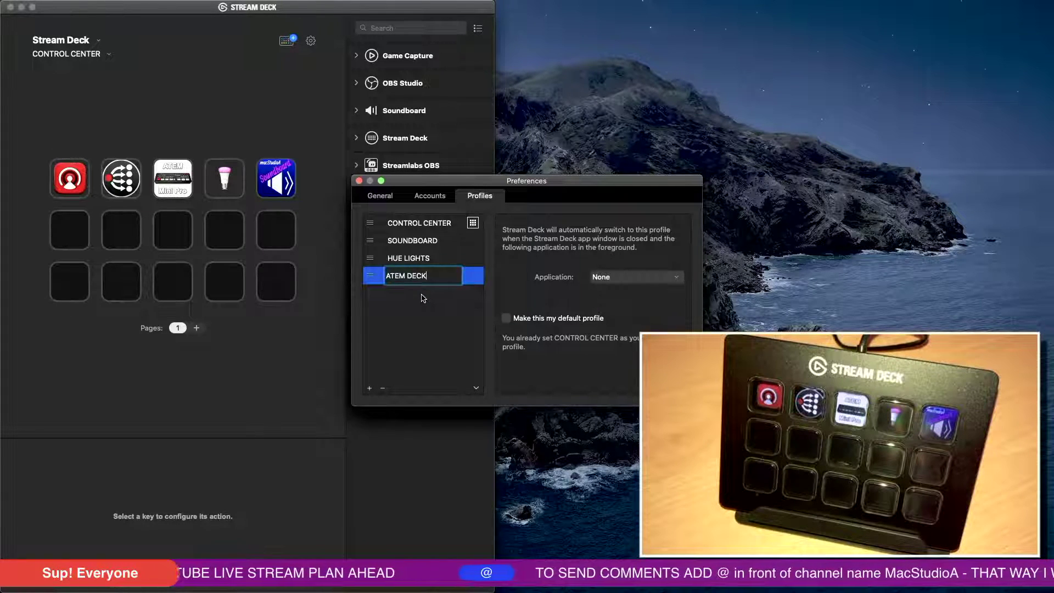
left_click(433, 306)
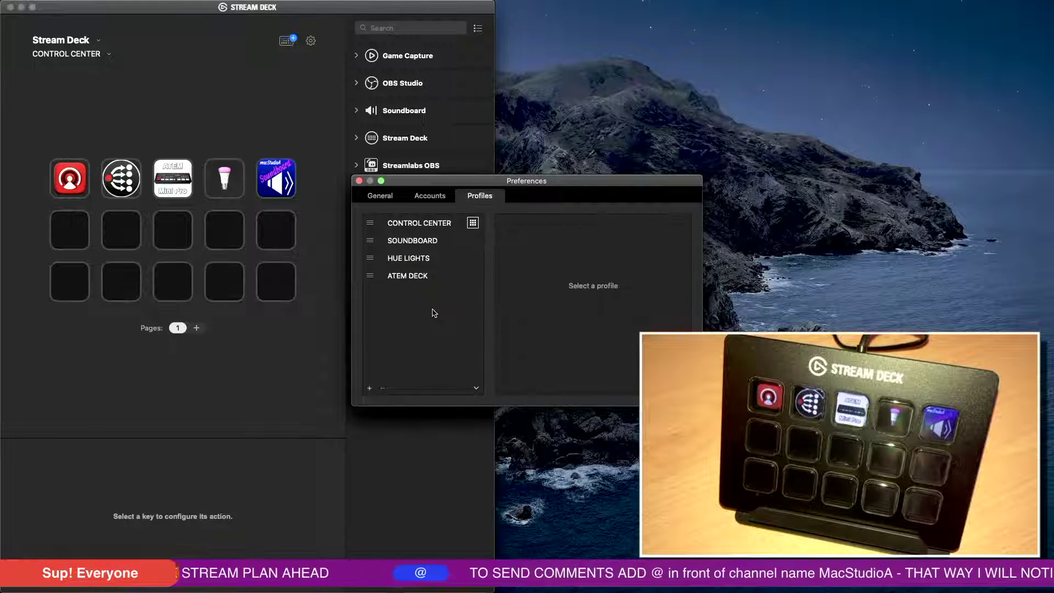
left_click(359, 181)
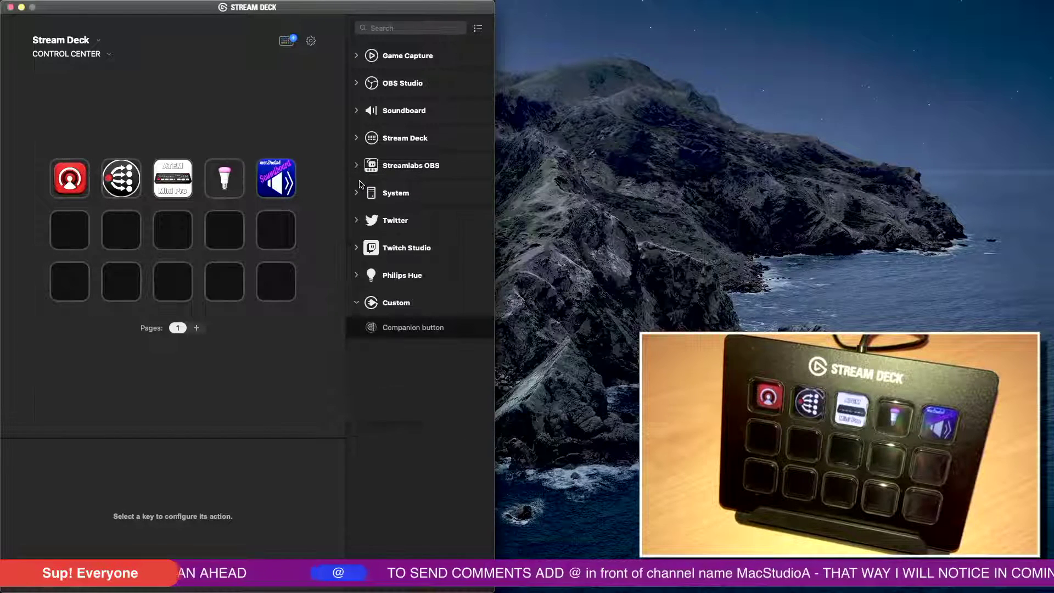
- Set the ATEM Mini Pro key's Profile to ATEM DECK
left_click(172, 183)
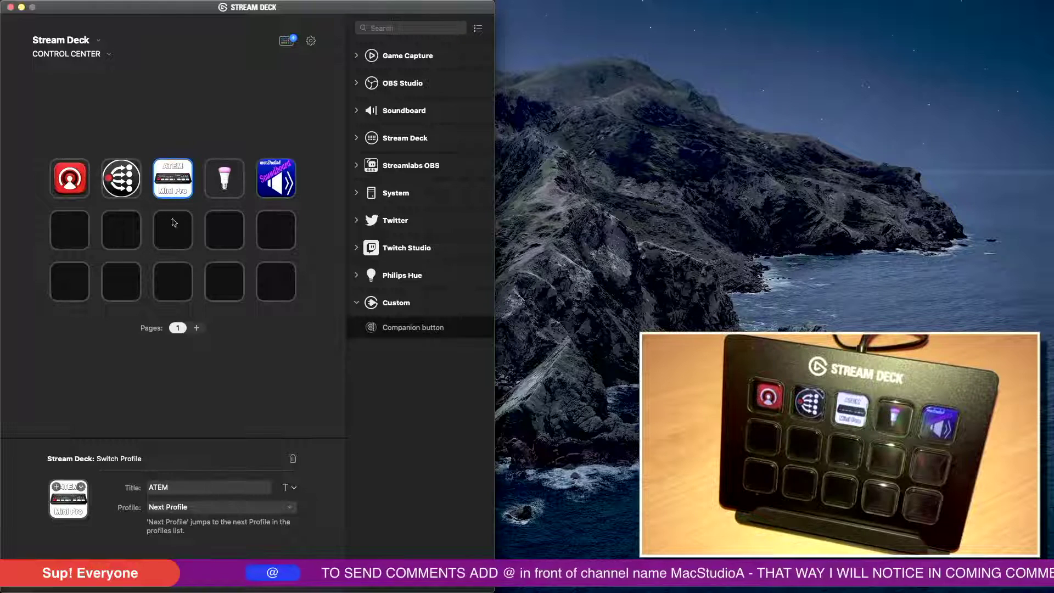
left_click(289, 510)
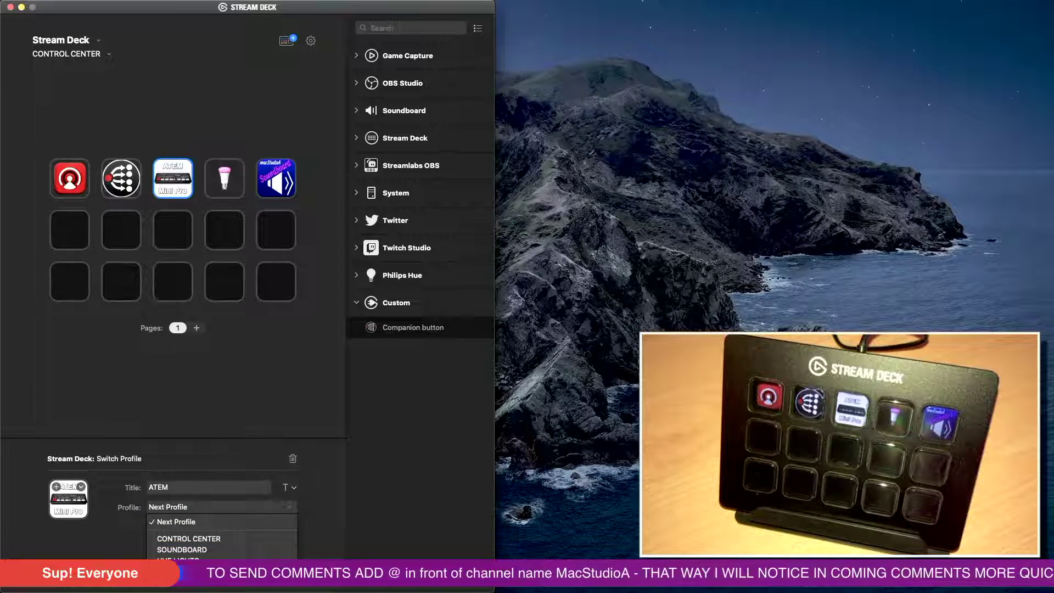
left_click(176, 572)
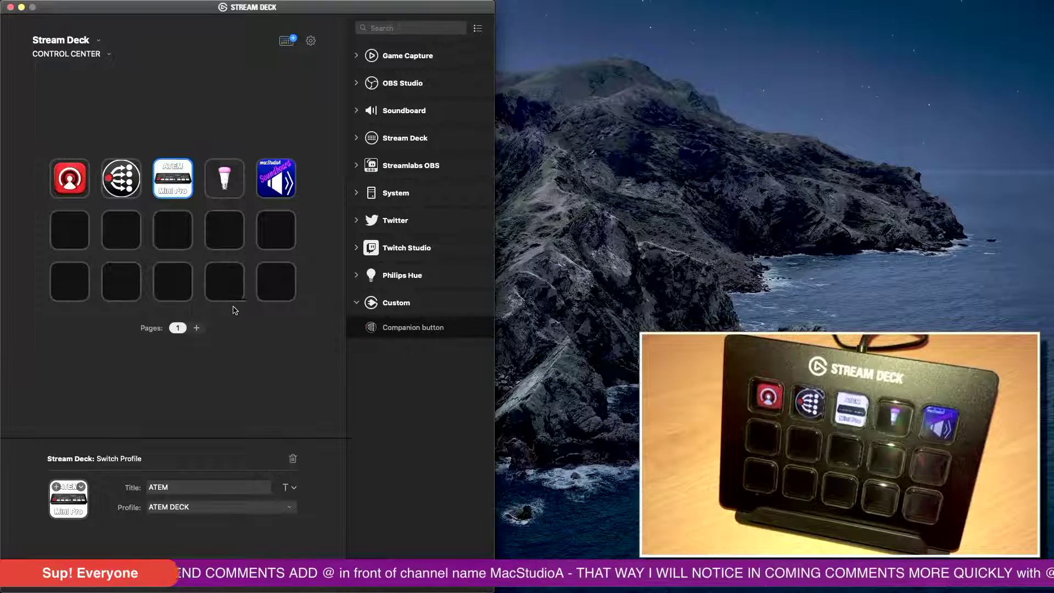
- Close the Stream Deck window, leaving the ATEM key set to switch to ATEM DECK
left_click(11, 7)
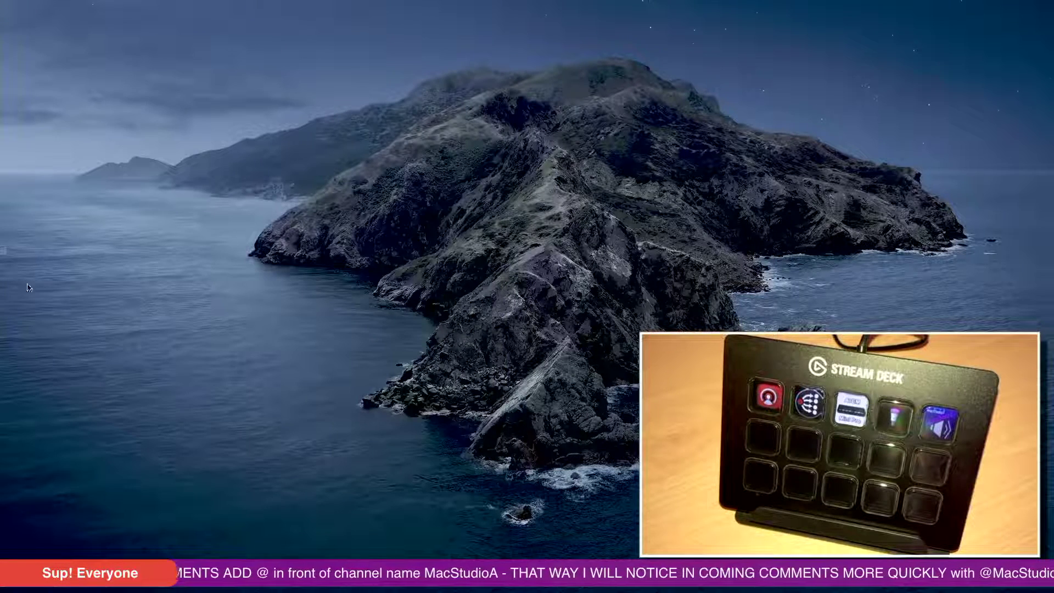